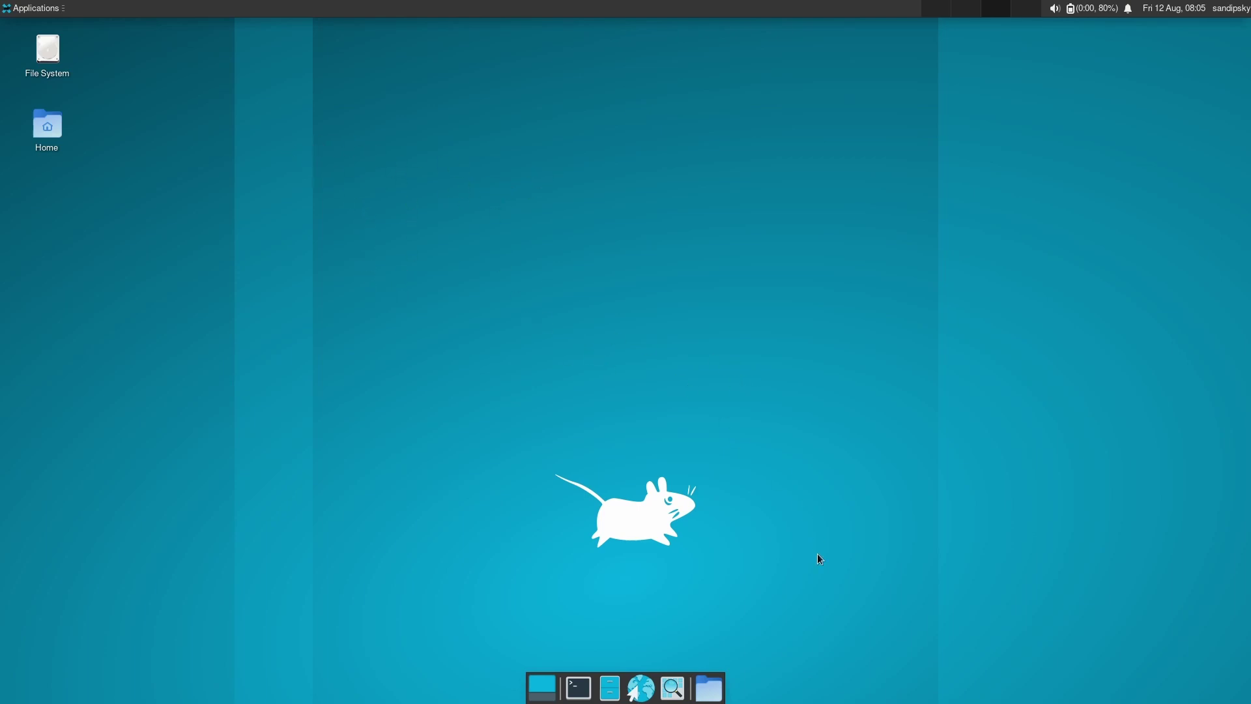
Open a terminal window and enter 'sudo pacman -S awesome dmenu nitrogen picom' at the prompt.
{"action": "left_click", "coordinate": [585, 692]}
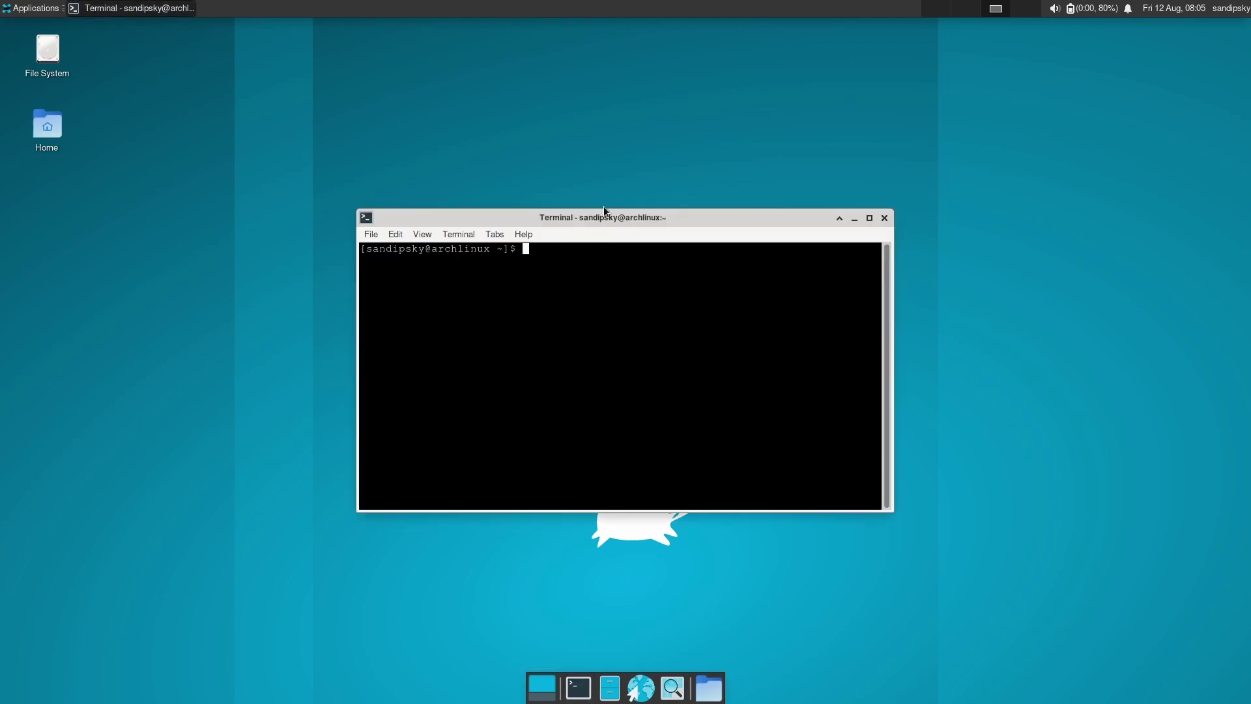
{"action": "left_click_drag", "start_coordinate": [604, 221], "coordinate": [632, 189]}
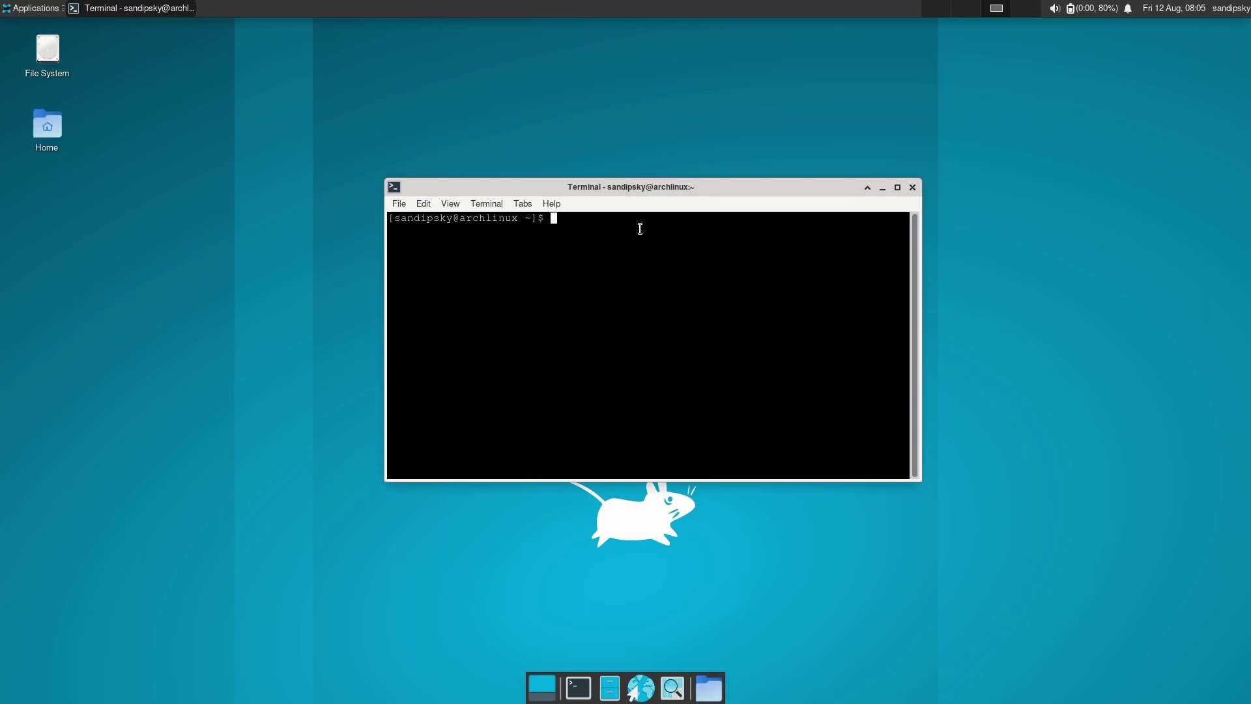
{"action": "type", "text": "su"}
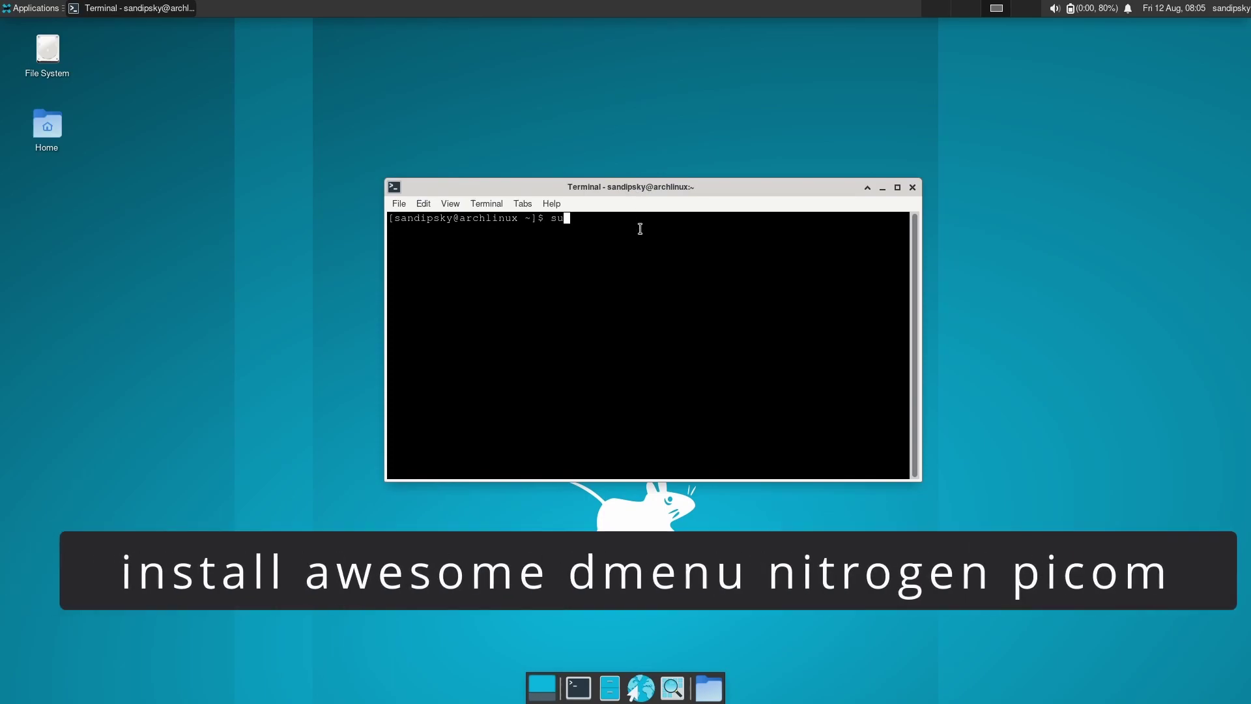
{"action": "type", "text": "do pacman "}
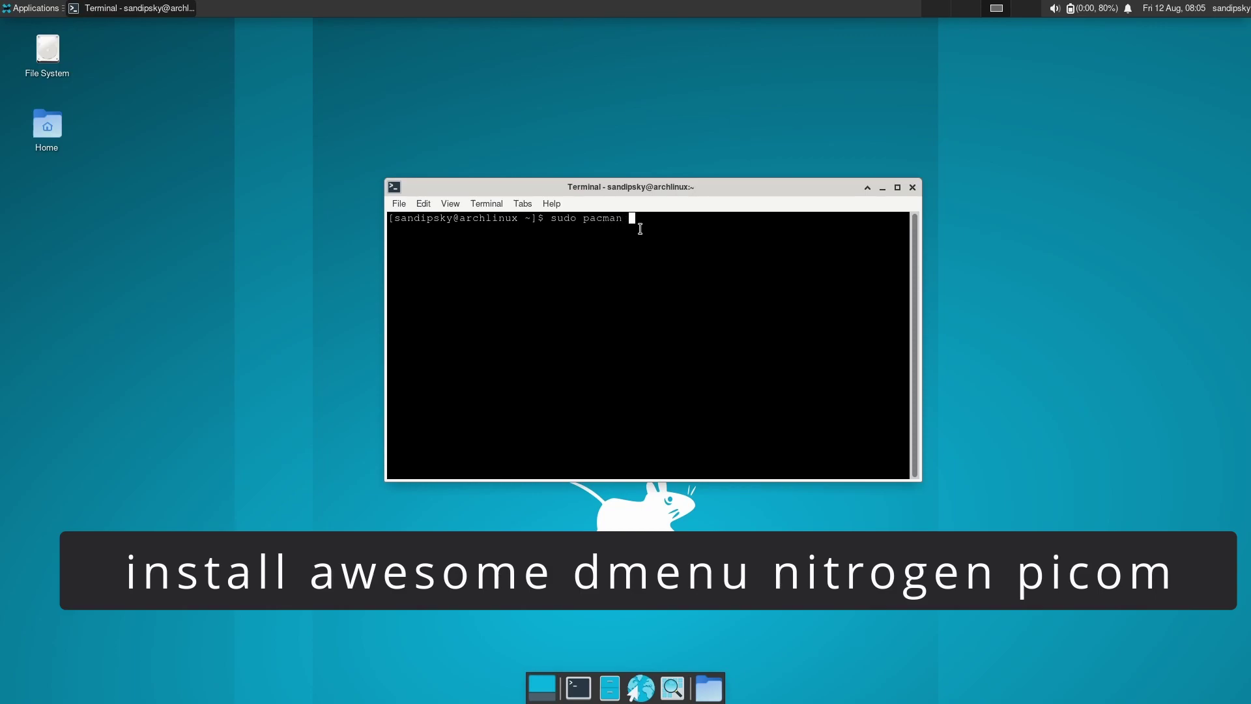
{"action": "type", "text": "-S awesome dmenu nitrogen"}
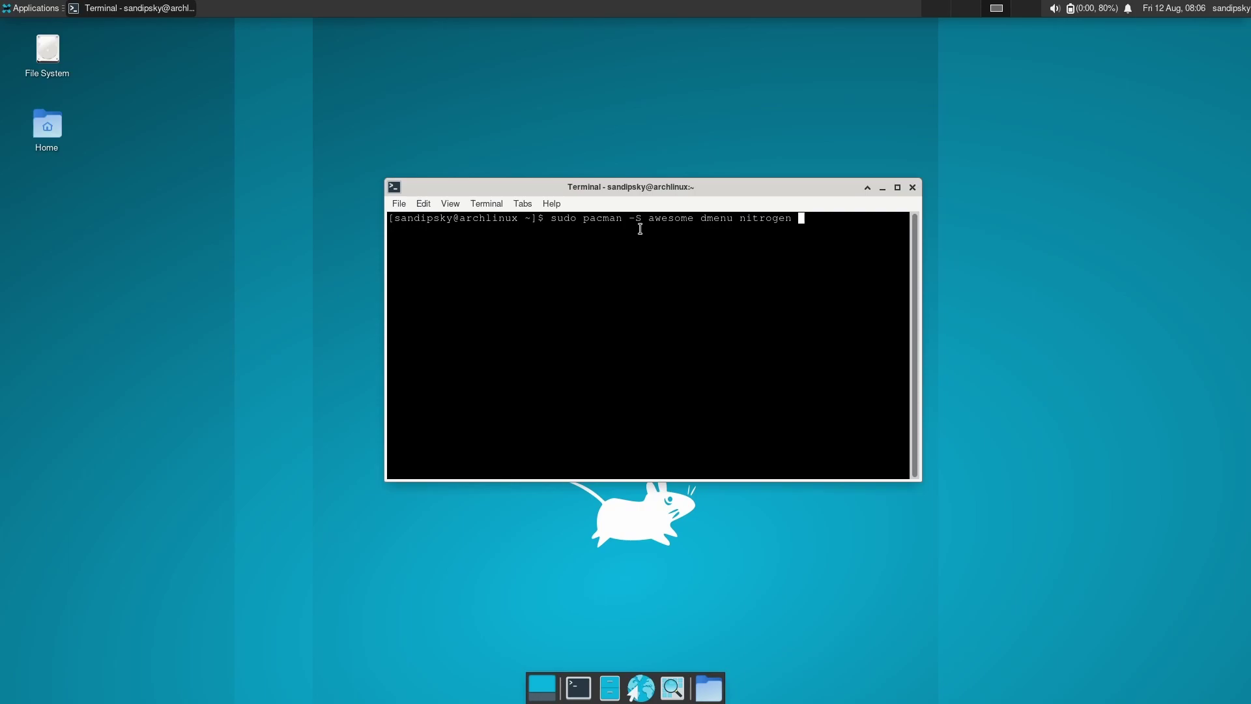
{"action": "type", "text": " picom"}
Run the pacman install command and authorise it with the account password.
{"action": "key", "text": "Return"}
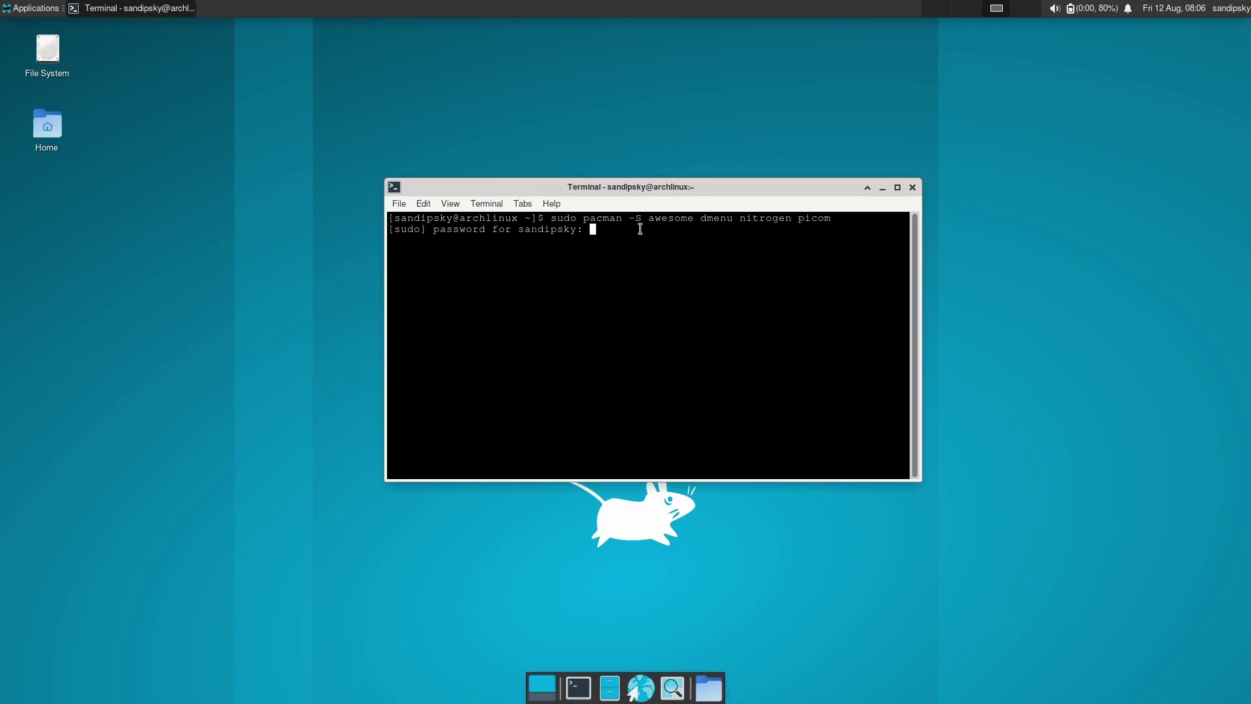
{"action": "key", "text": "Return"}
{"action": "key", "text": "Return"}
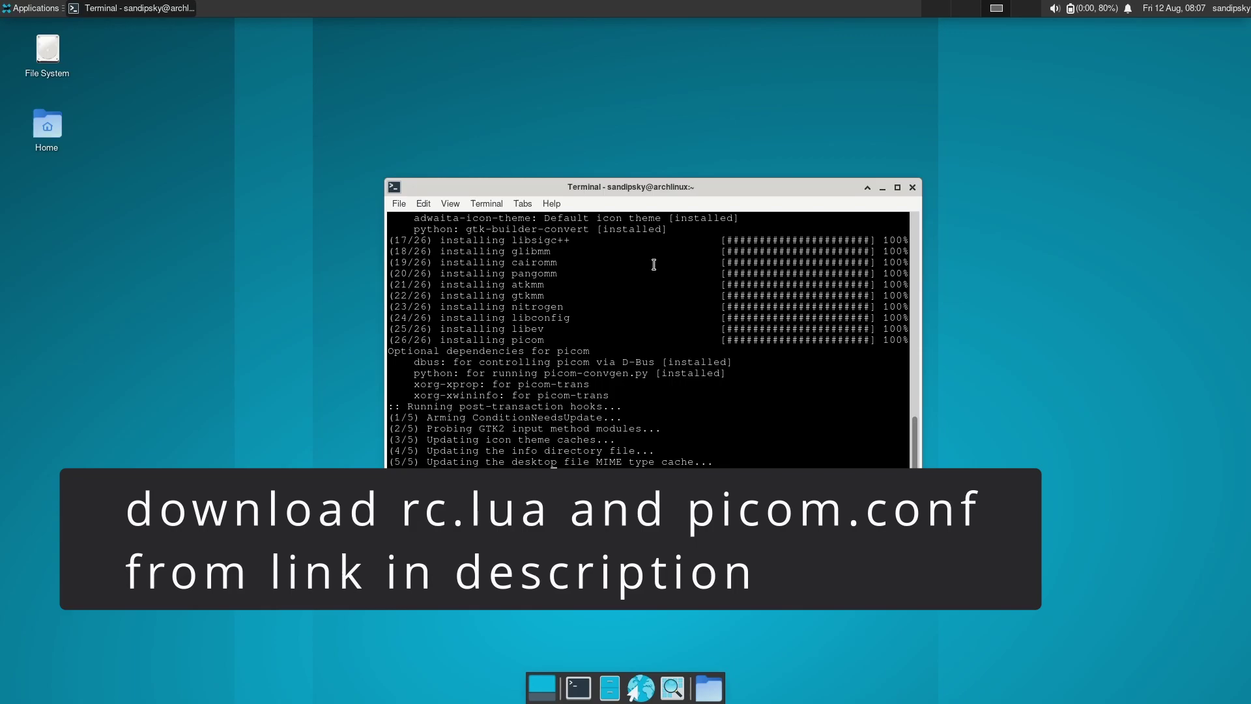
Close the terminal and open the hidden .config folder in the file manager.
{"action": "left_click", "coordinate": [912, 188]}
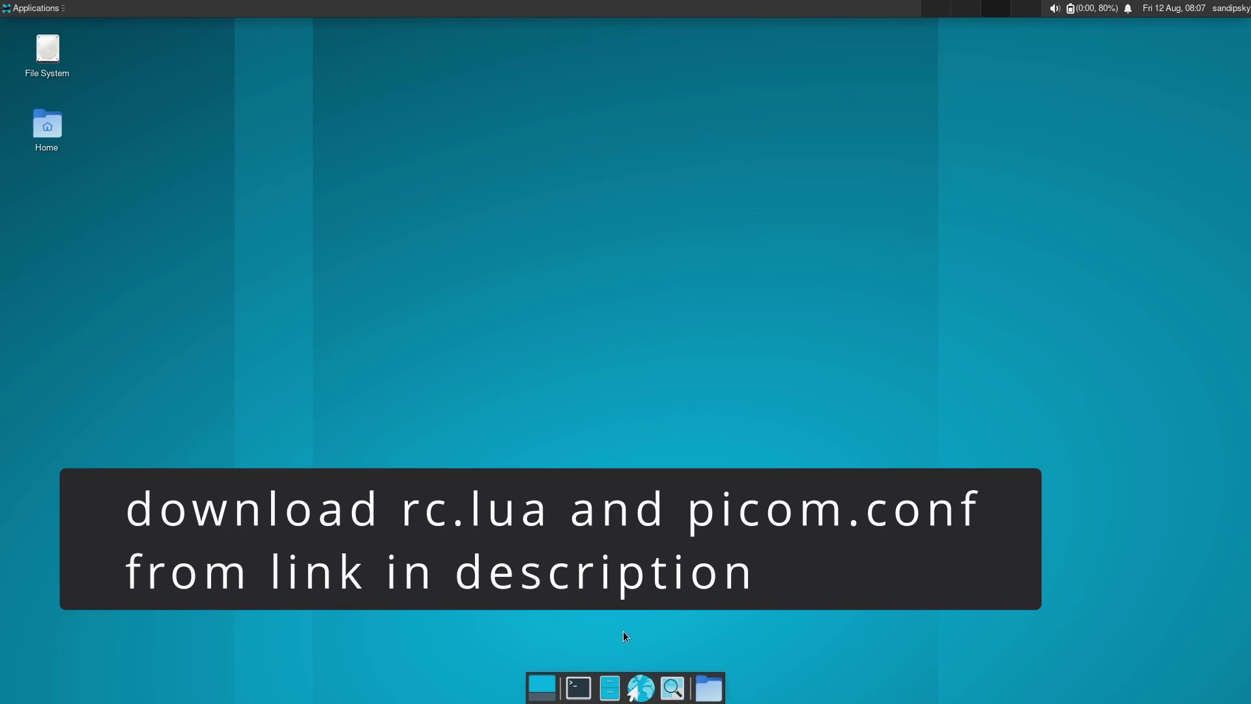
{"action": "left_click", "coordinate": [715, 684]}
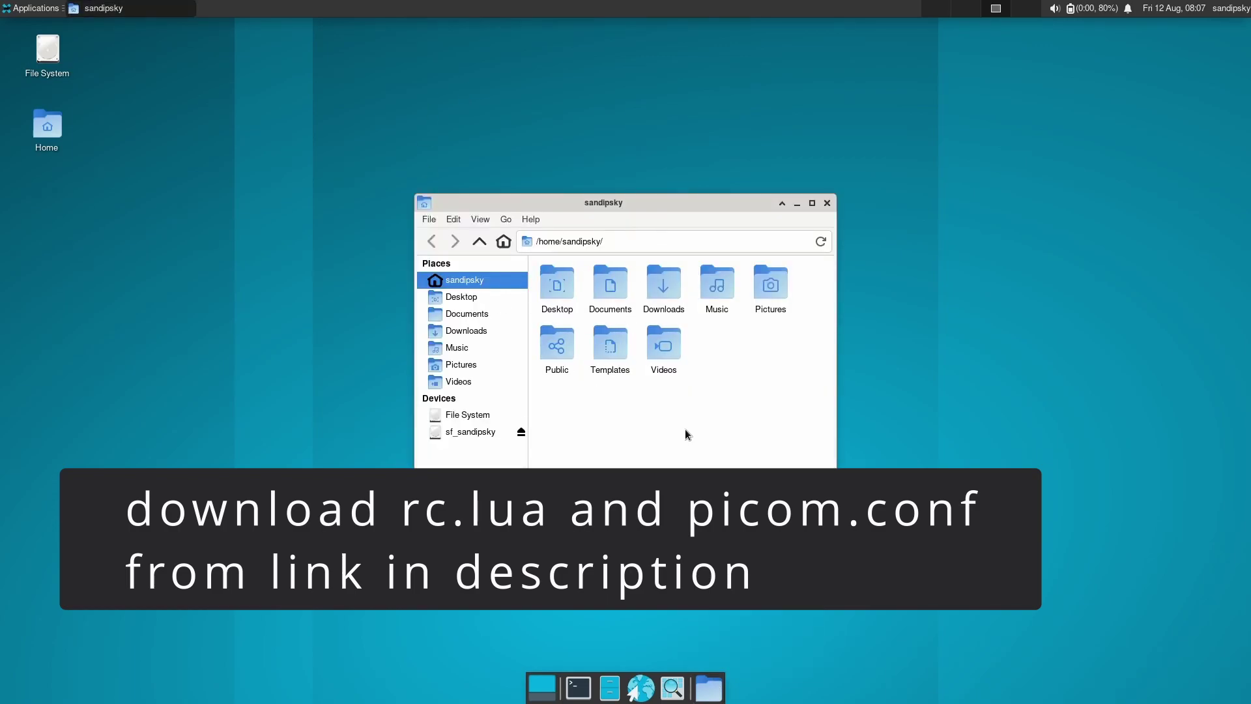
{"action": "key", "text": "ctrl+h"}
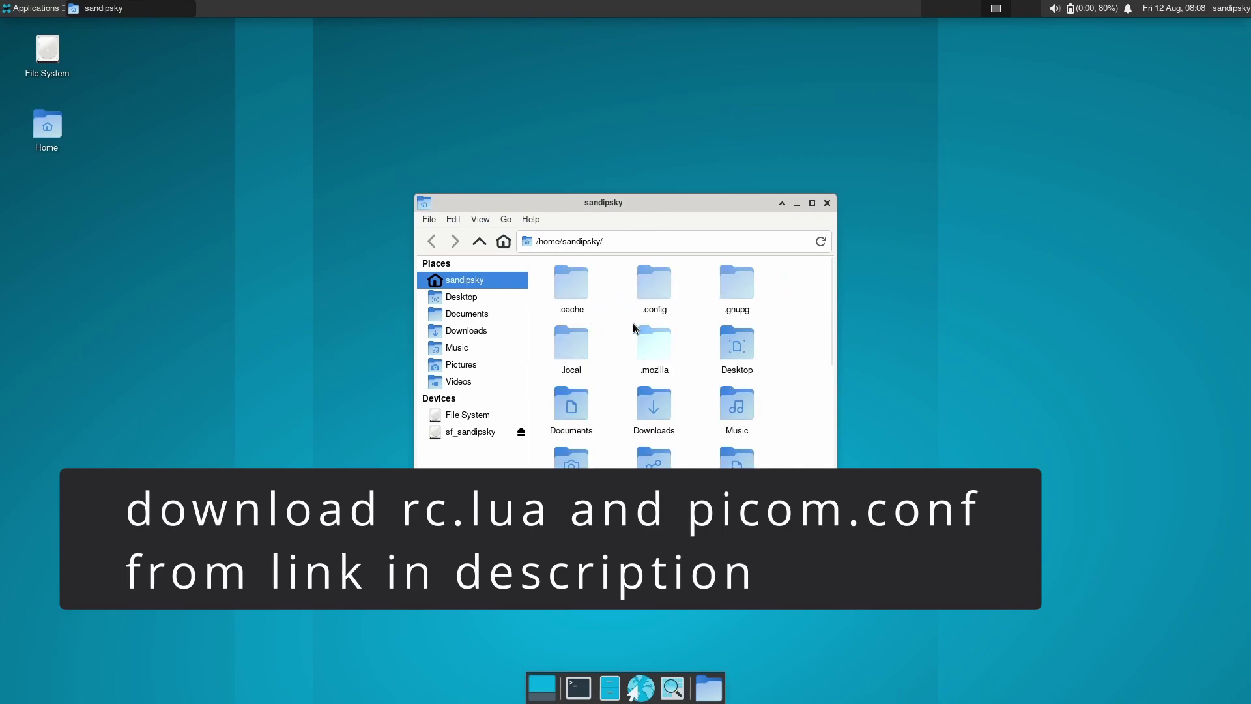
{"action": "double_click", "coordinate": [659, 288]}
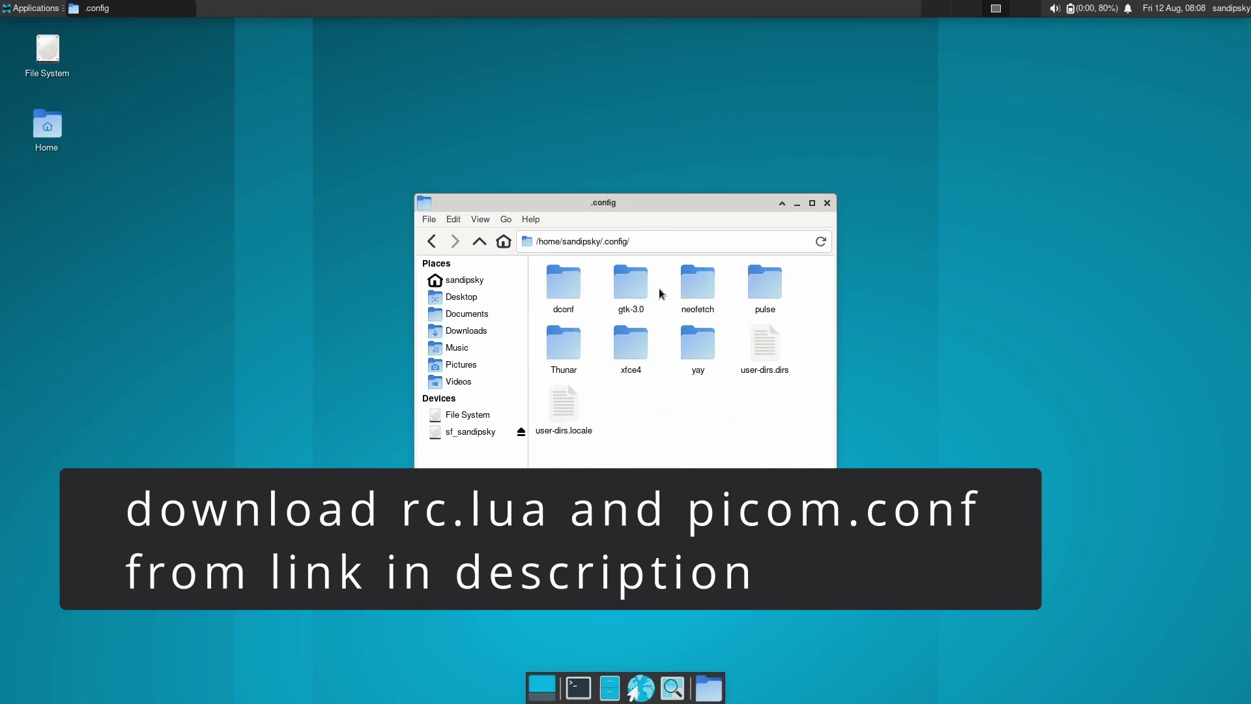
Create two new folders named awesome and picom inside .config.
{"action": "right_click", "coordinate": [683, 442]}
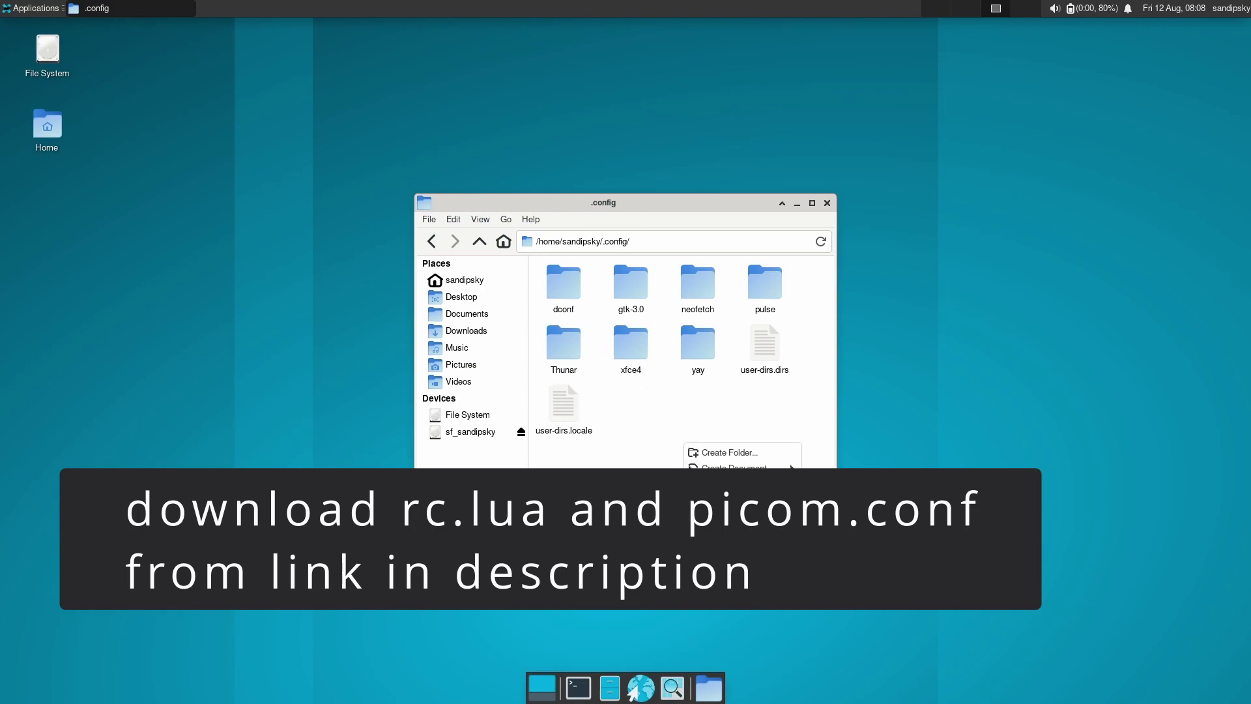
{"action": "left_click", "coordinate": [760, 450]}
{"action": "type", "text": "awesome"}
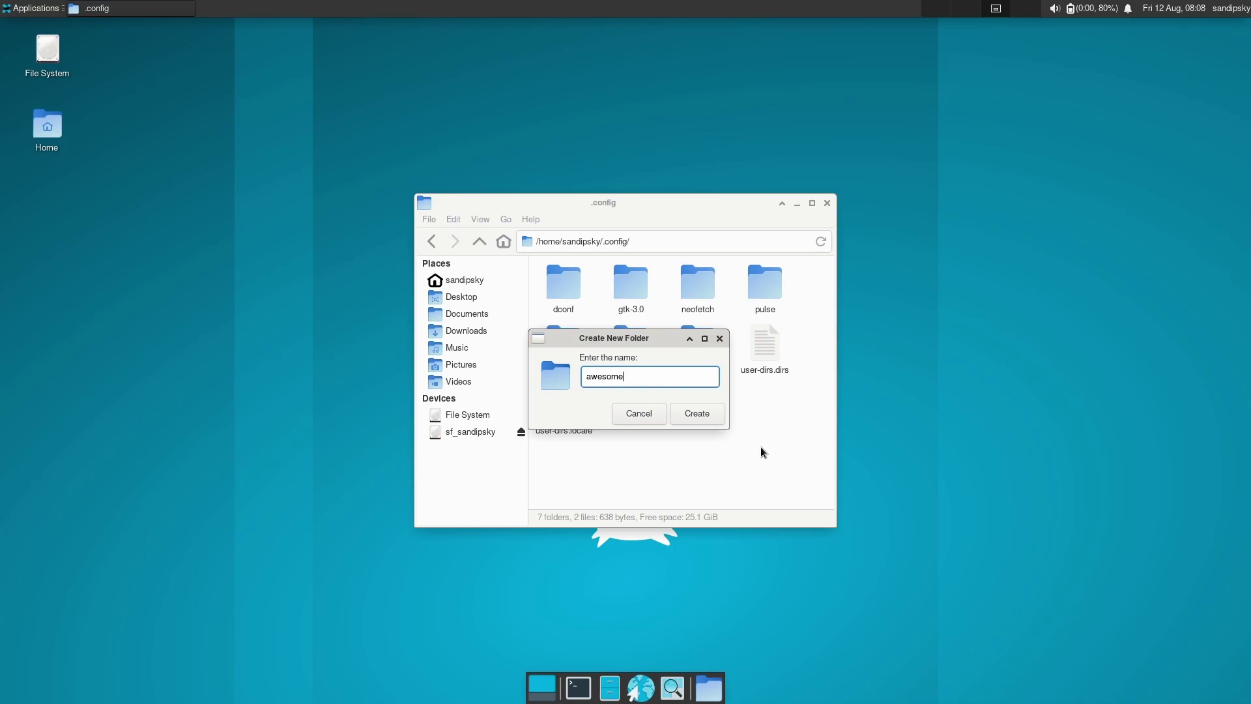
{"action": "key", "text": "Return"}
{"action": "right_click", "coordinate": [761, 447]}
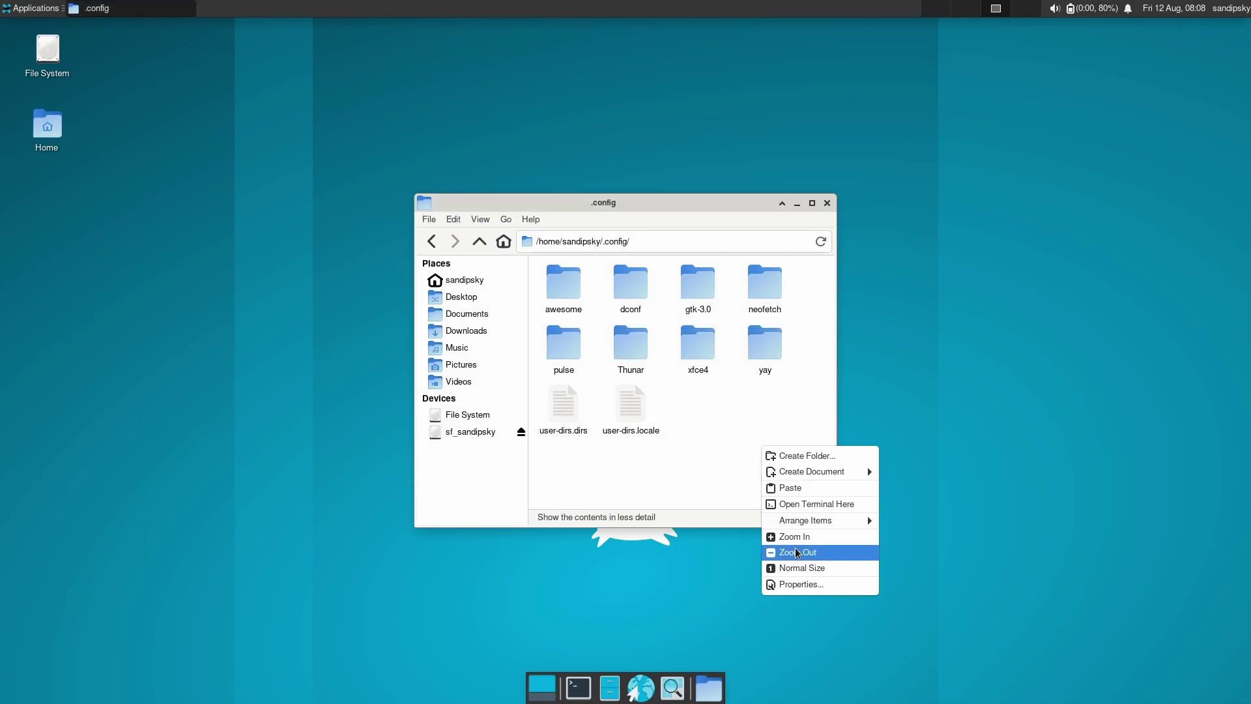
{"action": "left_click", "coordinate": [812, 457]}
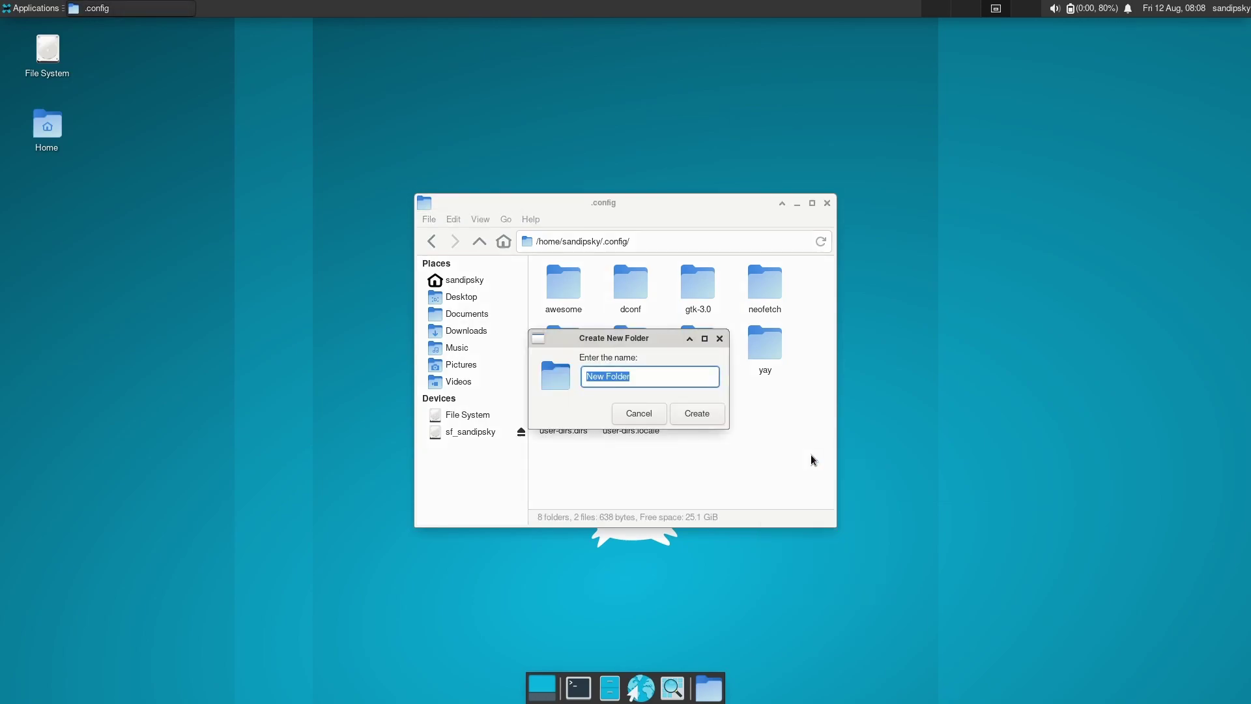
{"action": "type", "text": "picom"}
{"action": "key", "text": "Return"}
{"action": "left_click", "coordinate": [797, 459]}
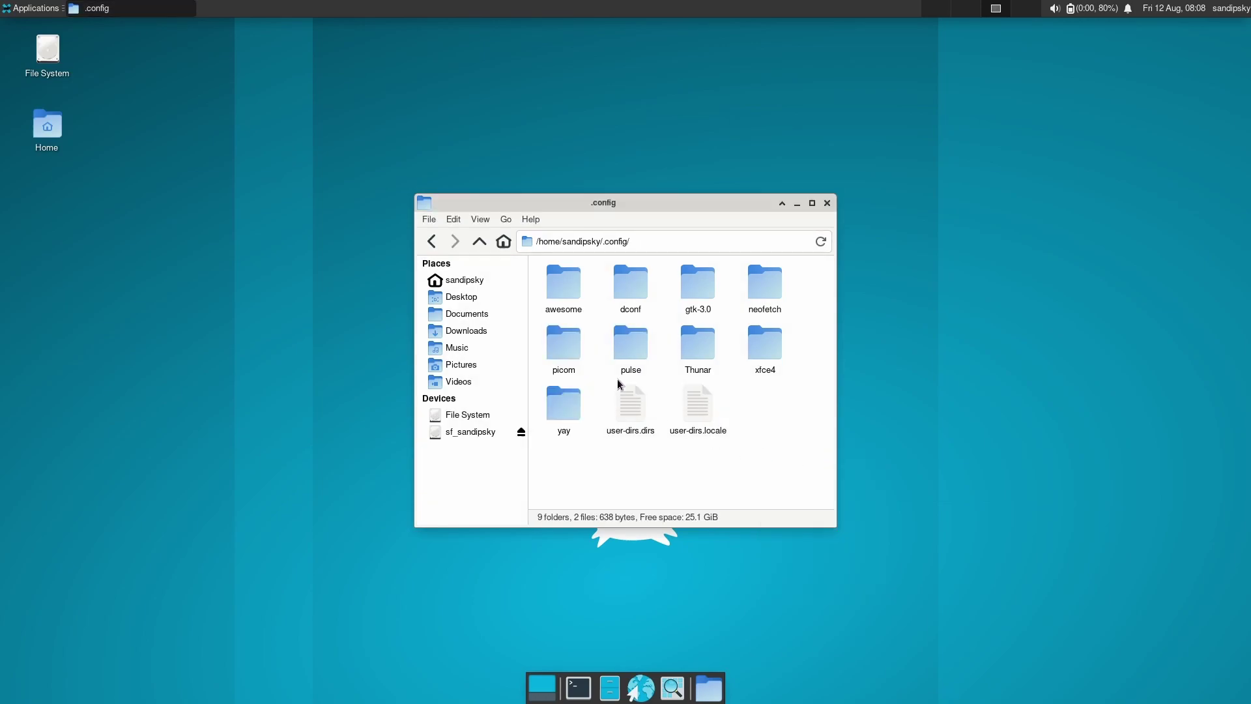
Copy picom.conf and rc.lua from Downloads and paste them into .config.
{"action": "left_click", "coordinate": [474, 331]}
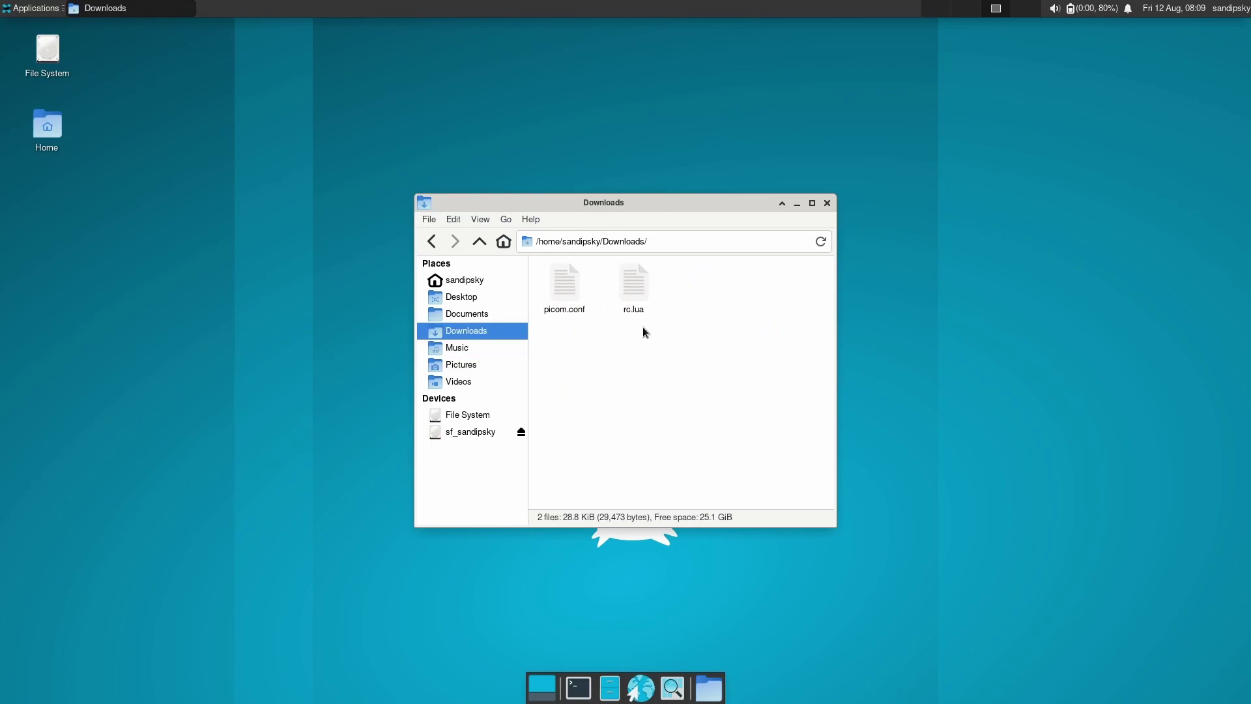
{"action": "left_click_drag", "start_coordinate": [643, 328], "coordinate": [572, 293]}
{"action": "right_click", "coordinate": [572, 294]}
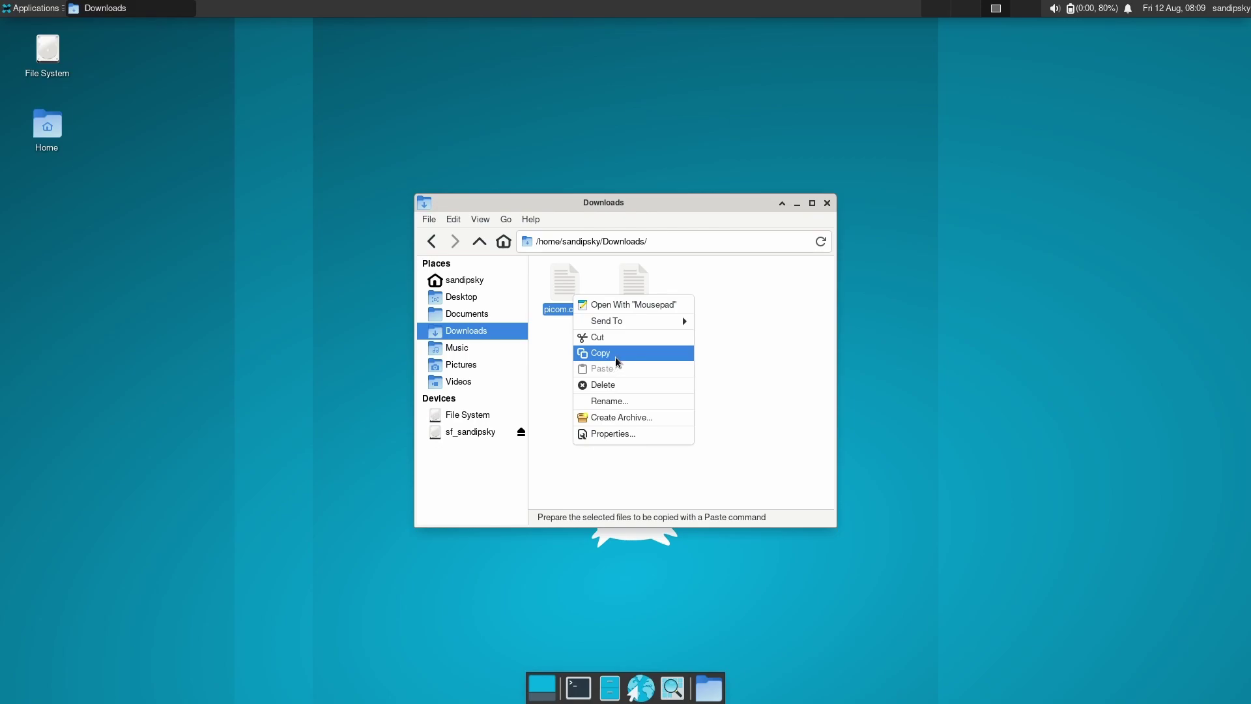
{"action": "left_click", "coordinate": [616, 358]}
{"action": "left_click", "coordinate": [432, 241]}
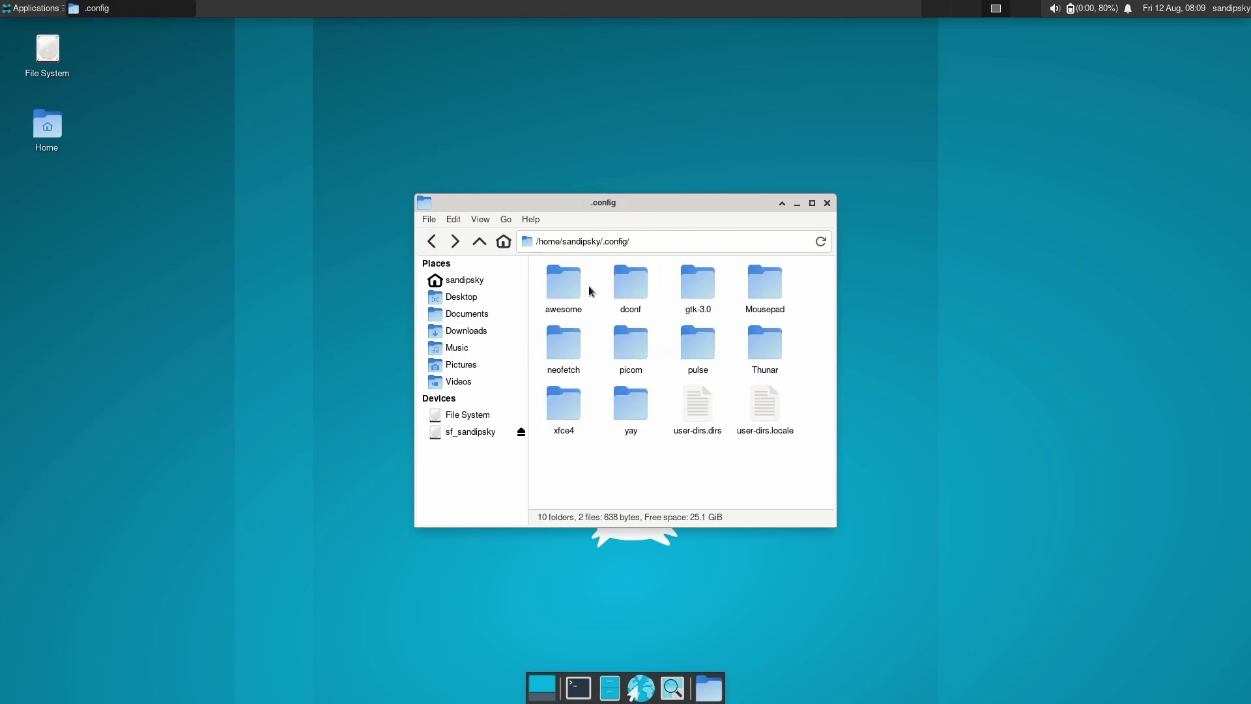
{"action": "right_click", "coordinate": [576, 468]}
{"action": "left_click", "coordinate": [619, 508]}
{"action": "left_click", "coordinate": [716, 475]}
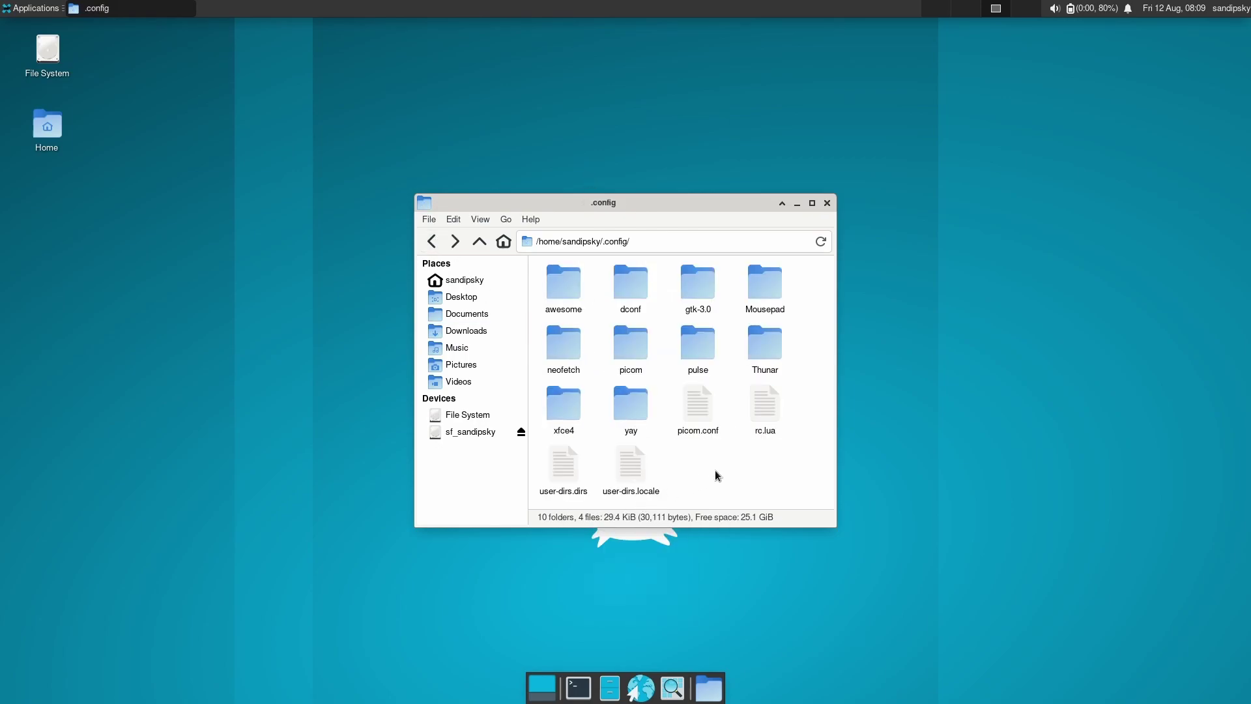
Move picom.conf into the picom folder and rc.lua into the awesome folder.
{"action": "left_click", "coordinate": [705, 409]}
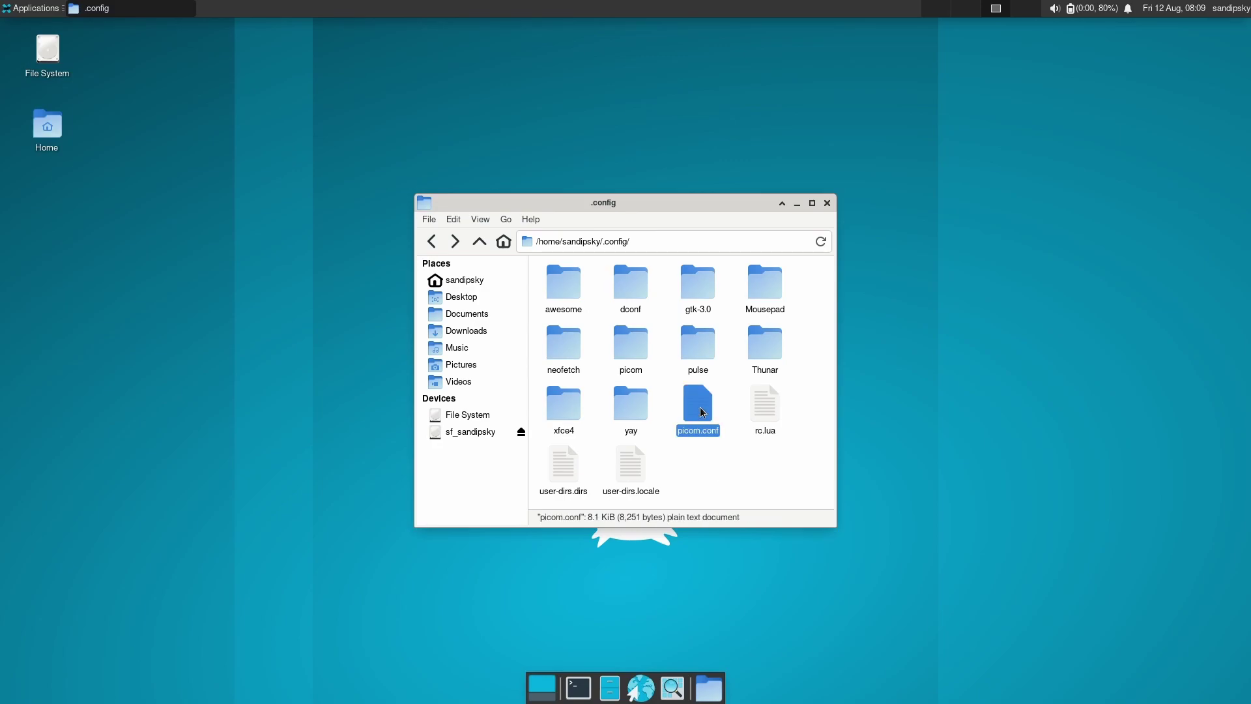
{"action": "left_click_drag", "start_coordinate": [704, 416], "coordinate": [630, 342]}
{"action": "left_click_drag", "start_coordinate": [709, 416], "coordinate": [573, 301]}
{"action": "double_click", "coordinate": [573, 301]}
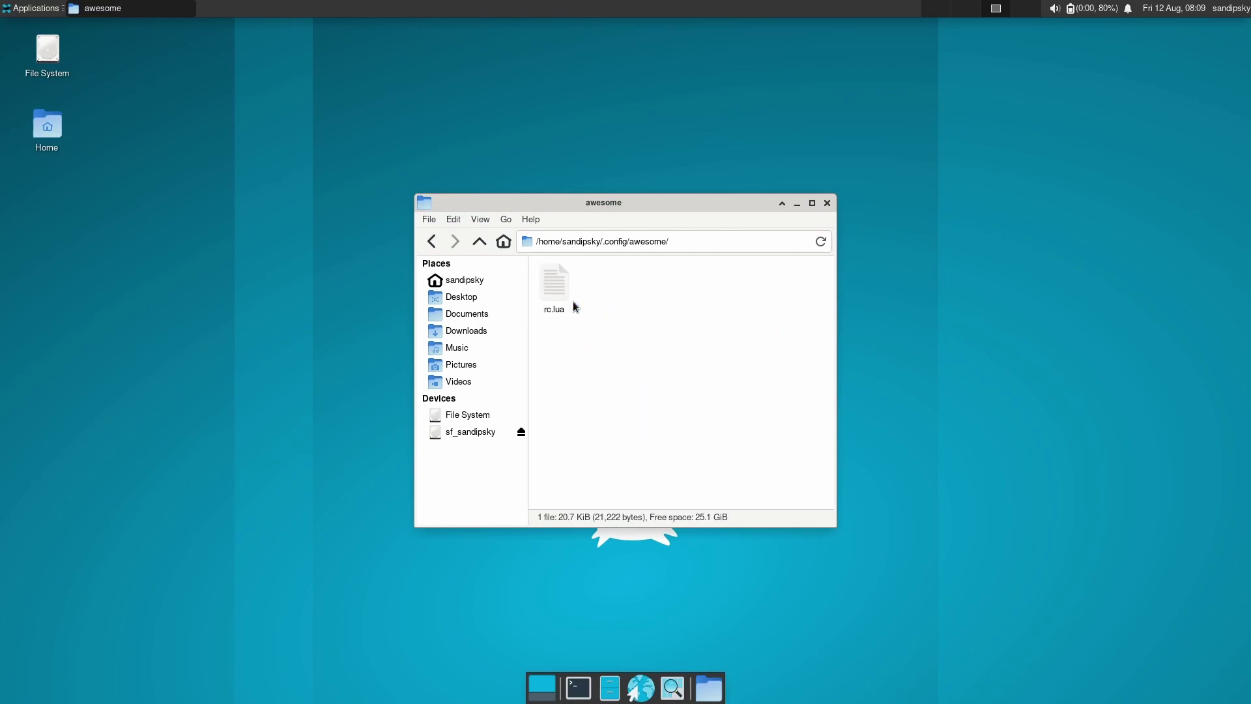
{"action": "left_click", "coordinate": [431, 241]}
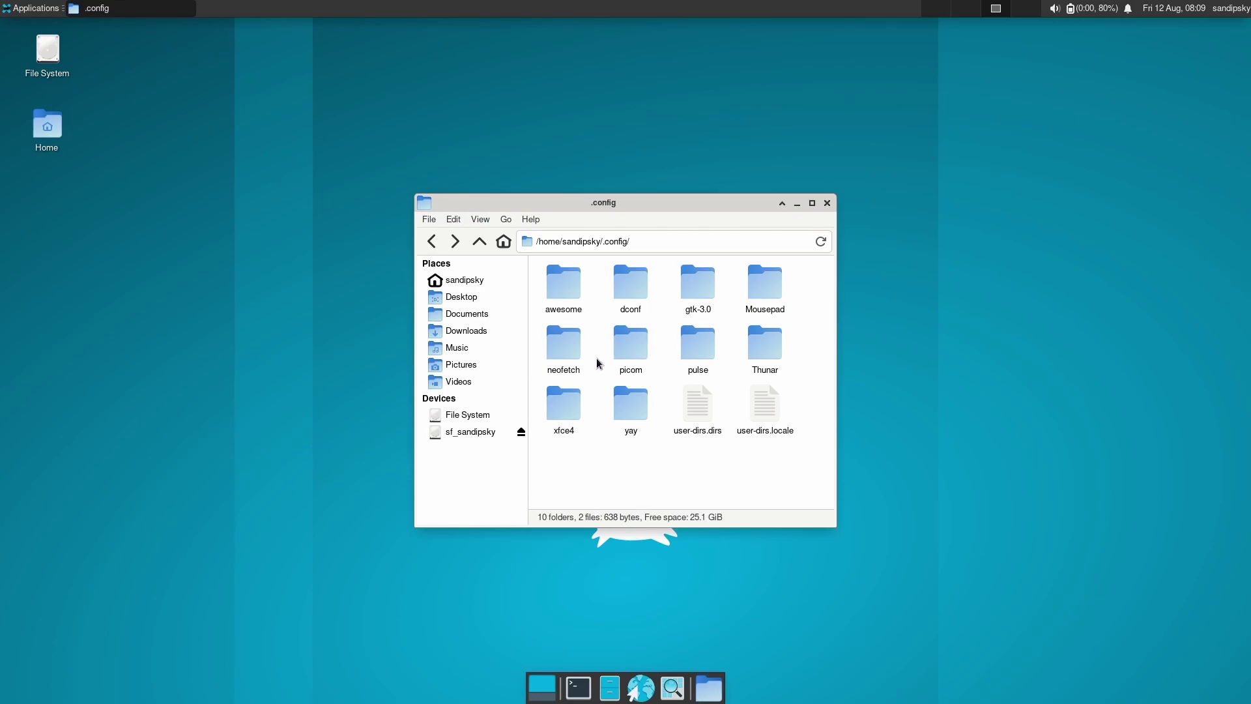
Close the file manager and open the Current Session list in Session and Startup settings.
{"action": "left_click", "coordinate": [826, 203]}
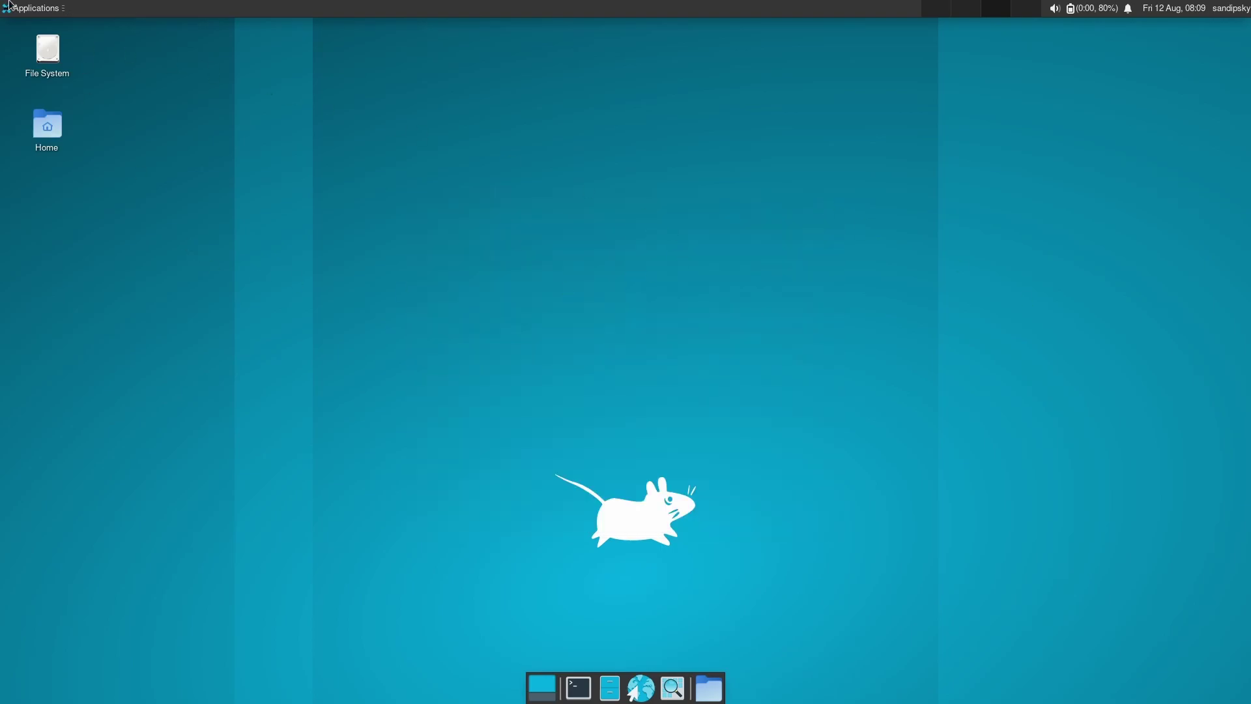
{"action": "left_click", "coordinate": [27, 10]}
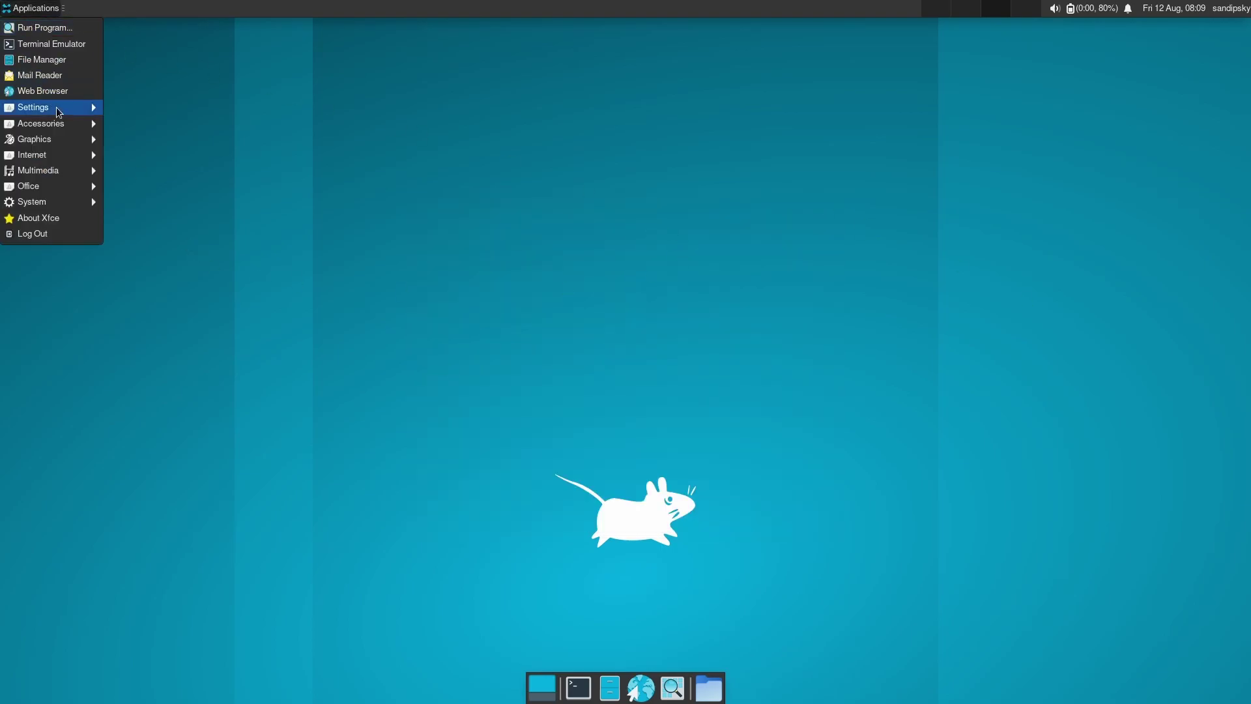
{"action": "left_click", "coordinate": [130, 107]}
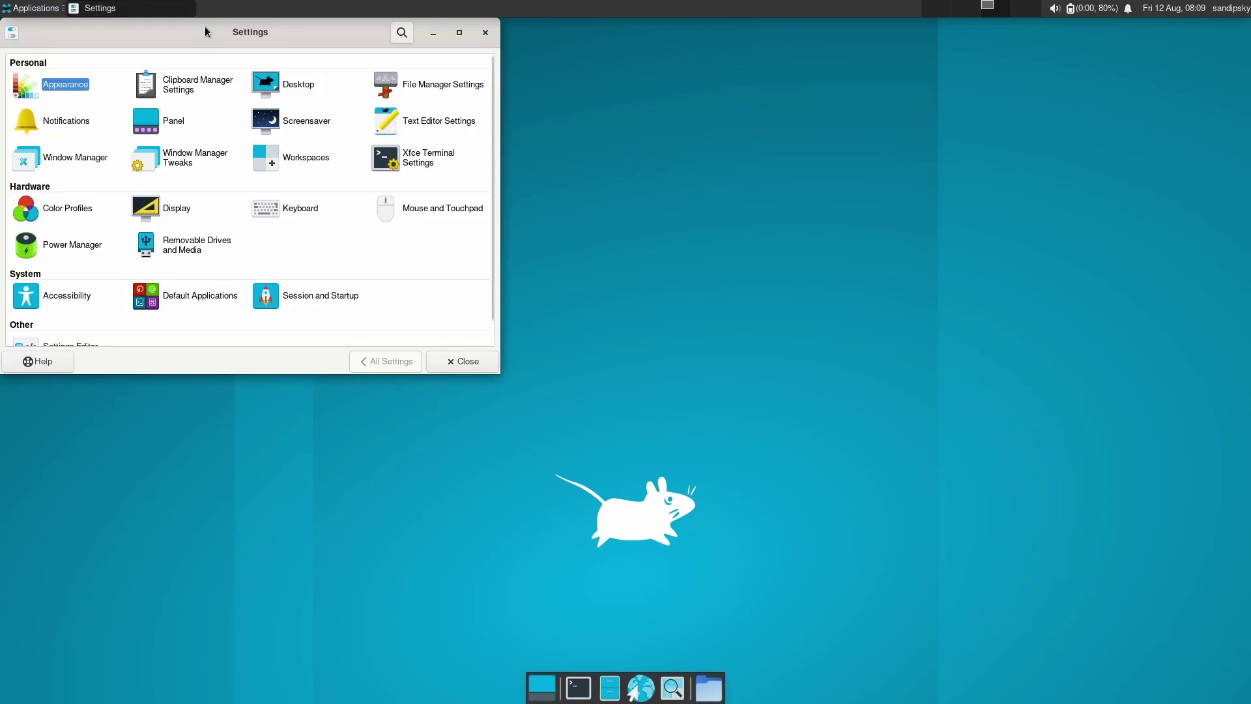
{"action": "left_click_drag", "start_coordinate": [205, 26], "coordinate": [390, 109]}
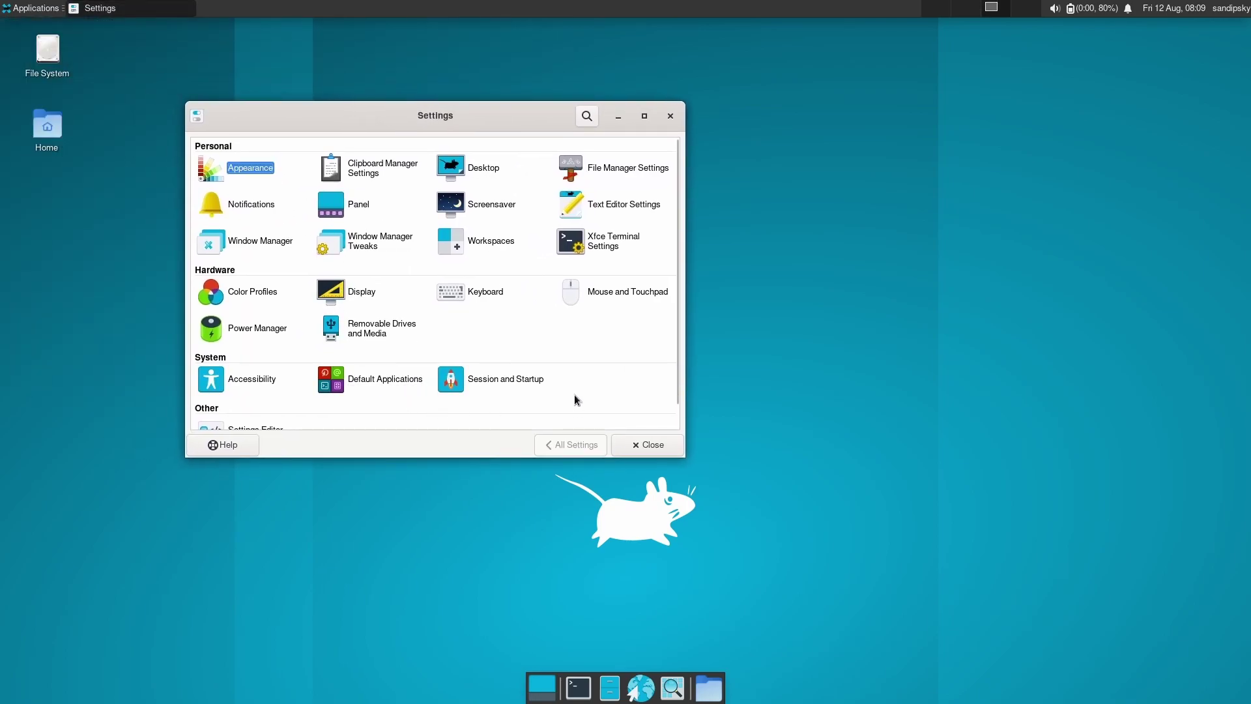
{"action": "left_click", "coordinate": [536, 384]}
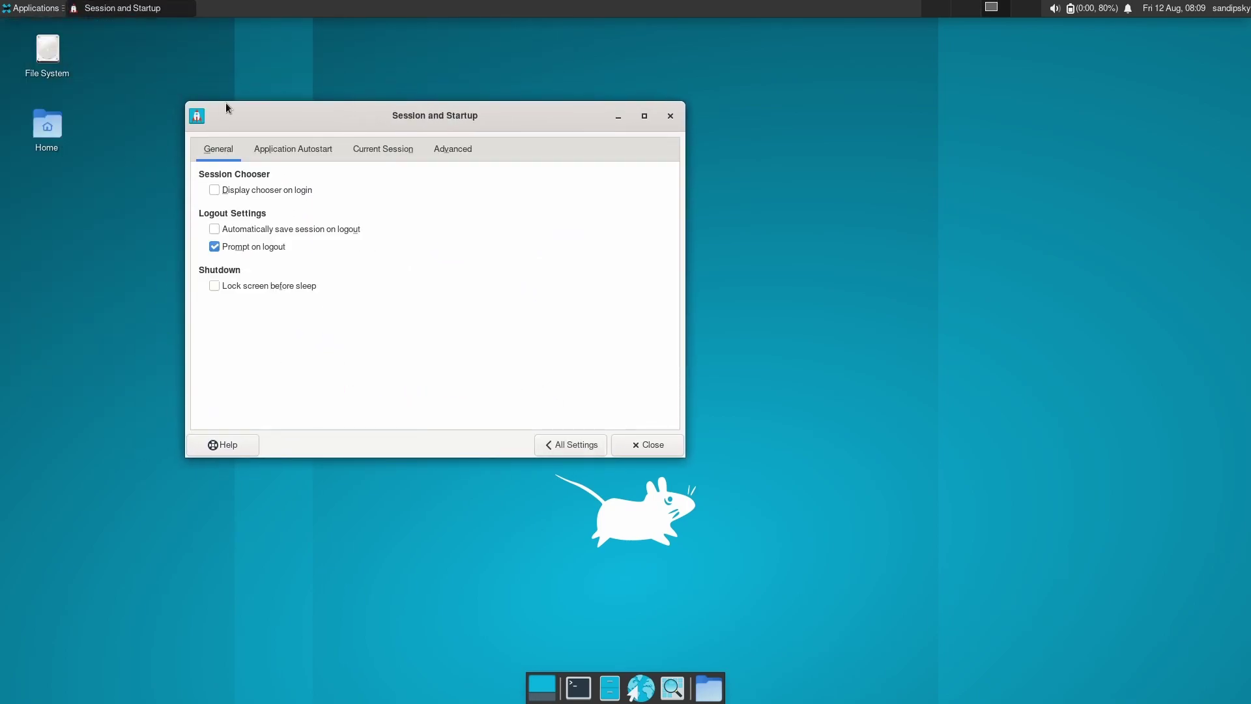
{"action": "left_click", "coordinate": [379, 149]}
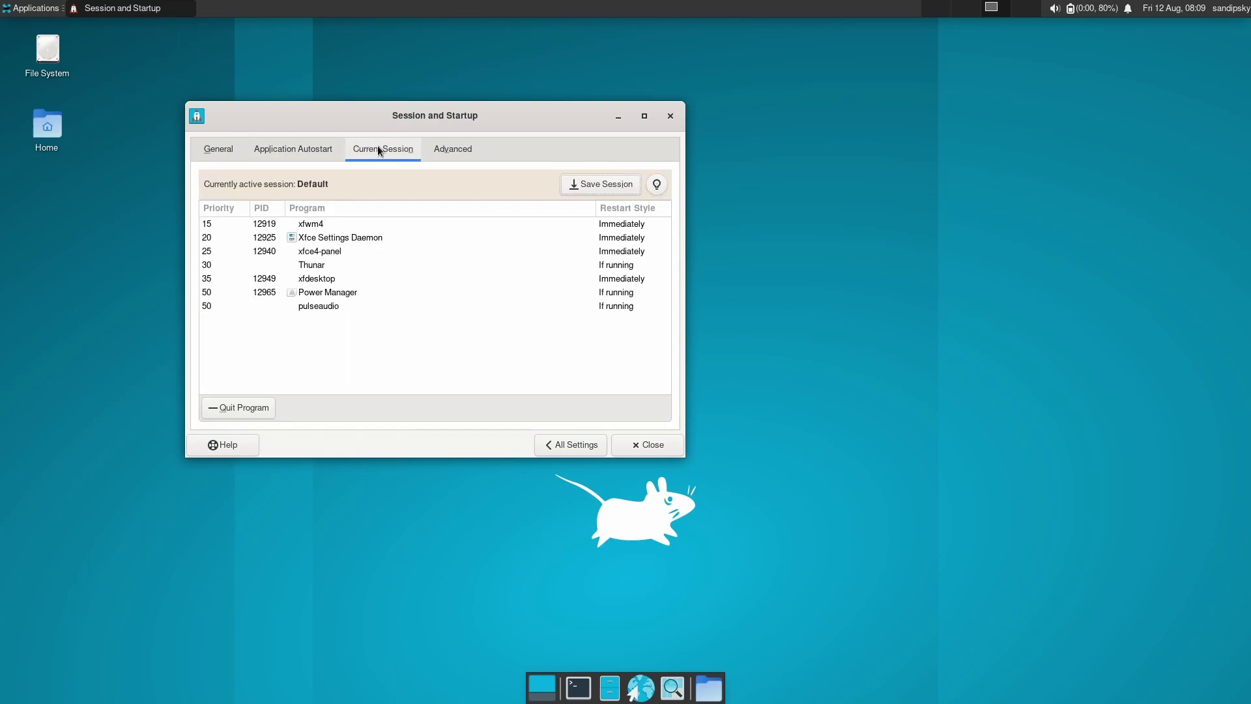
Set the restart style to Never for xfwm4, xfce4-panel, Thunar and xfdesktop.
{"action": "left_click", "coordinate": [623, 225]}
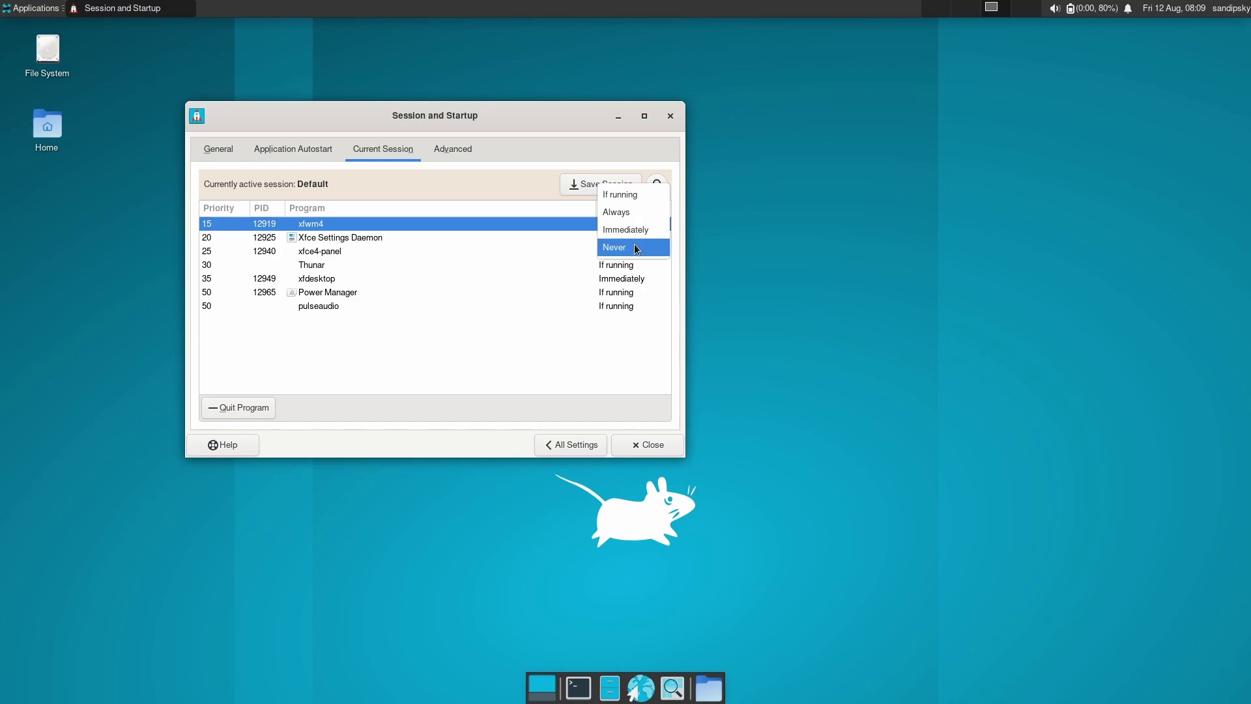
{"action": "left_click", "coordinate": [630, 247]}
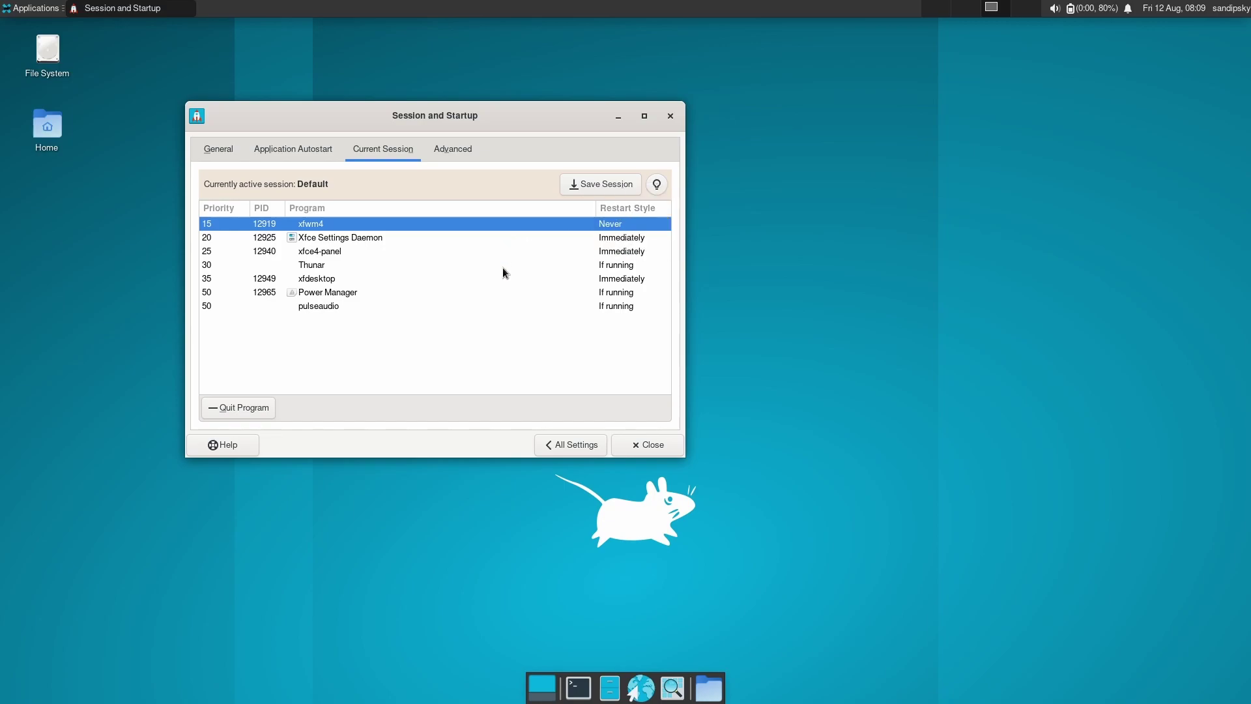
{"action": "left_click", "coordinate": [605, 254]}
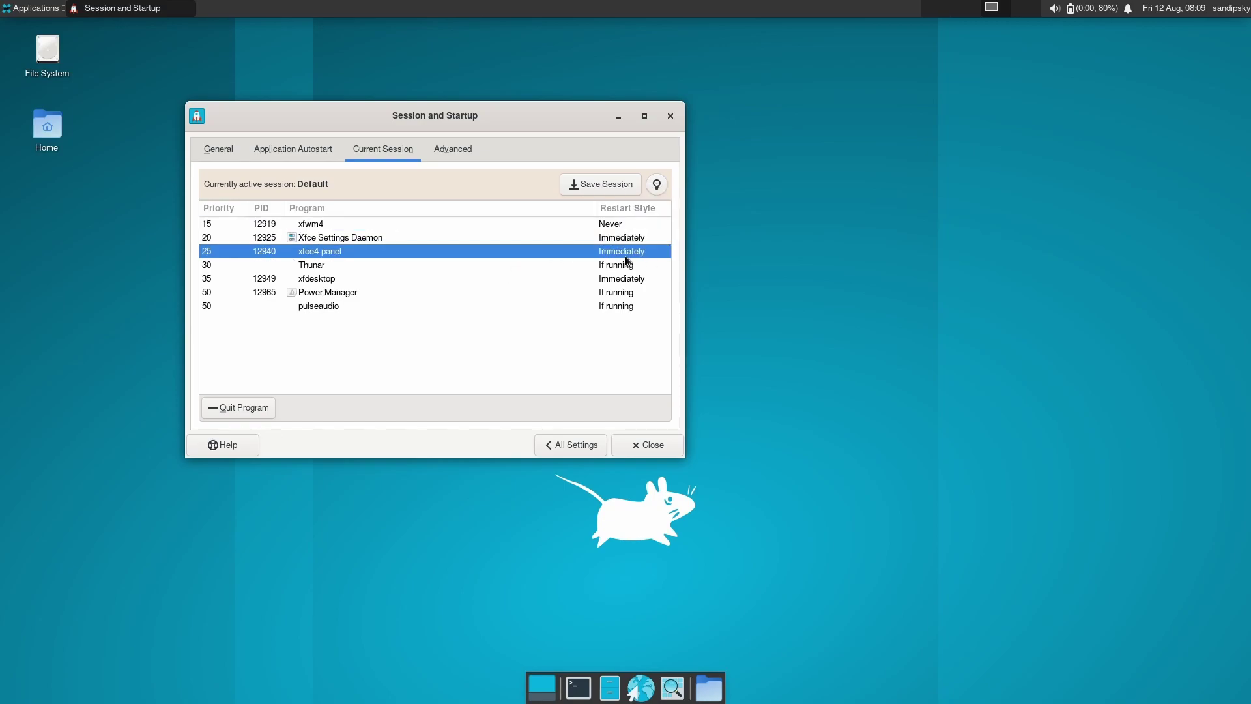
{"action": "left_click", "coordinate": [624, 256]}
{"action": "left_click", "coordinate": [627, 272]}
{"action": "left_click", "coordinate": [563, 266]}
{"action": "left_click", "coordinate": [622, 265]}
{"action": "left_click", "coordinate": [623, 318]}
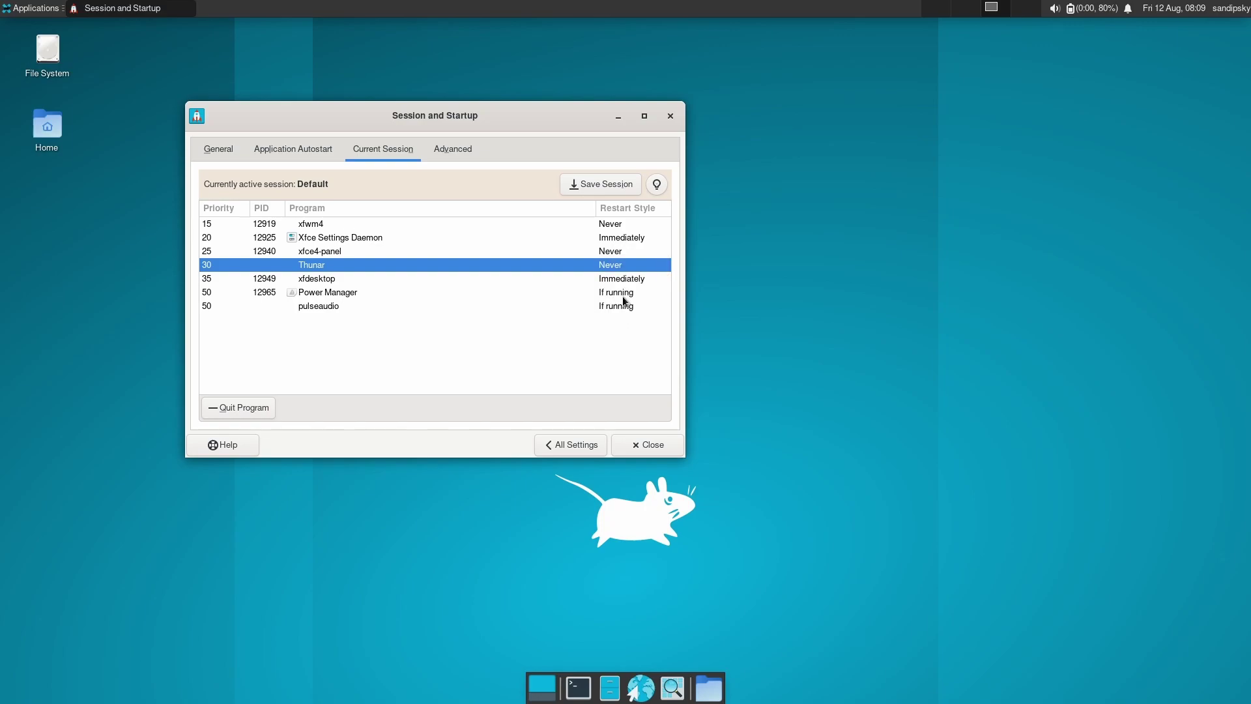
{"action": "left_click", "coordinate": [623, 279]}
{"action": "left_click", "coordinate": [621, 277]}
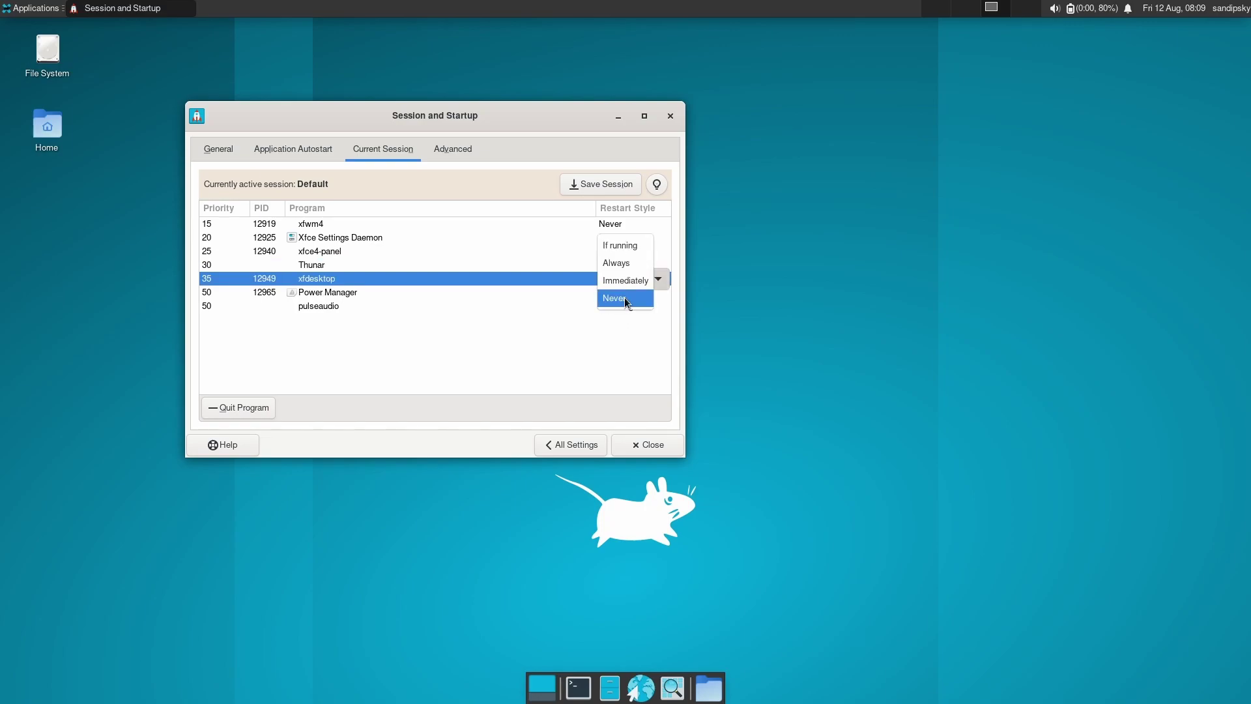
{"action": "left_click", "coordinate": [624, 297]}
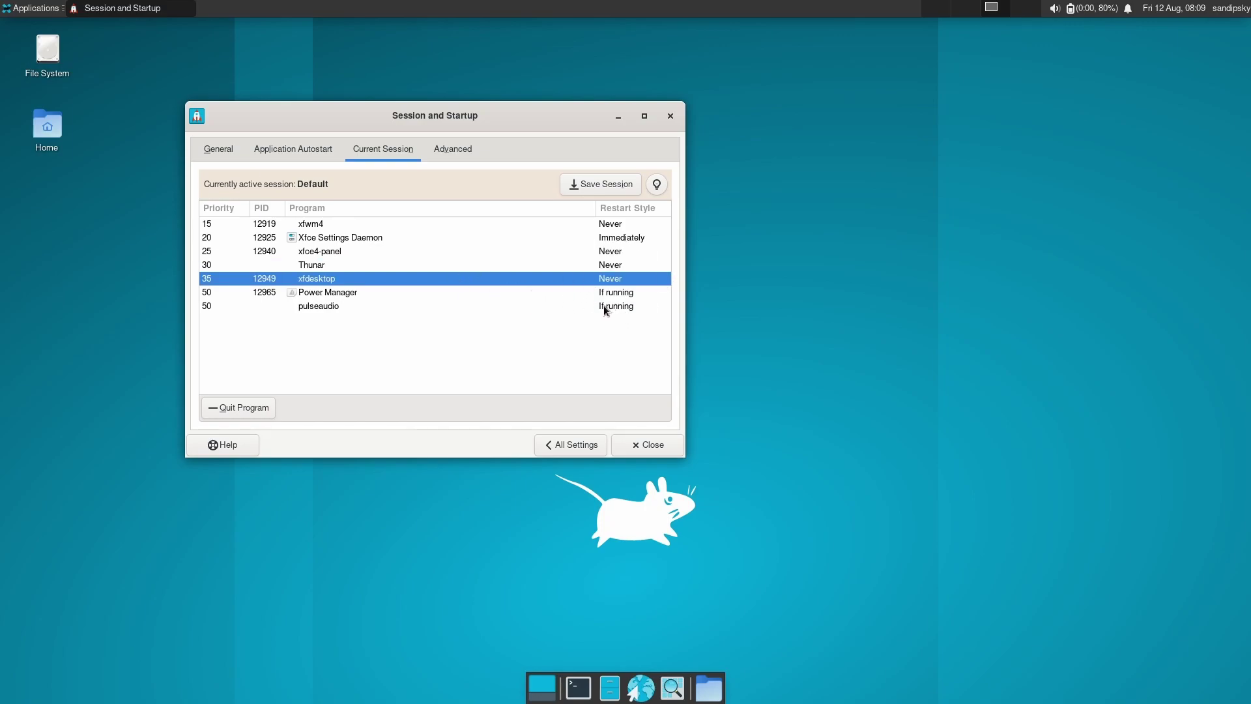
Check the Power Manager and Settings Daemon entries, then save the session.
{"action": "left_click", "coordinate": [331, 293]}
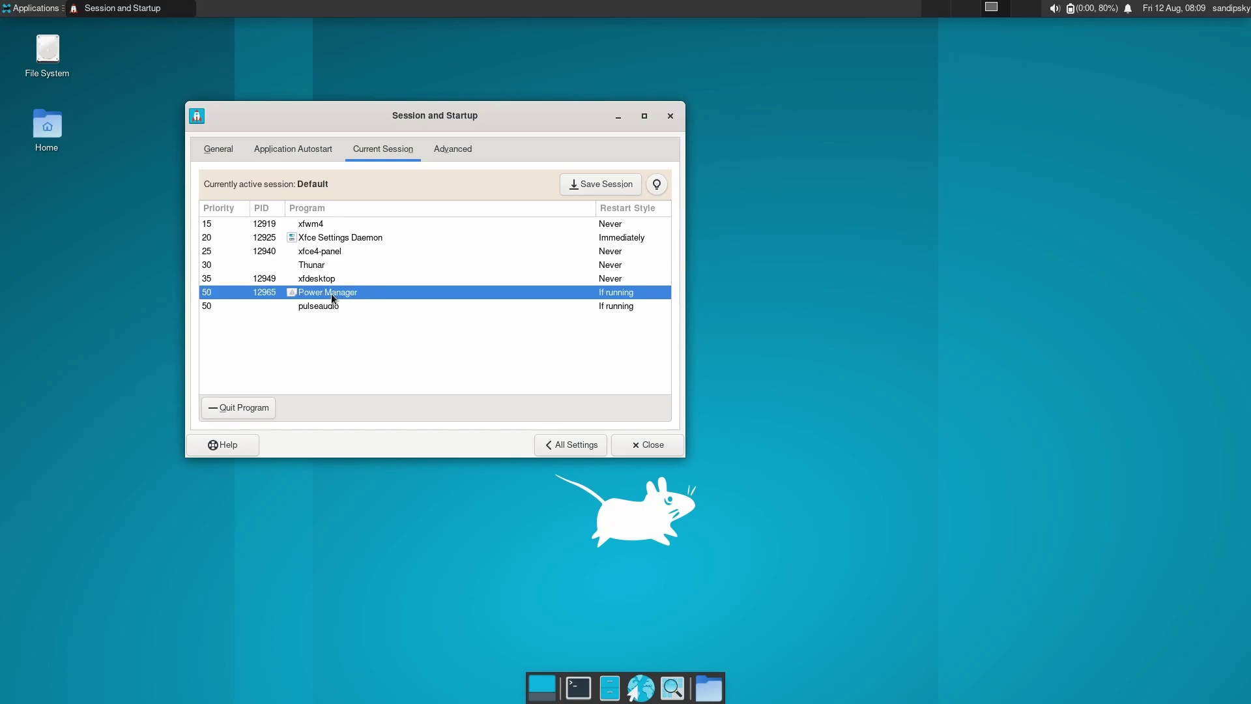
{"action": "left_click", "coordinate": [348, 240]}
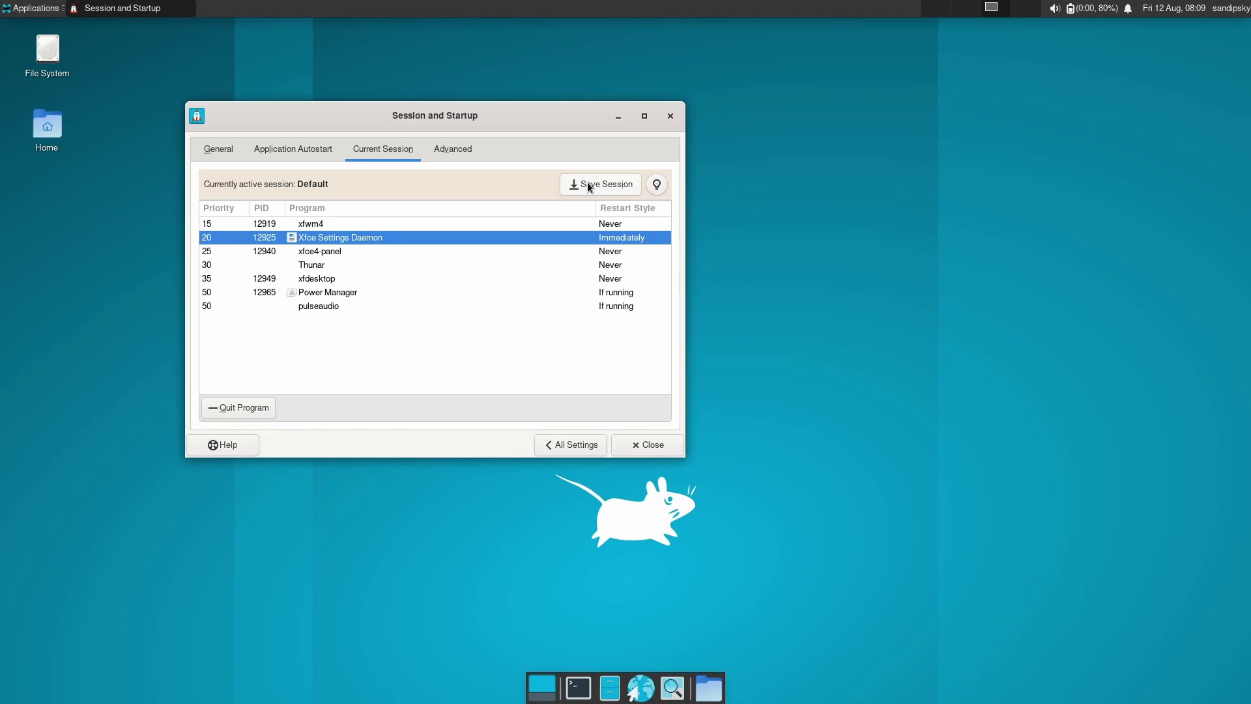
{"action": "left_click", "coordinate": [607, 185]}
Add a login autostart entry with name, description and command all set to awesome.
{"action": "left_click", "coordinate": [311, 150]}
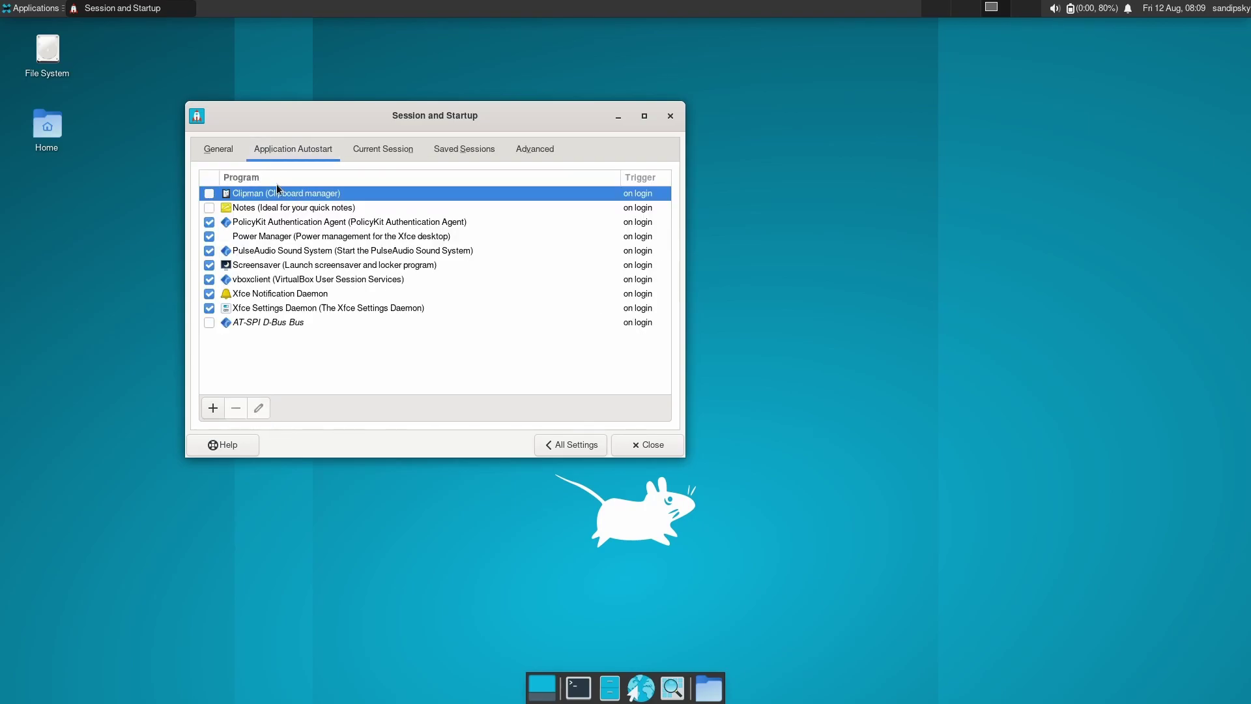
{"action": "left_click", "coordinate": [215, 412]}
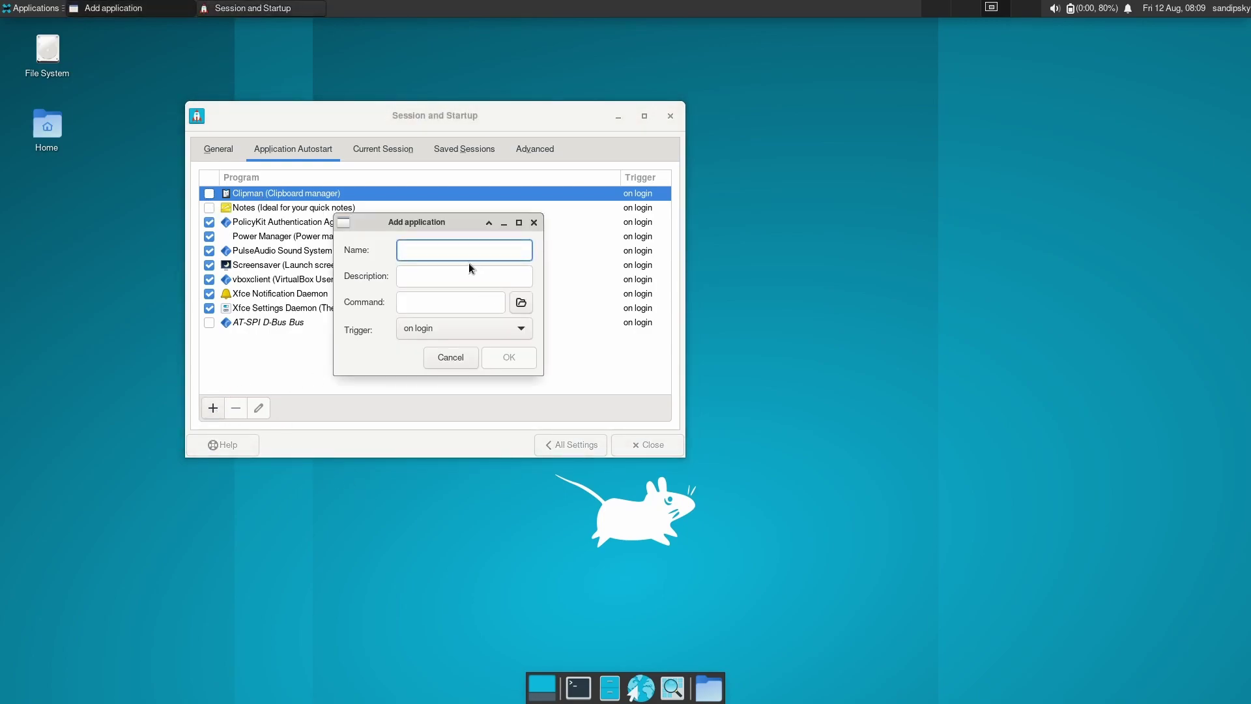
{"action": "type", "text": "awesome"}
{"action": "key", "text": "Tab"}
{"action": "type", "text": "a"}
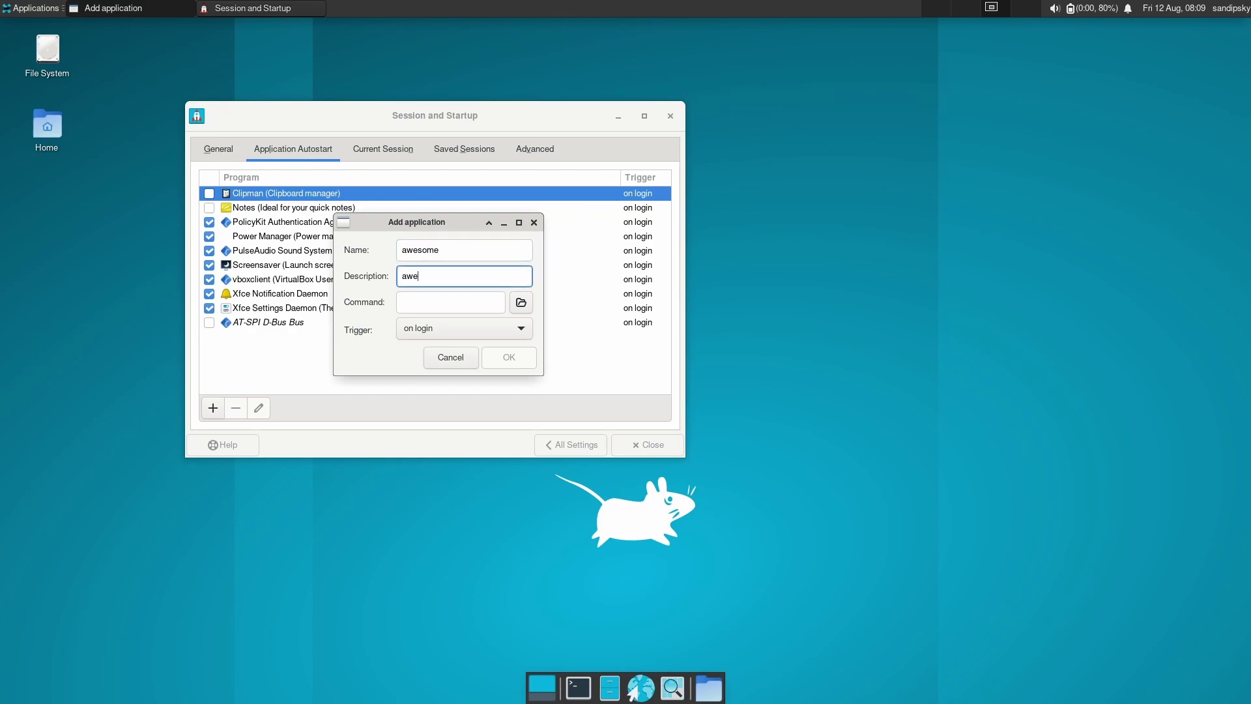
{"action": "key", "text": "Tab"}
{"action": "type", "text": "aw"}
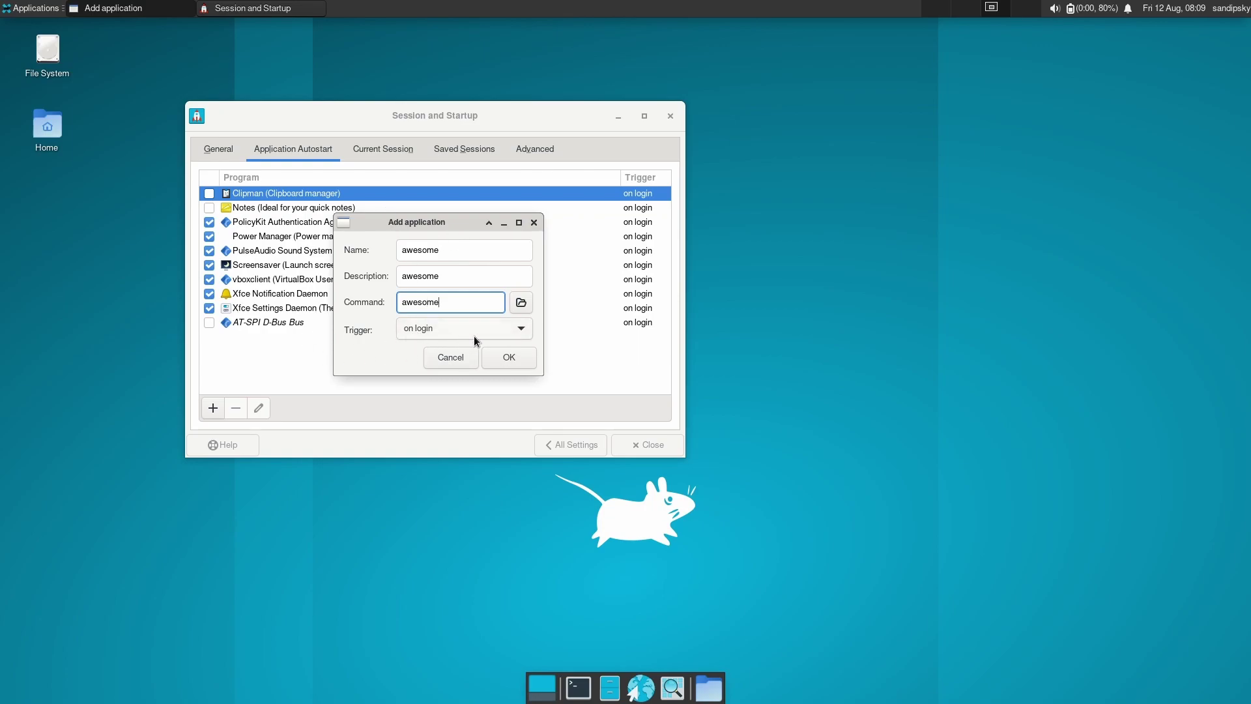
{"action": "left_click", "coordinate": [509, 358]}
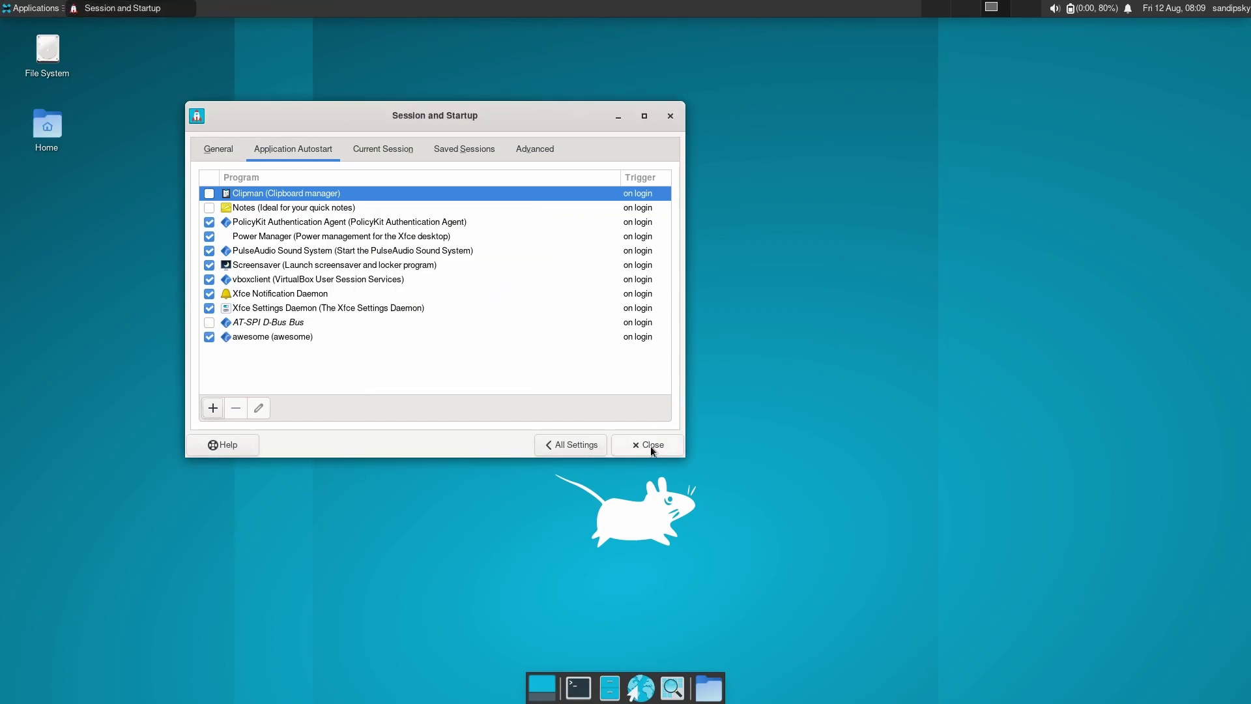
{"action": "left_click", "coordinate": [585, 444]}
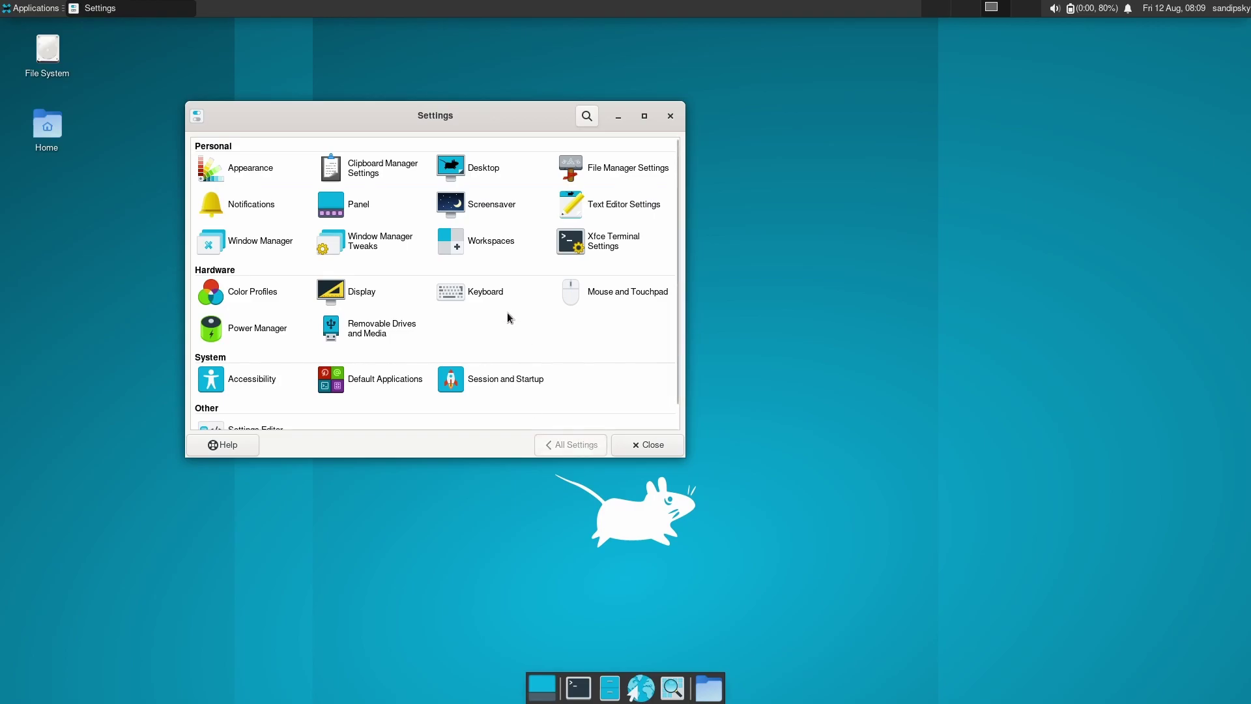
Remove every entry from the Keyboard settings' Application Shortcuts list.
{"action": "left_click", "coordinate": [498, 294]}
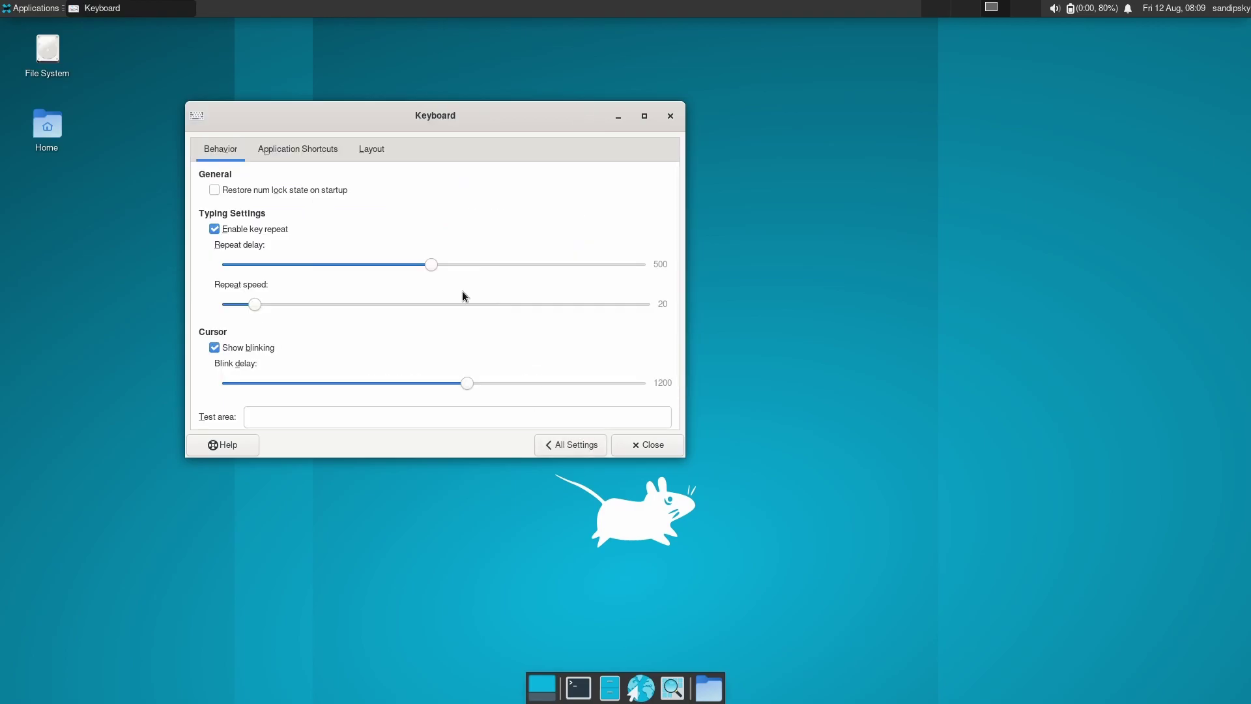
{"action": "left_click", "coordinate": [300, 148]}
{"action": "left_click", "coordinate": [275, 347]}
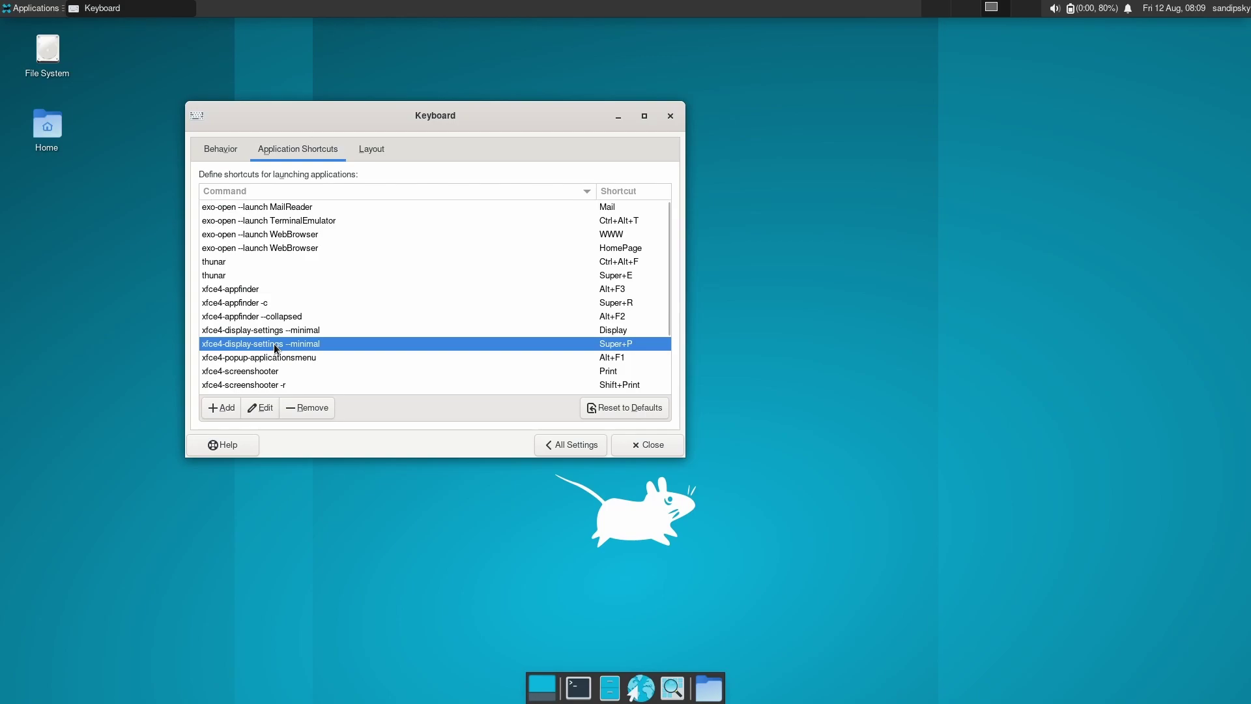
{"action": "key", "text": "ctrl+a"}
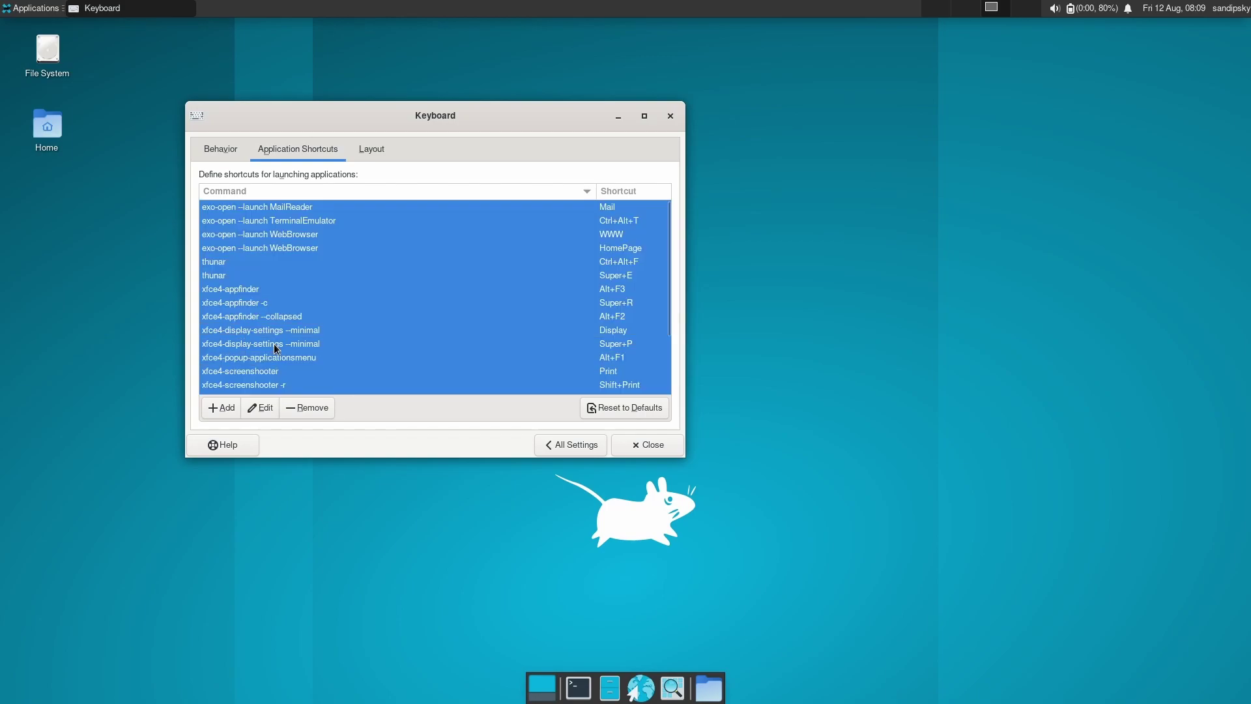
{"action": "left_click", "coordinate": [321, 409]}
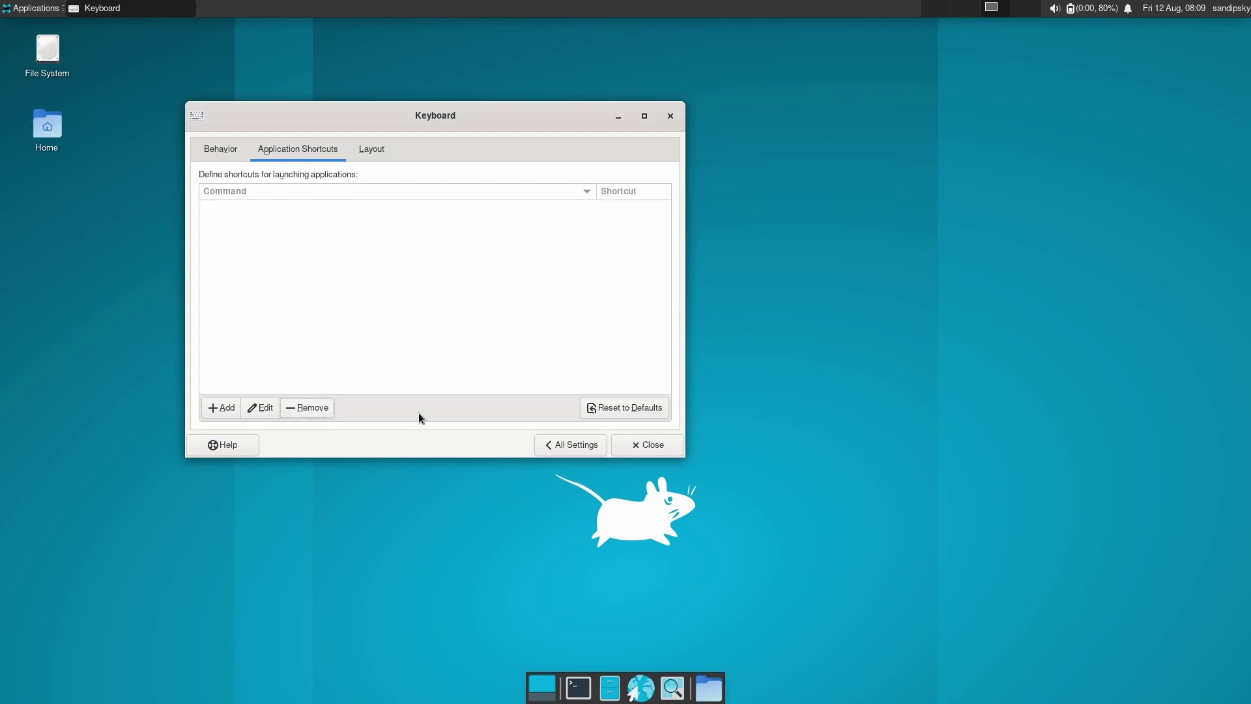
{"action": "left_click", "coordinate": [569, 445]}
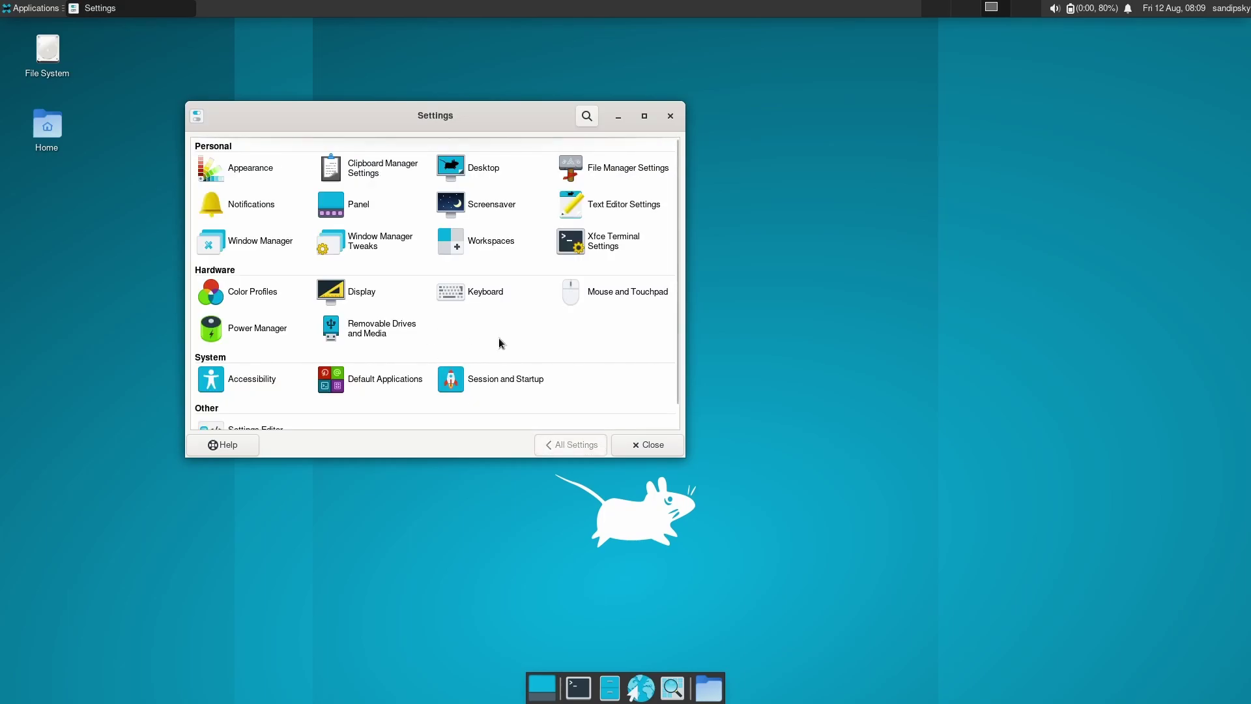
{"action": "scroll", "coordinate": [497, 343], "scroll_direction": "down", "scroll_amount": 2}
{"action": "scroll", "coordinate": [497, 344], "scroll_direction": "up", "scroll_amount": 2}
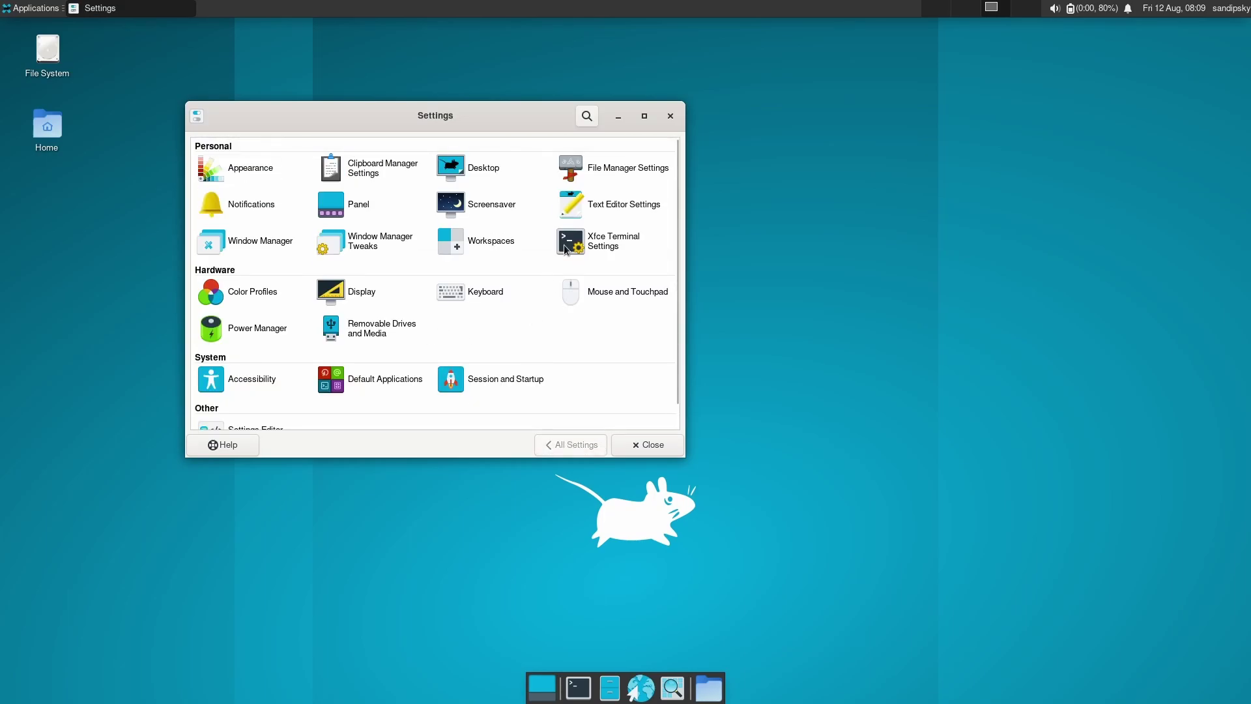
Close Settings and delete panel 2, the bottom dock, in Panel Preferences.
{"action": "left_click", "coordinate": [670, 117]}
{"action": "right_click", "coordinate": [559, 684]}
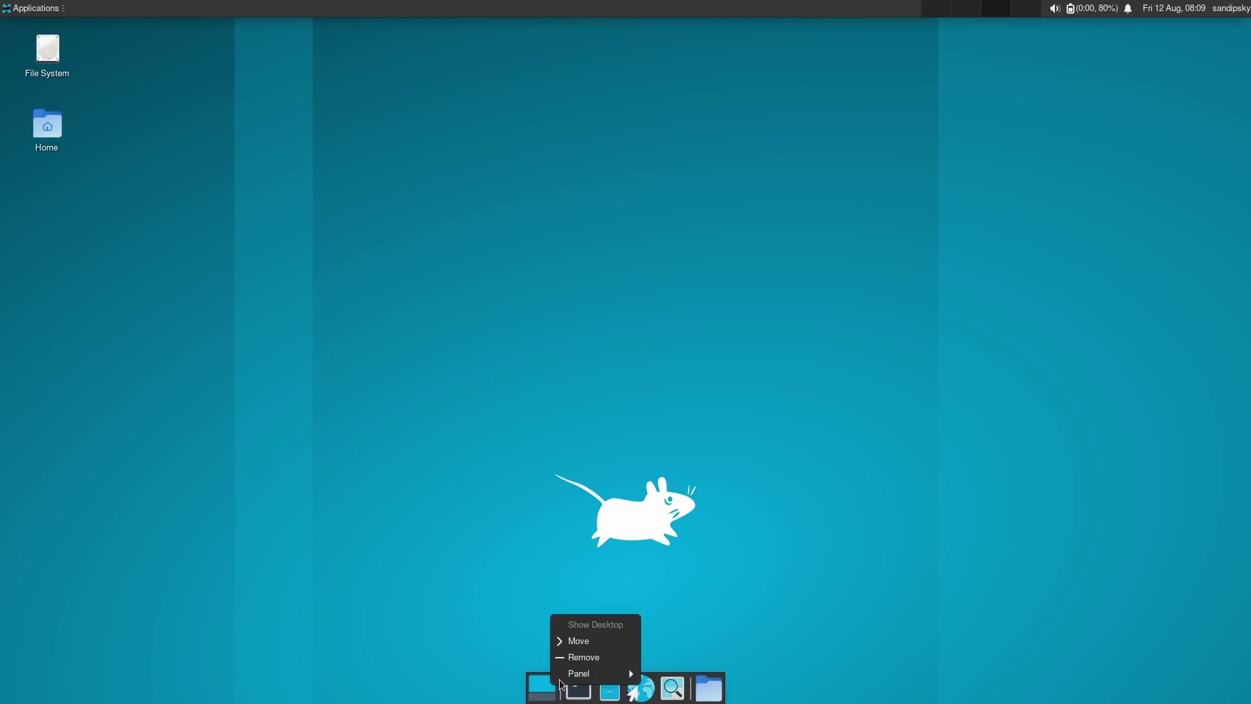
{"action": "mouse_move", "coordinate": [604, 673]}
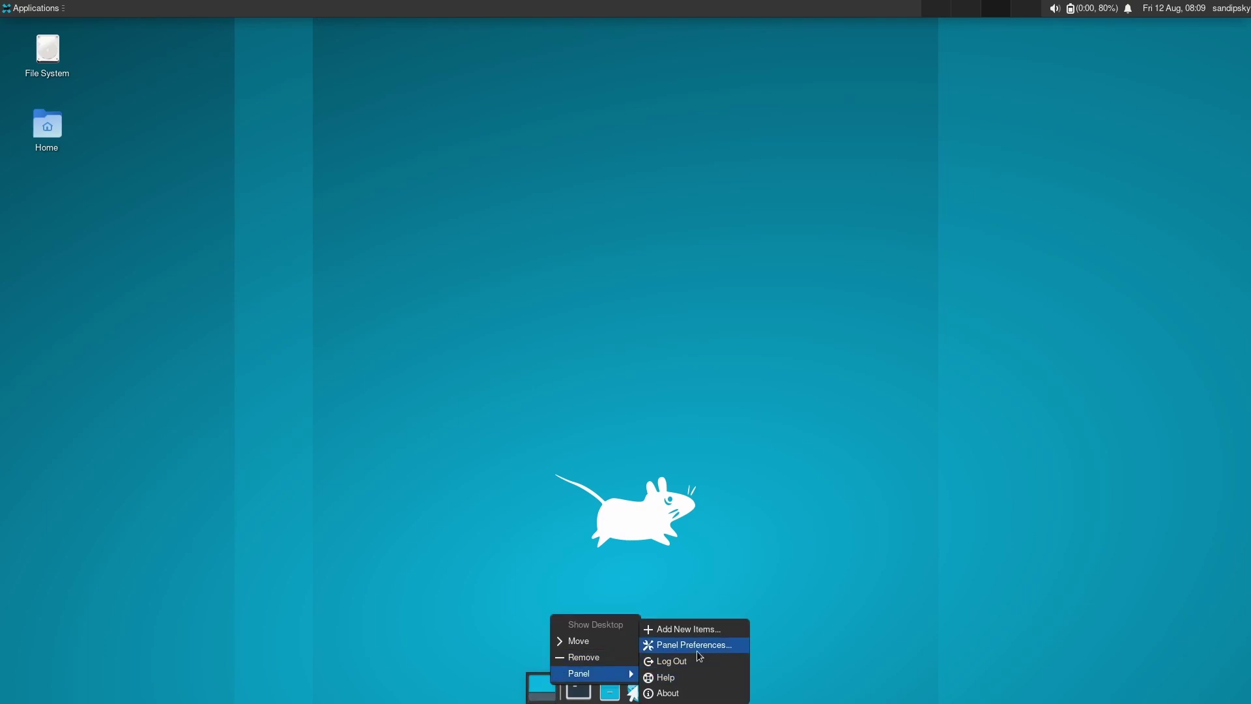
{"action": "left_click", "coordinate": [698, 652]}
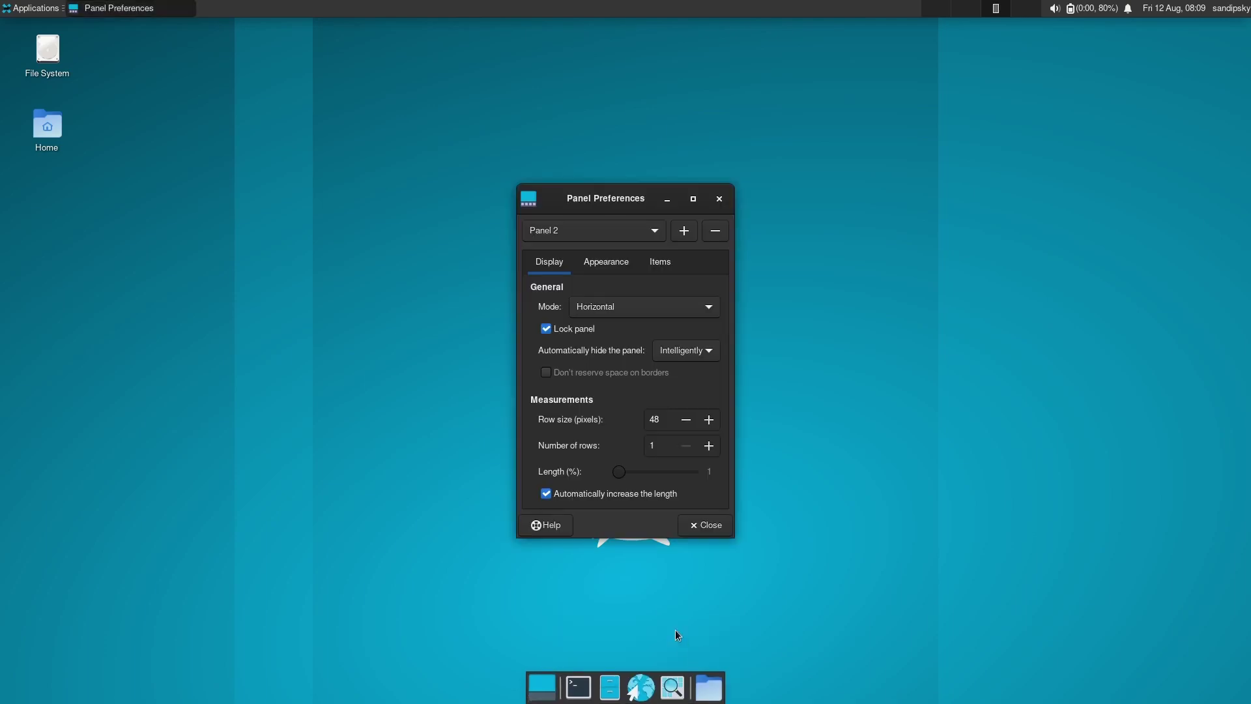
{"action": "left_click", "coordinate": [715, 232]}
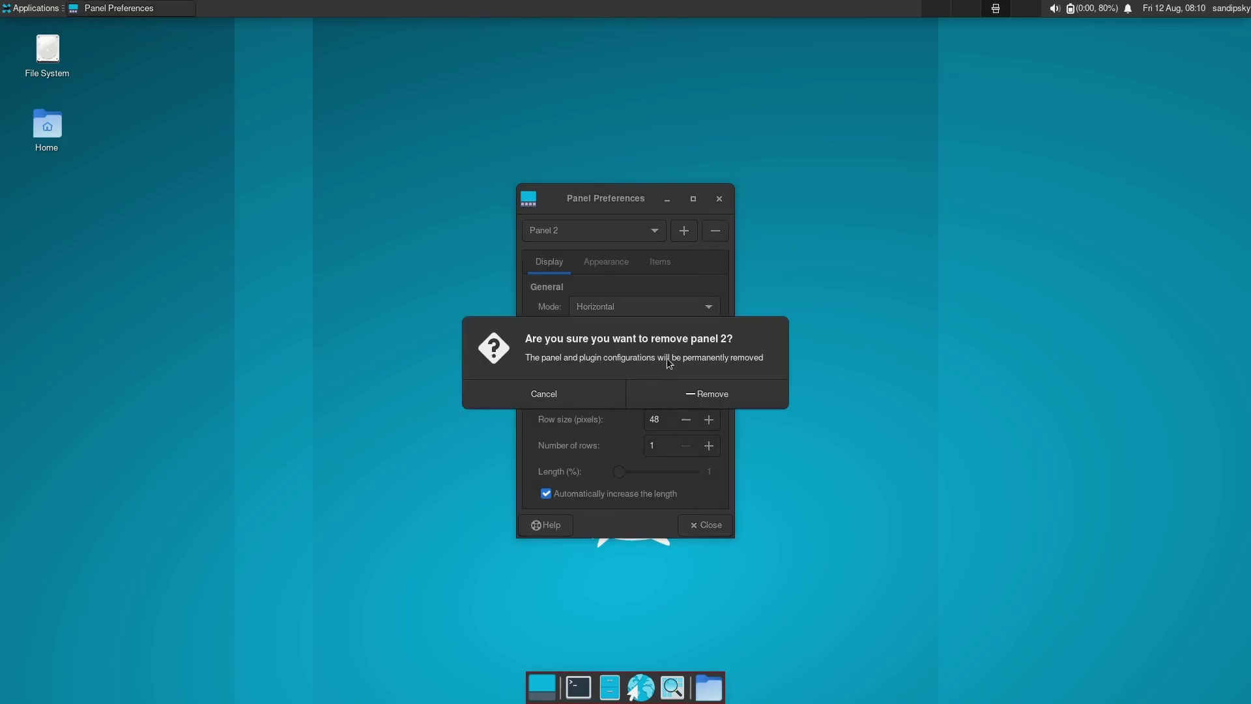
{"action": "left_click", "coordinate": [749, 397]}
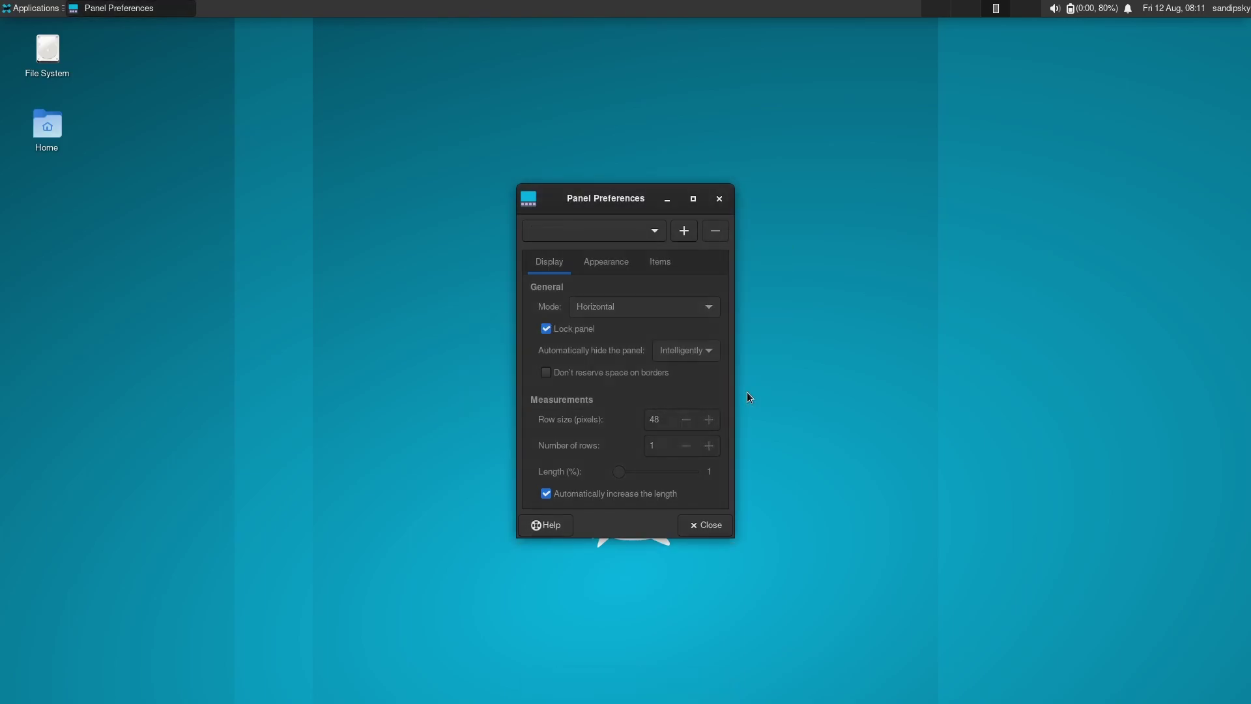
{"action": "left_click", "coordinate": [720, 199]}
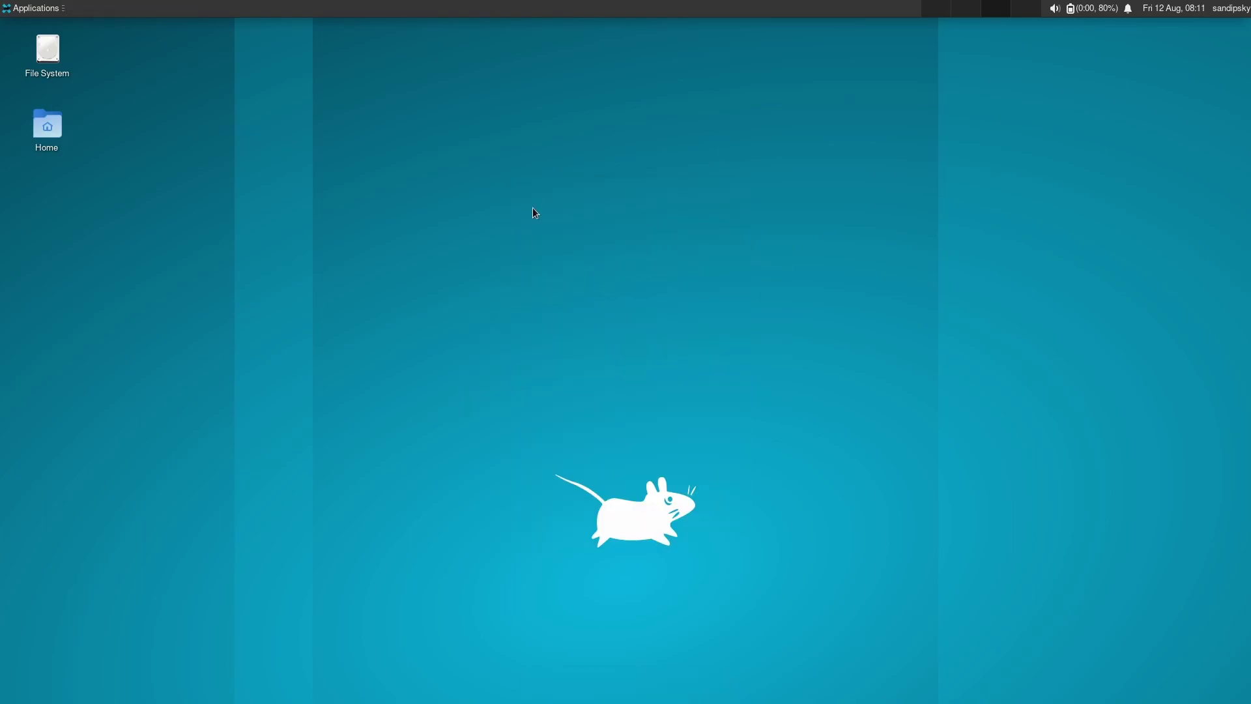
Log out of the session and log back in to start awesome.
{"action": "left_click", "coordinate": [1229, 14]}
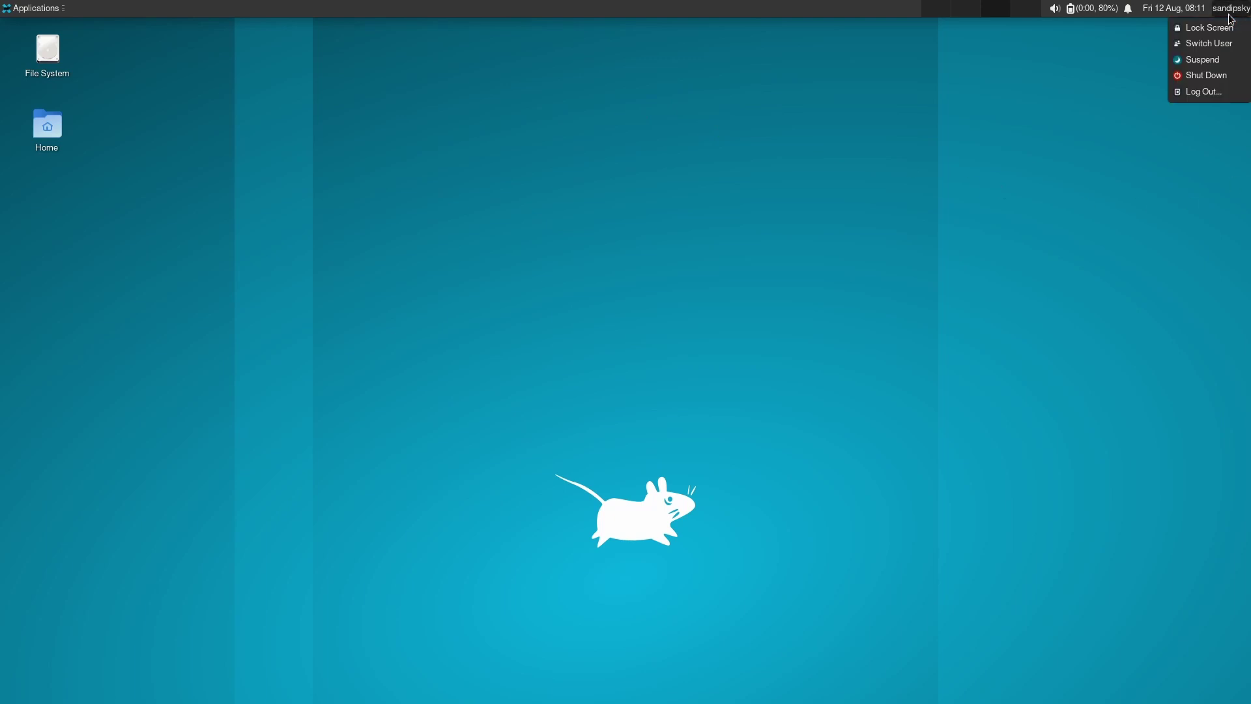
{"action": "left_click", "coordinate": [1205, 97]}
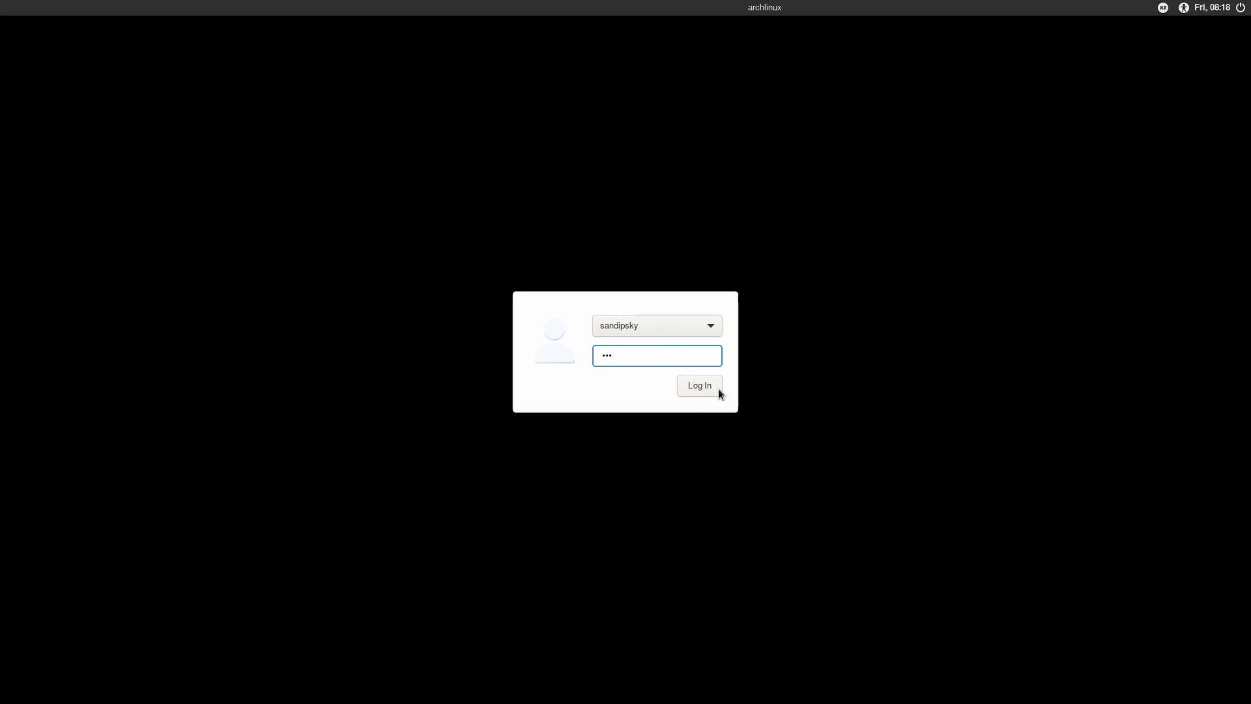
{"action": "left_click", "coordinate": [718, 389]}
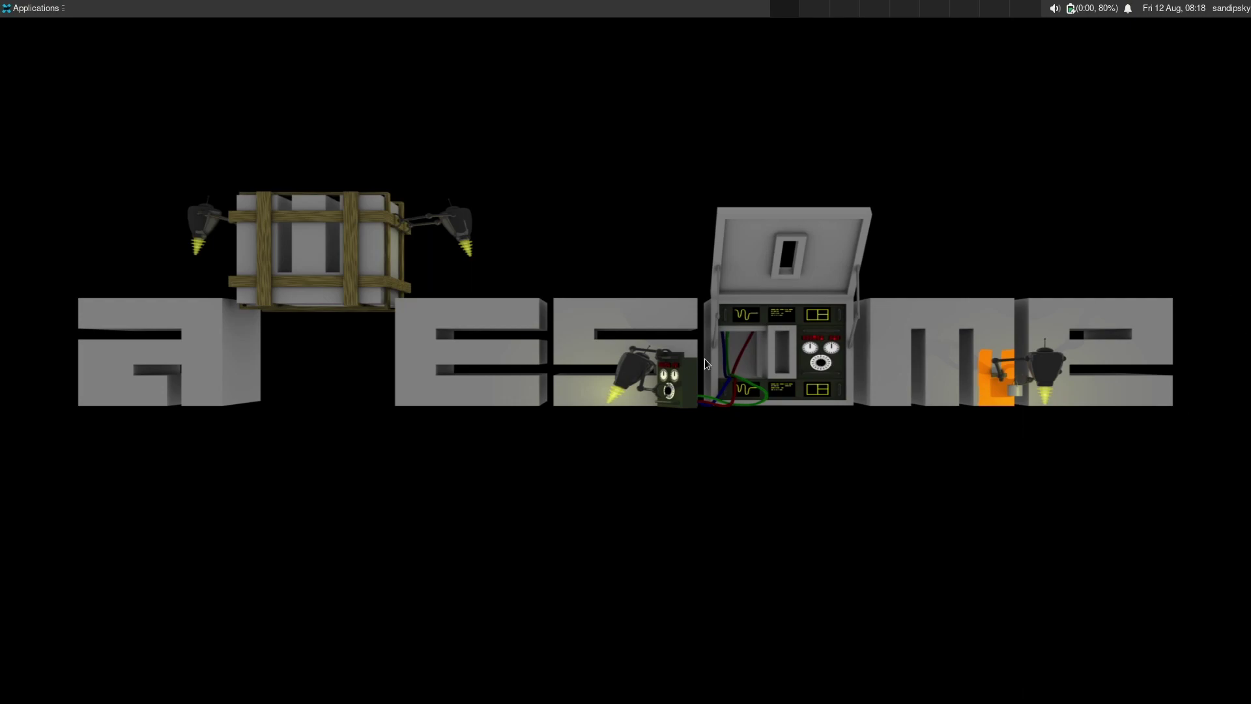
{"action": "right_click", "coordinate": [600, 381]}
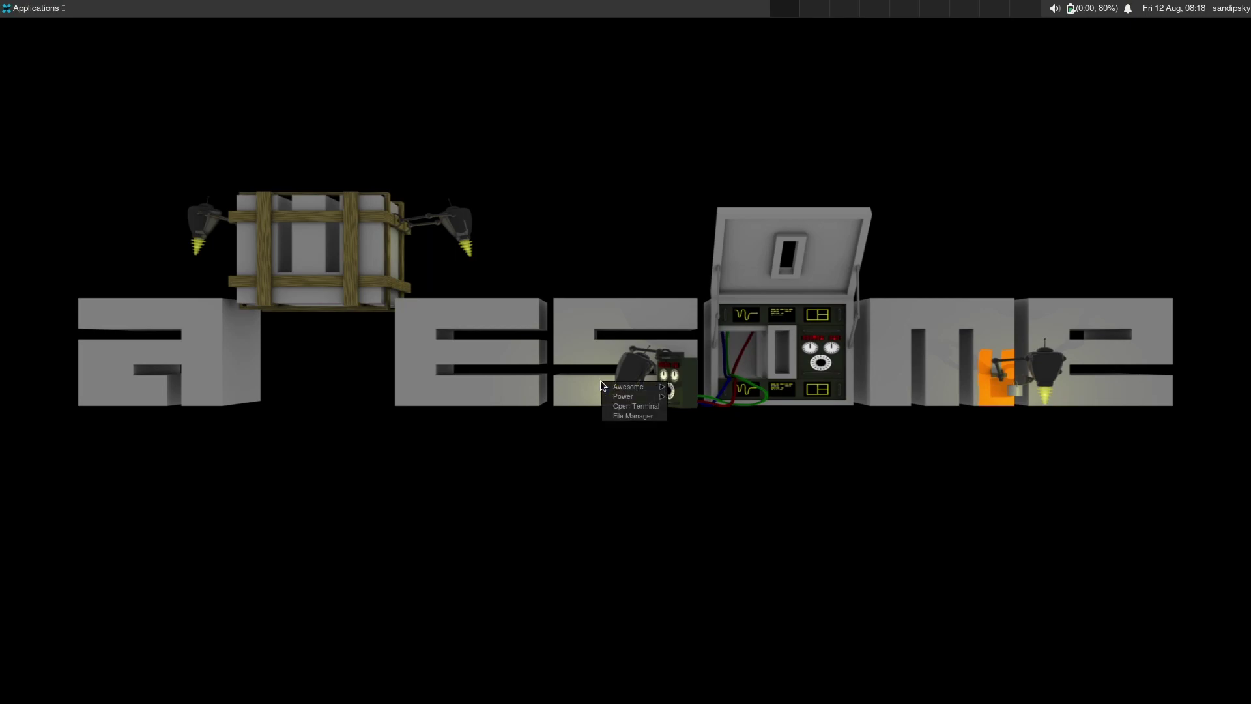
{"action": "right_click", "coordinate": [581, 322]}
{"action": "right_click", "coordinate": [581, 322]}
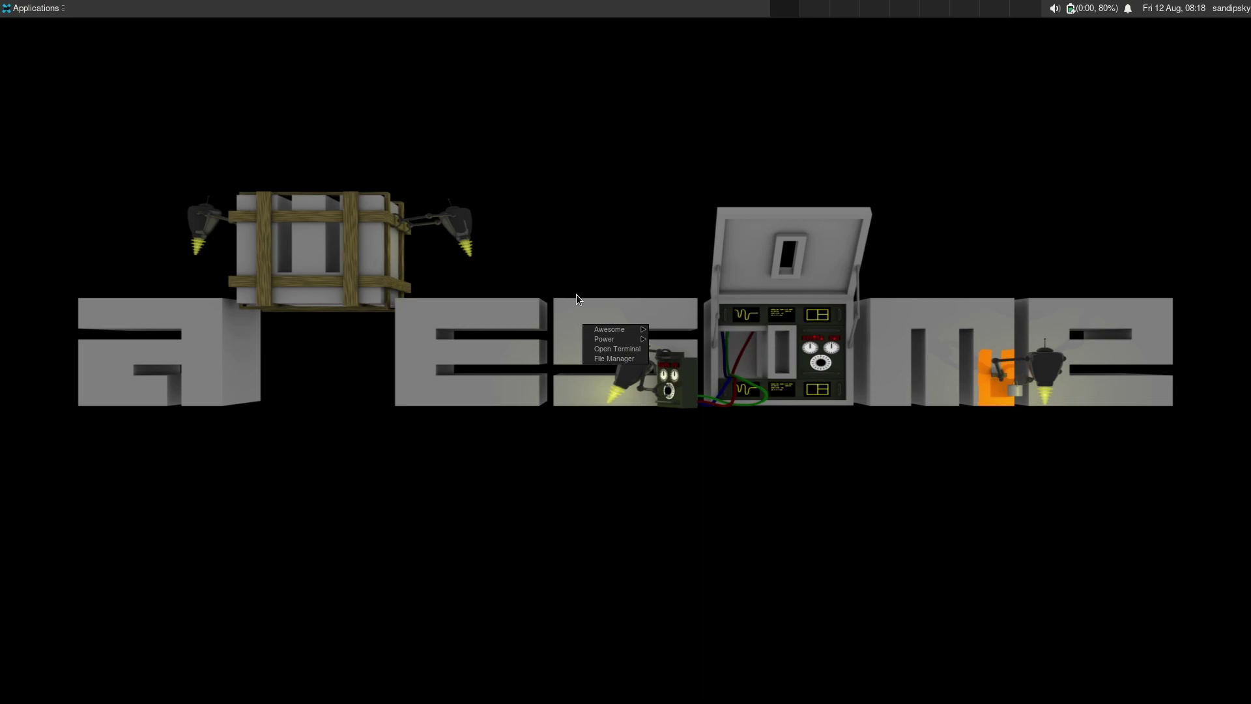
{"action": "left_click", "coordinate": [576, 295]}
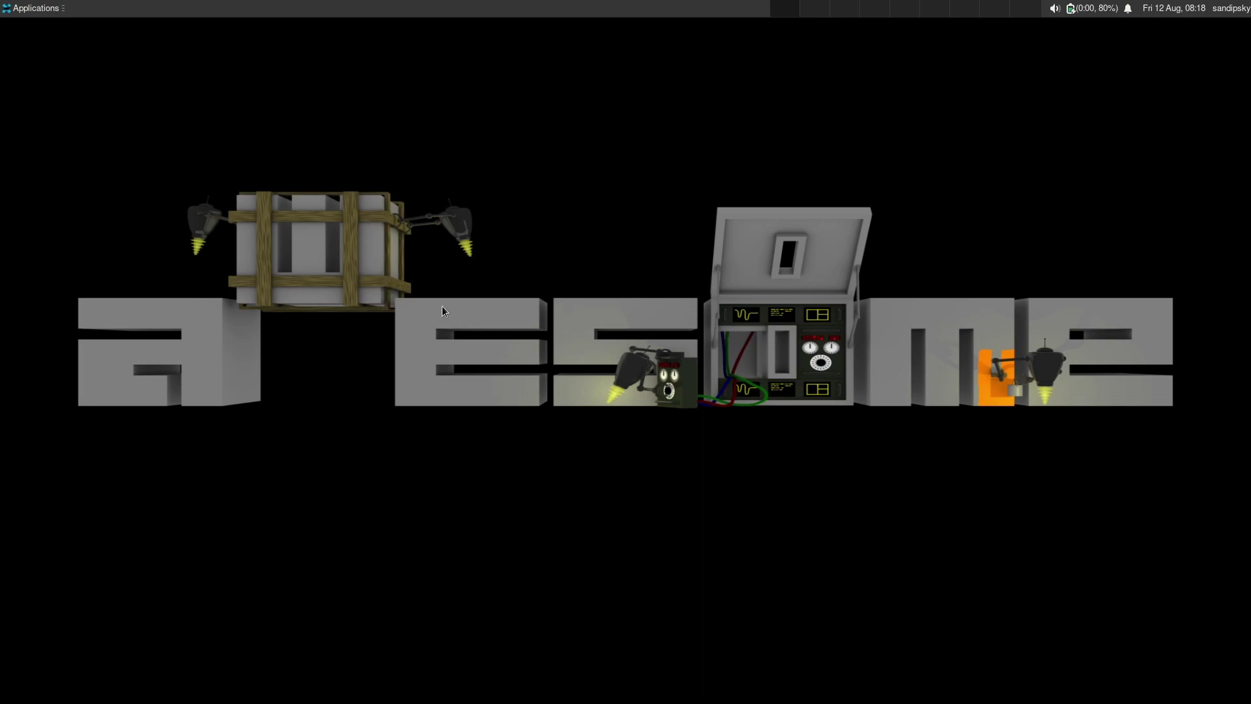
{"action": "key", "text": "super+Return"}
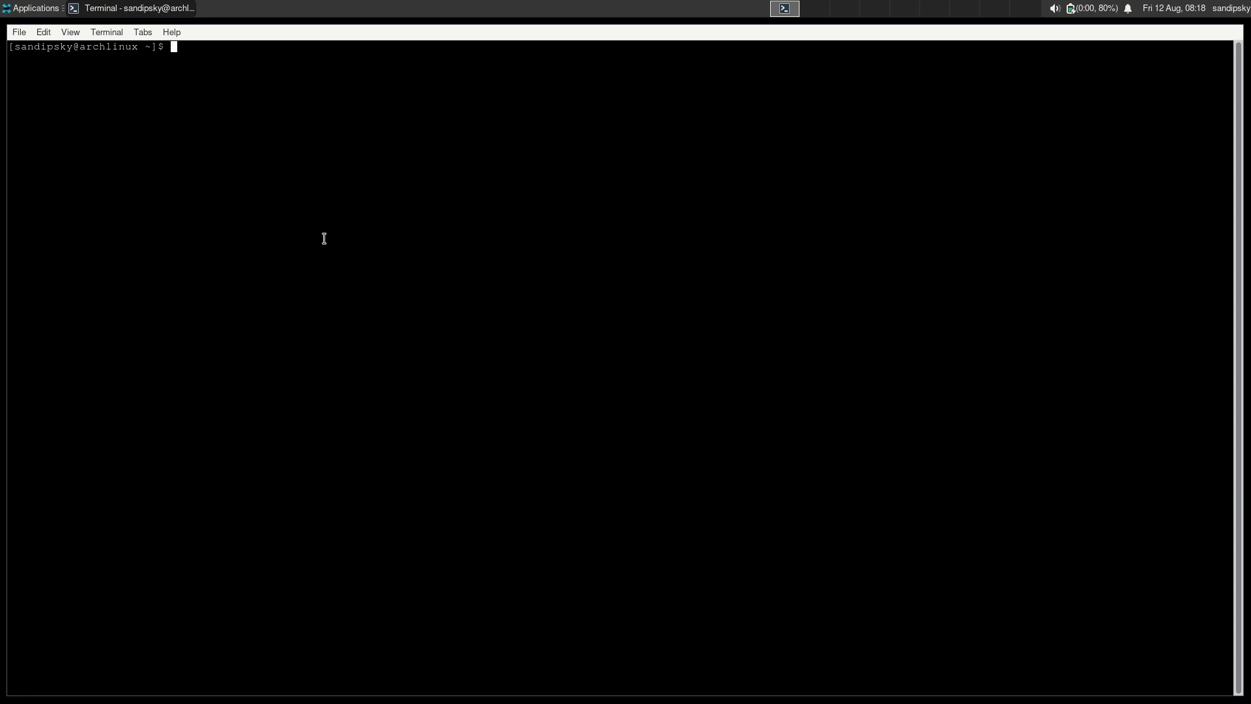
{"action": "key", "text": "super+shift+c"}
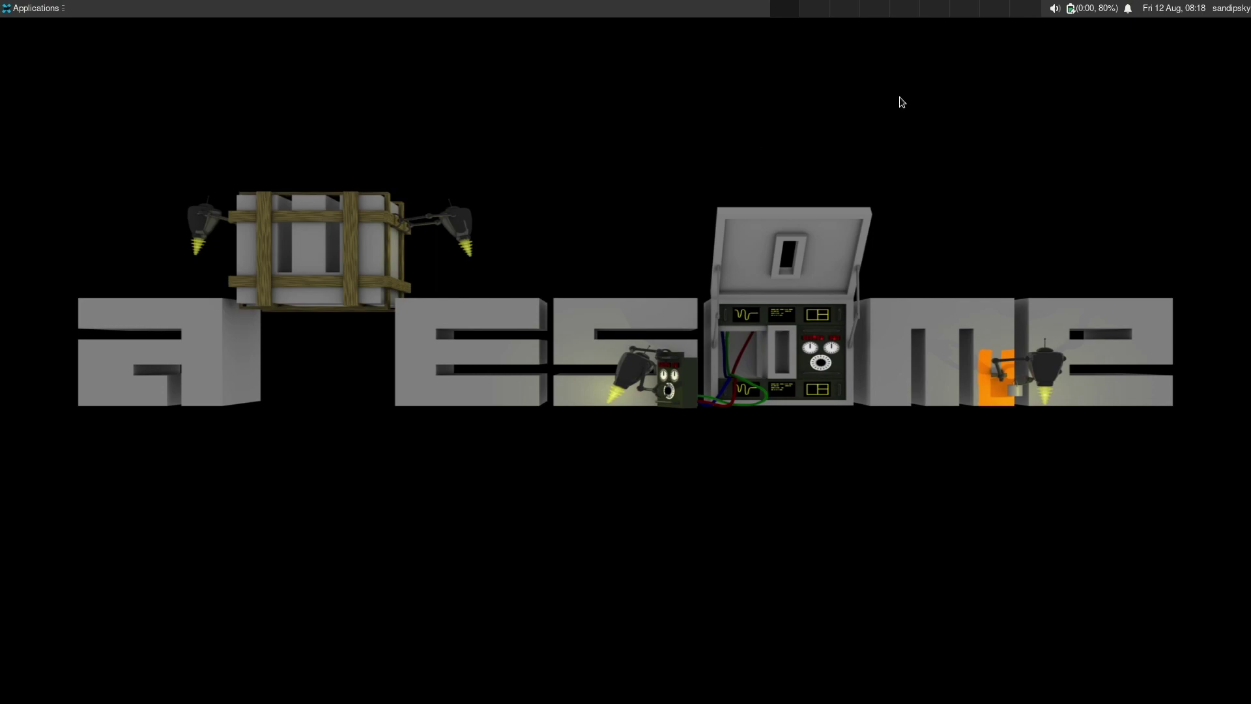
{"action": "right_click", "coordinate": [906, 117]}
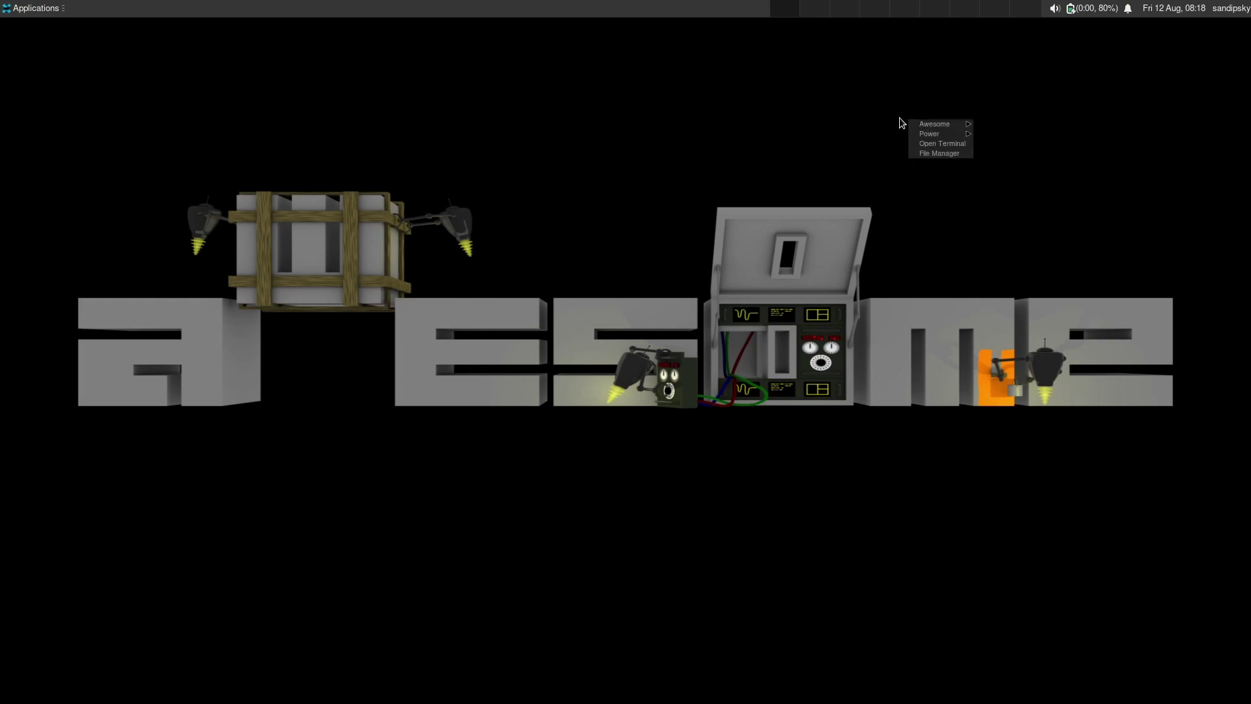
{"action": "right_click", "coordinate": [929, 111]}
{"action": "right_click", "coordinate": [600, 234]}
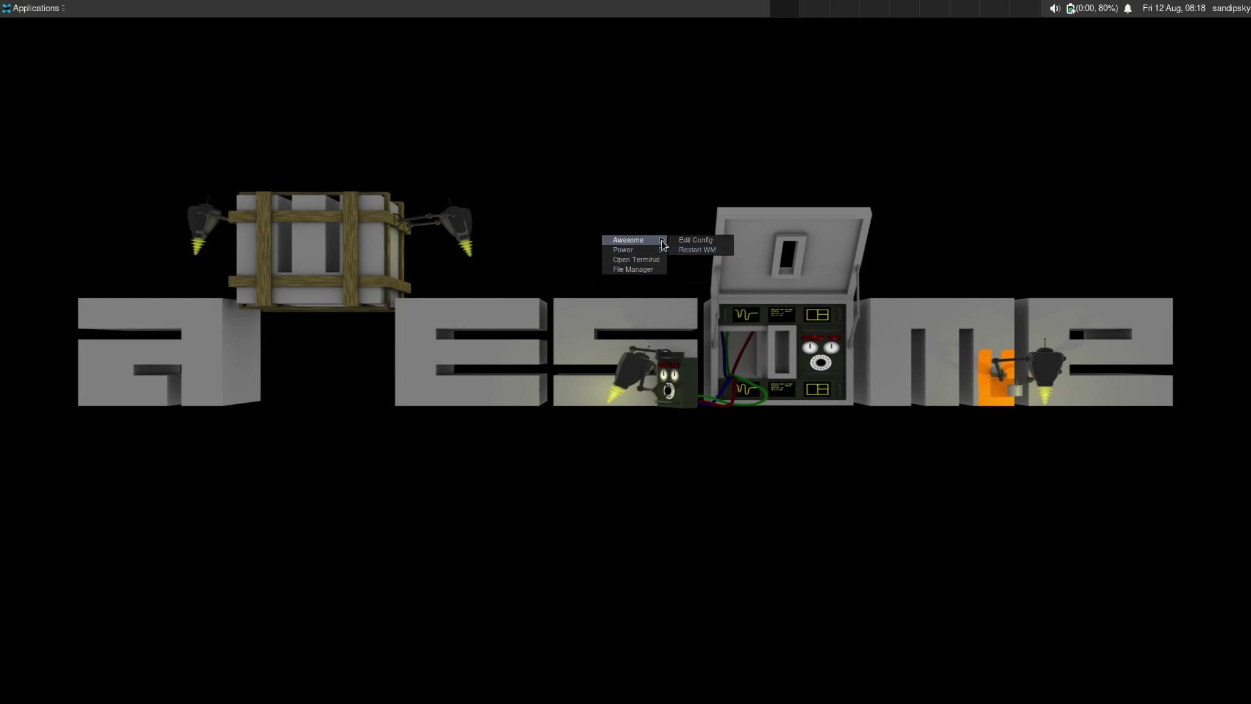
{"action": "left_click", "coordinate": [561, 214]}
Change the workspace switcher's appearance from Miniature View to Buttons.
{"action": "right_click", "coordinate": [805, 9]}
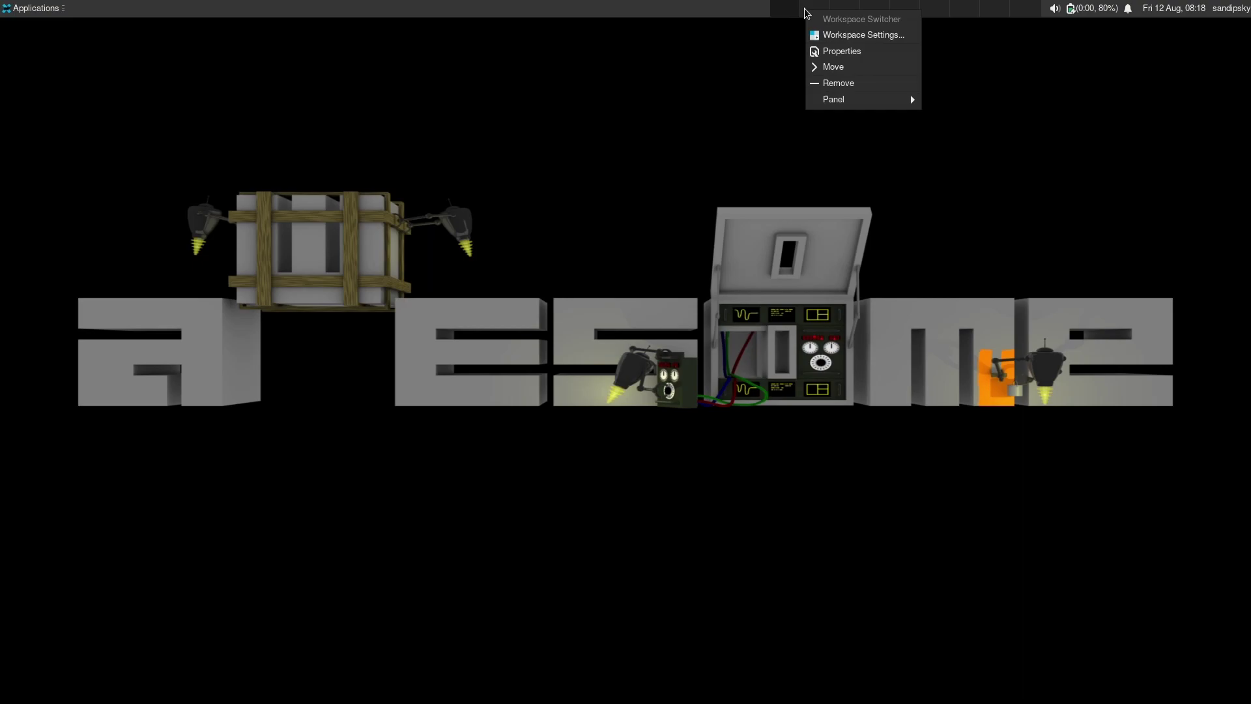
{"action": "left_click", "coordinate": [855, 55]}
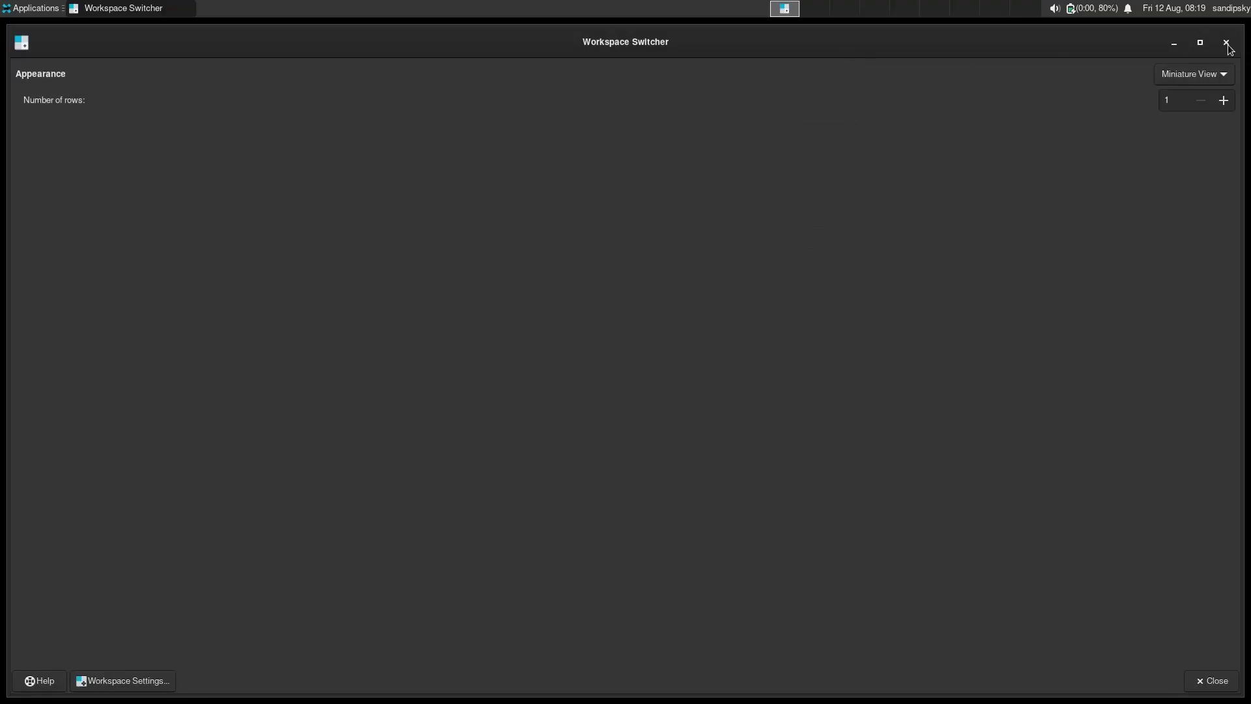
{"action": "left_click", "coordinate": [1218, 73]}
{"action": "left_click", "coordinate": [1200, 56]}
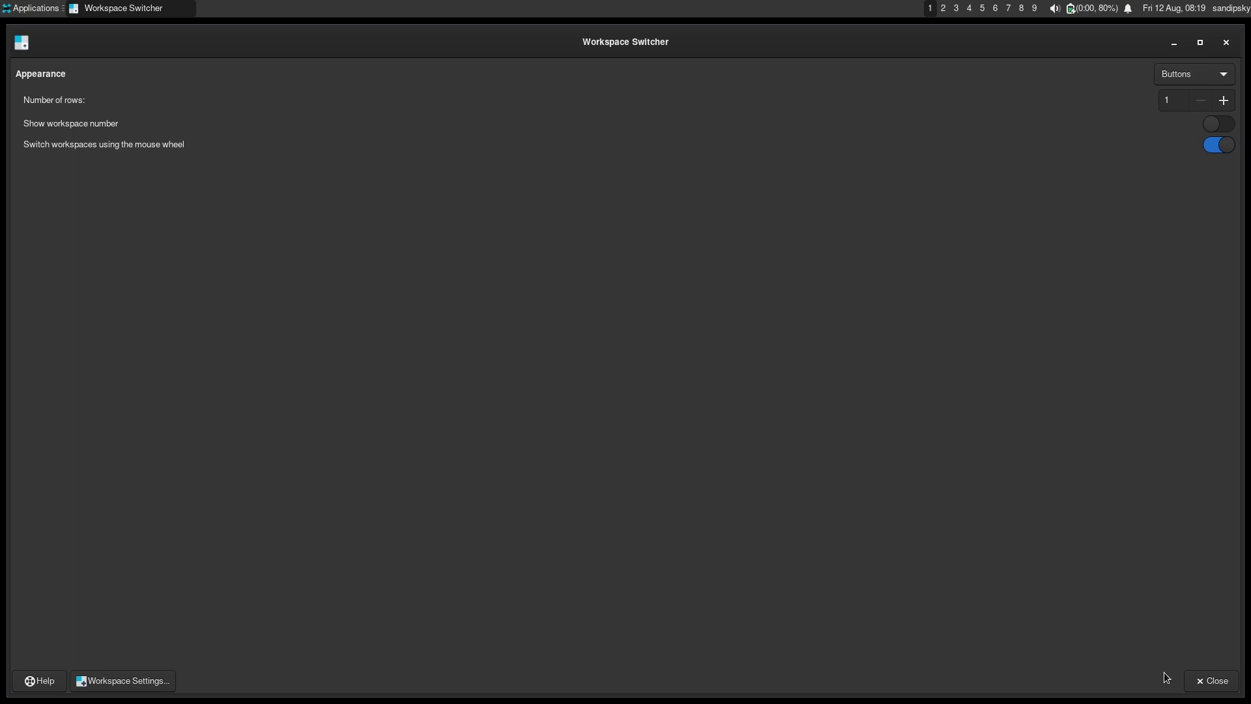
Close the Workspace Switcher settings and remove Window Buttons from the panel in Panel Preferences.
{"action": "left_click", "coordinate": [1202, 679]}
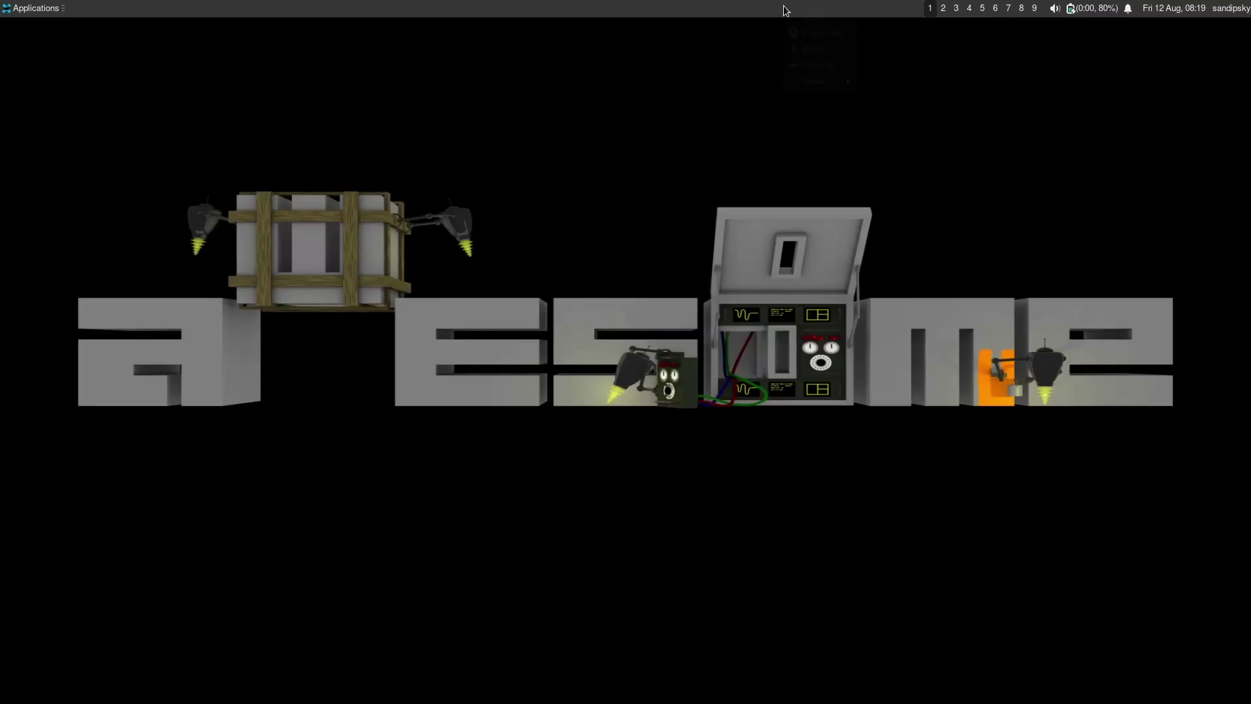
{"action": "mouse_move", "coordinate": [842, 85]}
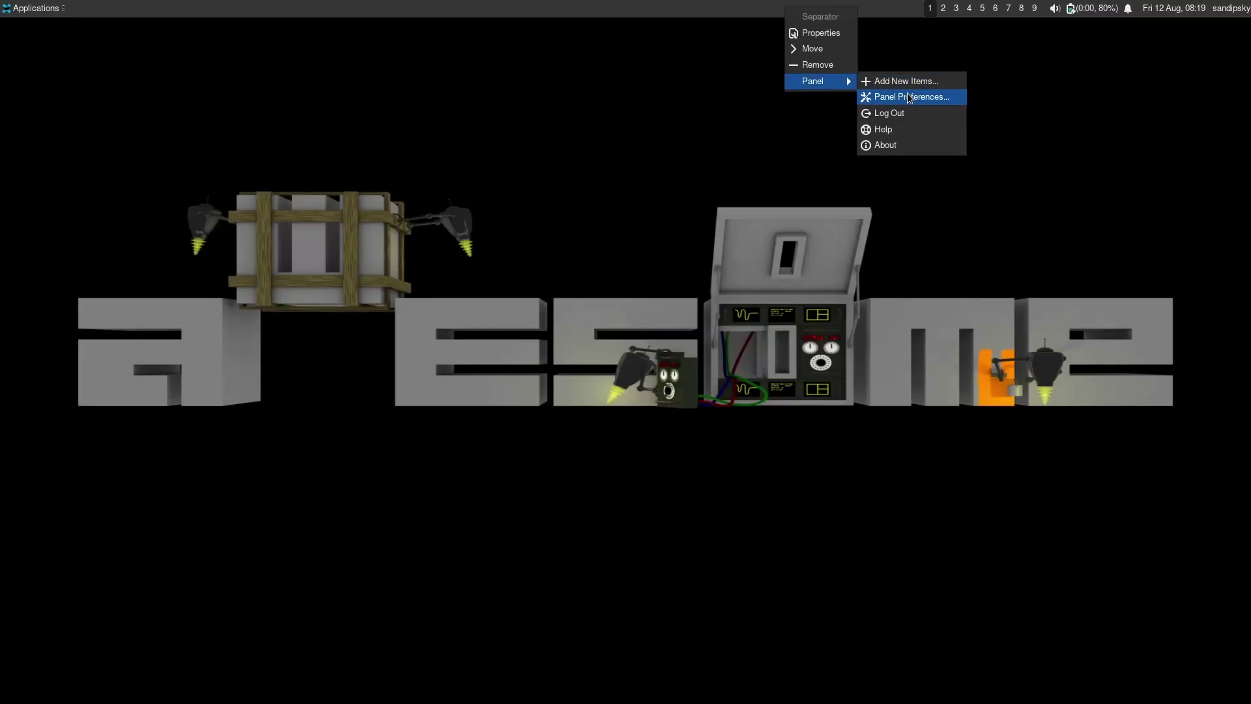
{"action": "left_click", "coordinate": [909, 98]}
{"action": "left_click", "coordinate": [99, 107]}
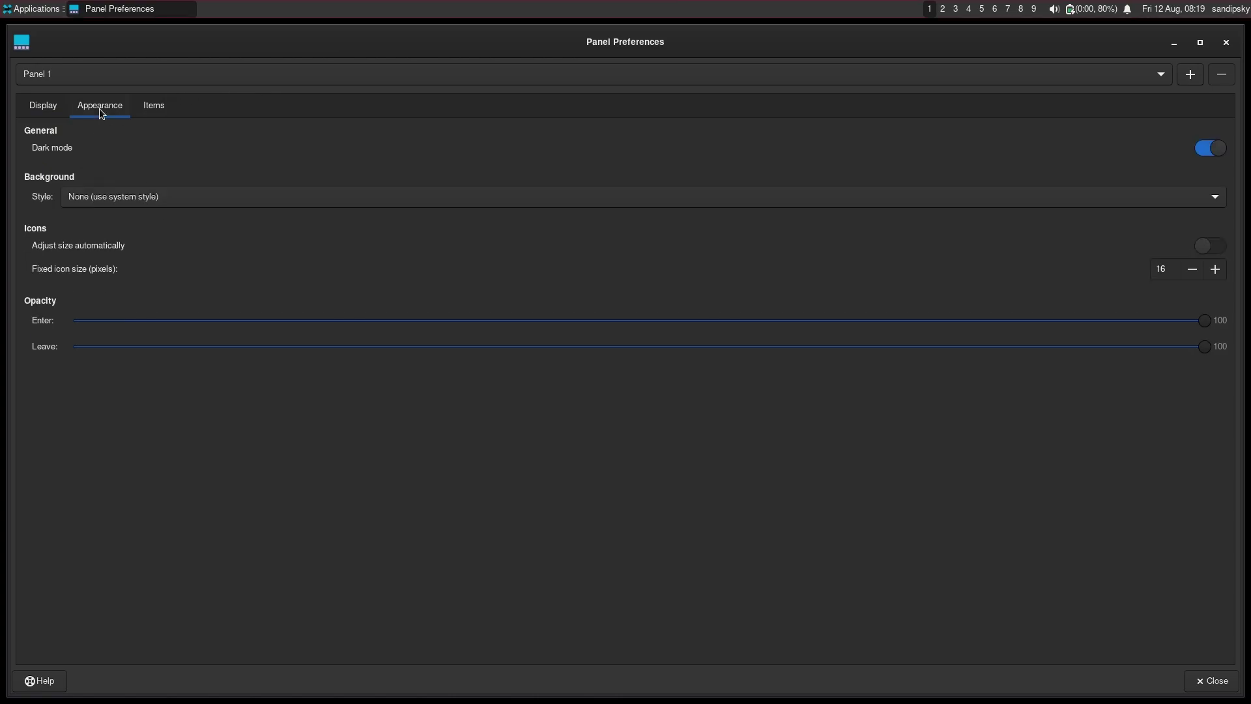
{"action": "left_click", "coordinate": [153, 107]}
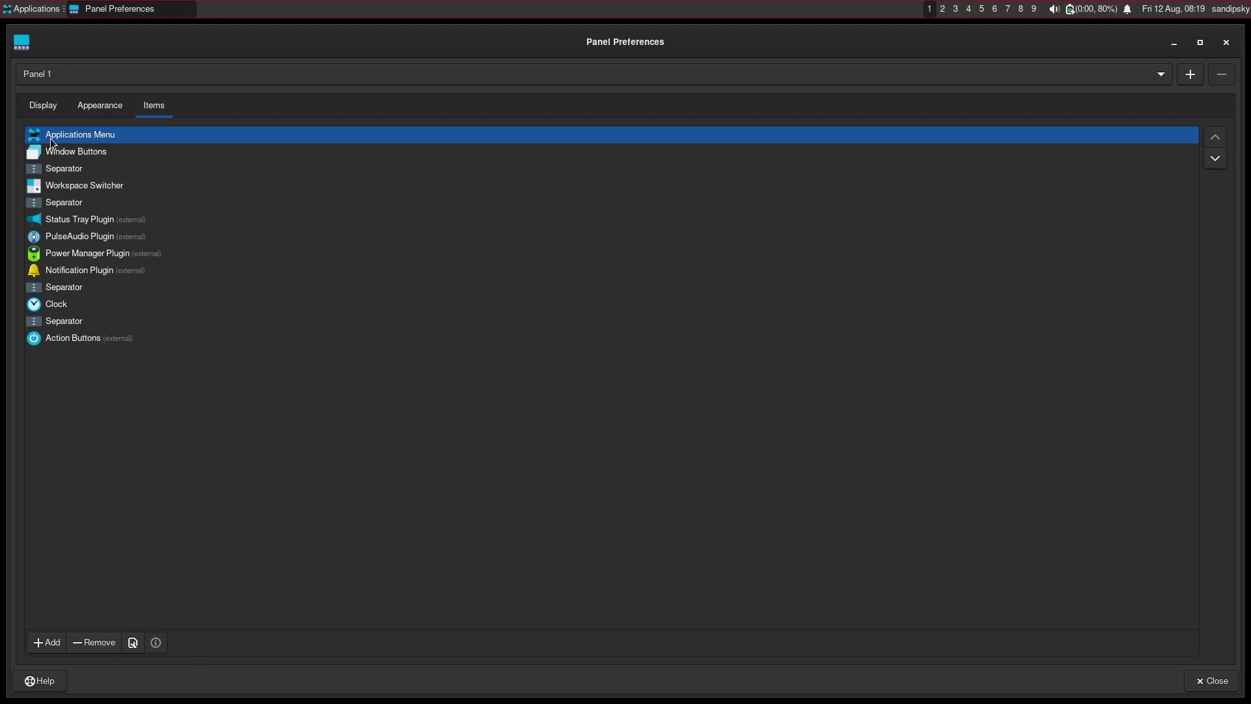
{"action": "left_click", "coordinate": [73, 154]}
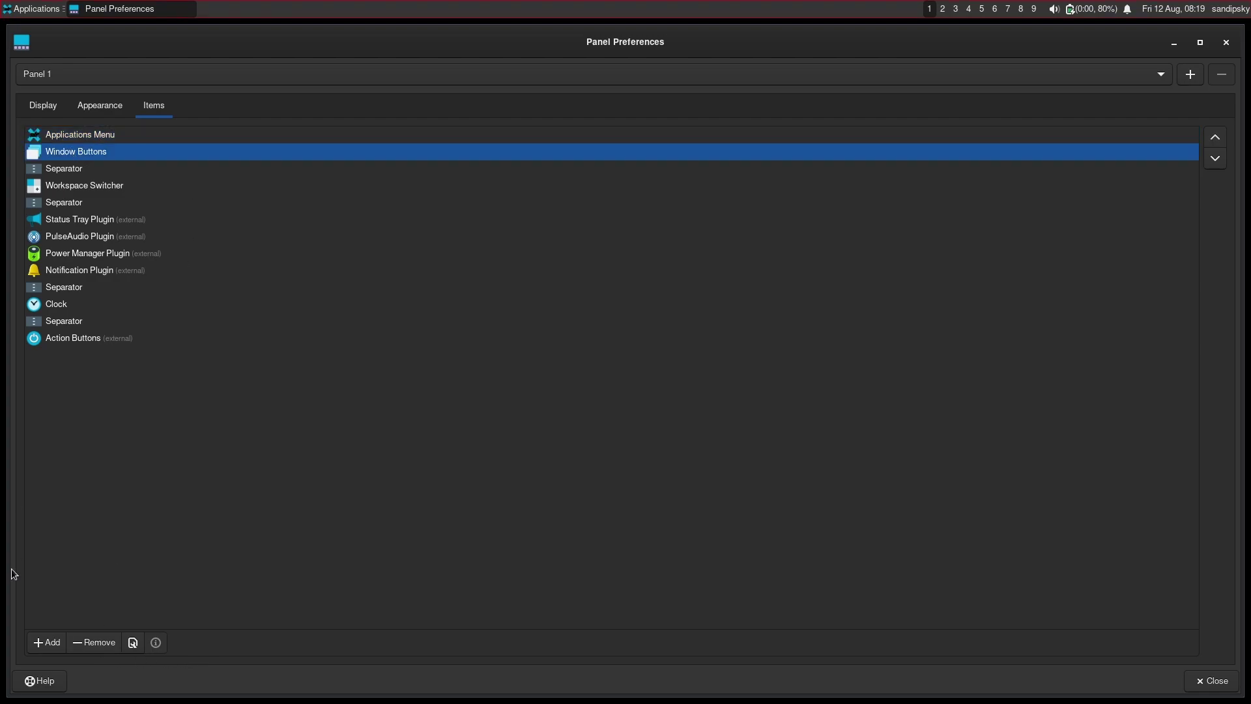
{"action": "left_click", "coordinate": [80, 641]}
{"action": "left_click", "coordinate": [695, 403]}
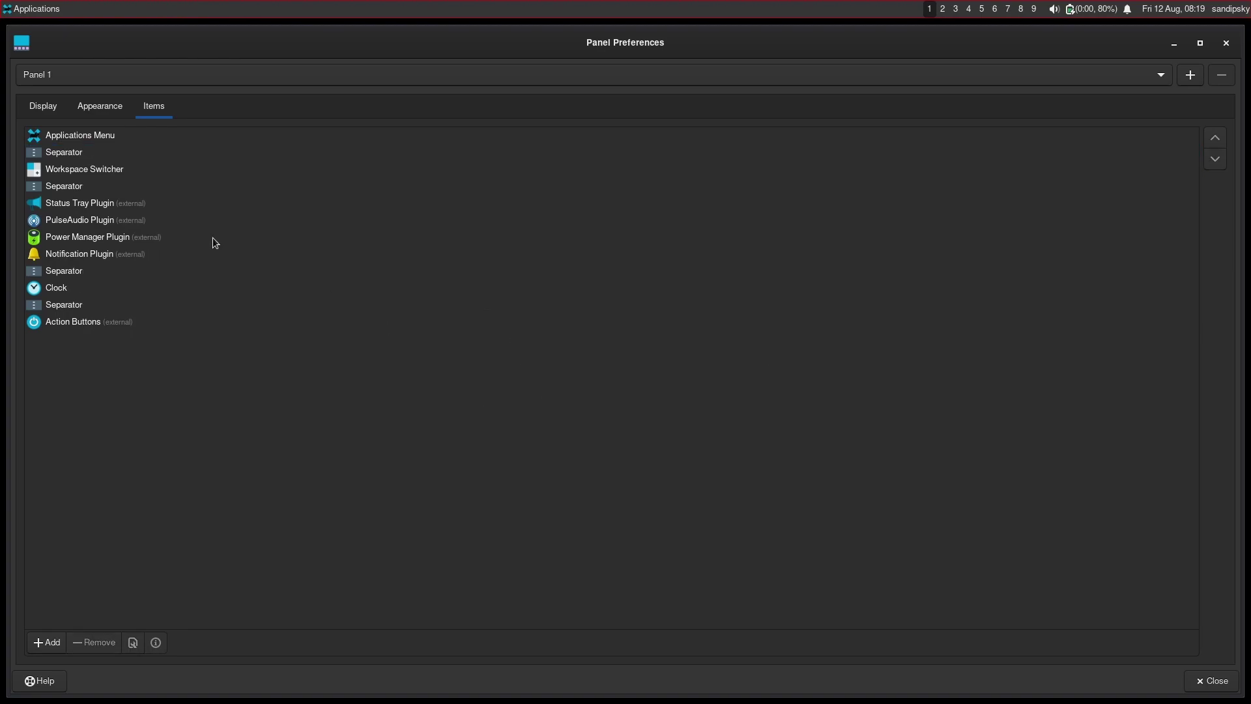
Move Workspace Switcher up one row, then review the remaining panel items.
{"action": "left_click", "coordinate": [114, 172]}
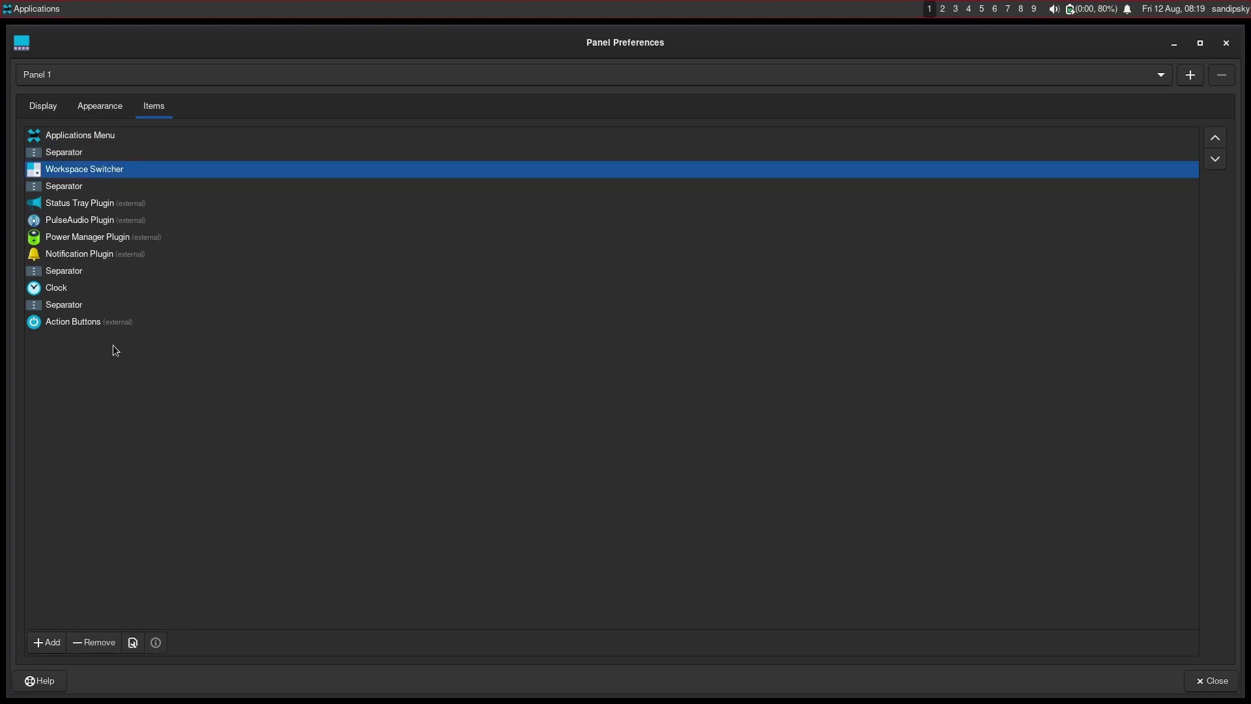
{"action": "left_click", "coordinate": [1216, 139]}
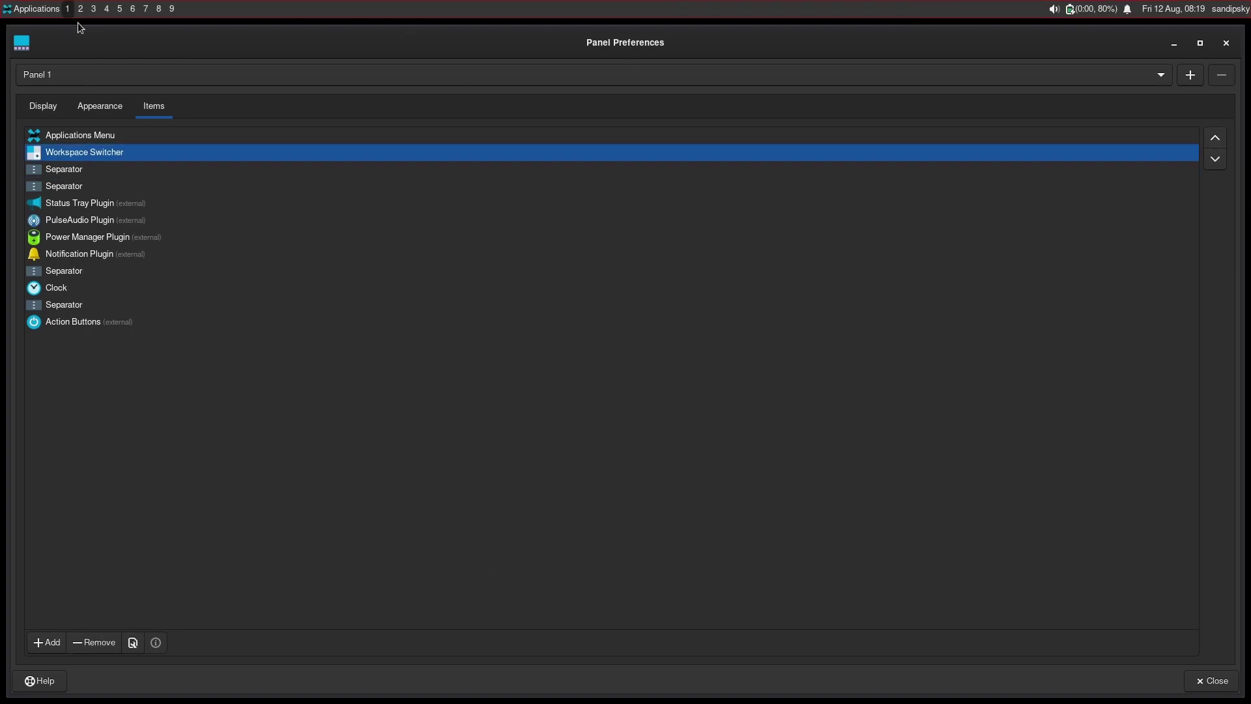
{"action": "left_click", "coordinate": [86, 206]}
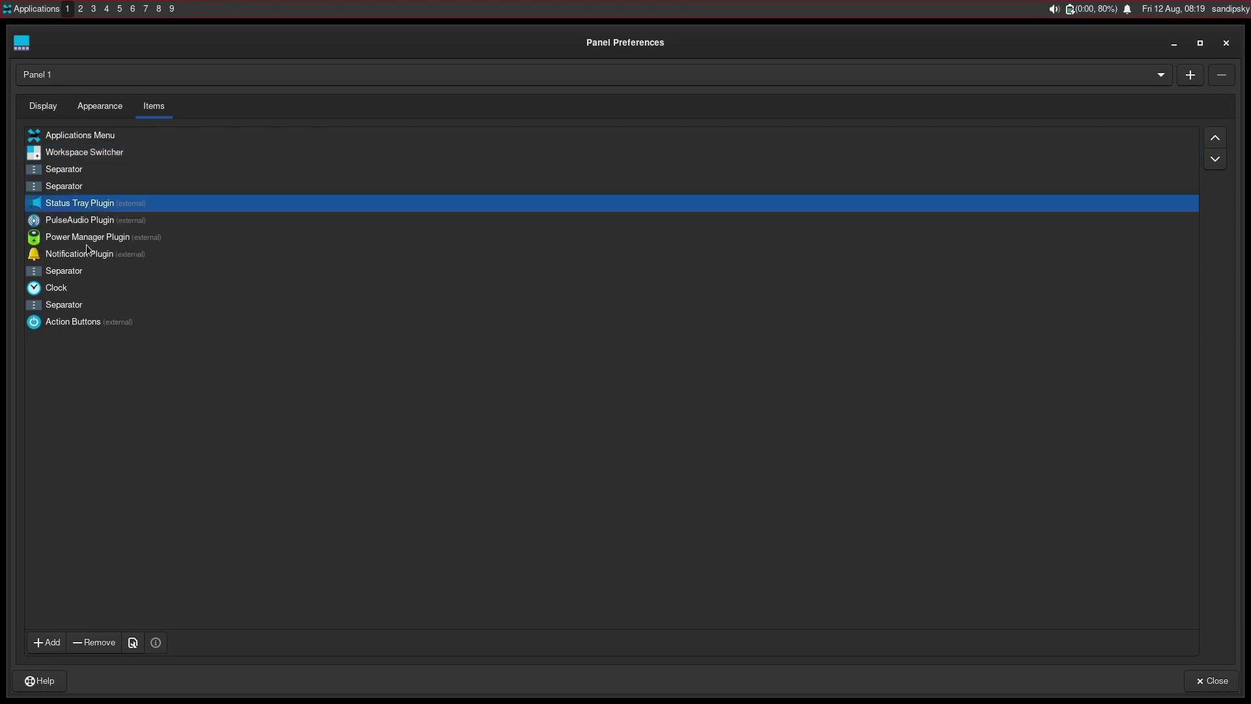
{"action": "left_click", "coordinate": [58, 326]}
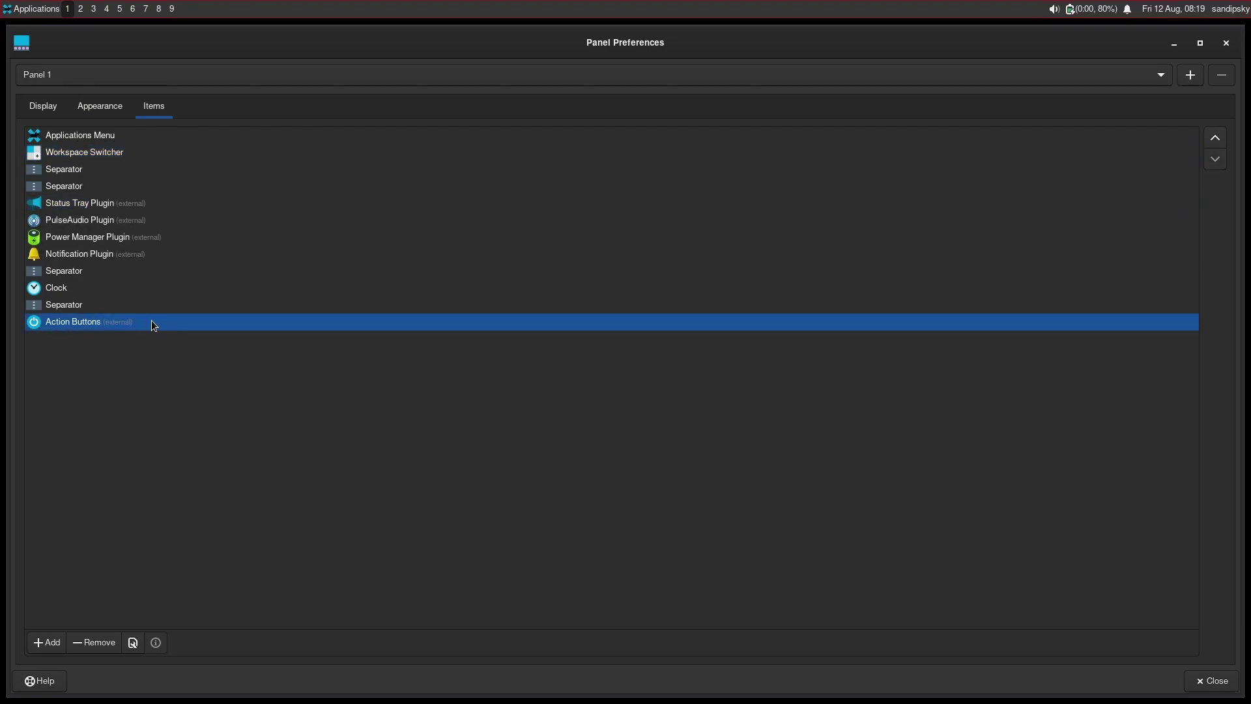
{"action": "left_click", "coordinate": [36, 292]}
{"action": "left_click", "coordinate": [108, 254]}
{"action": "left_click", "coordinate": [116, 239]}
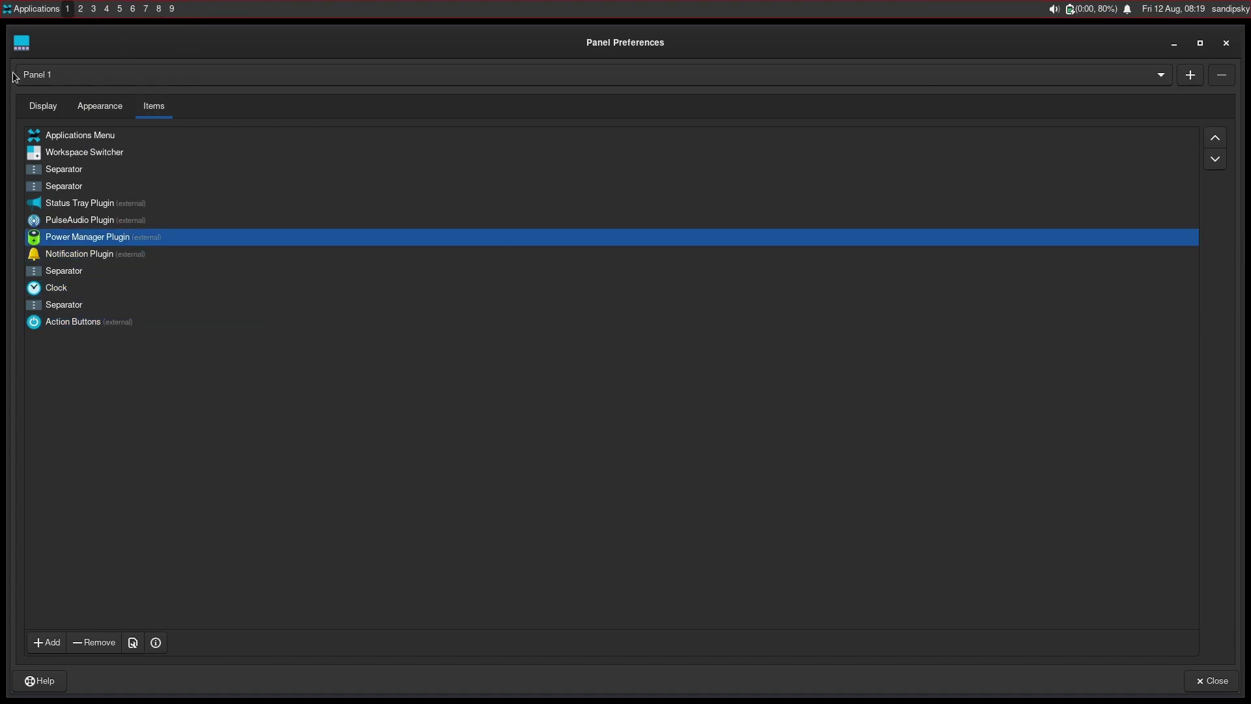
Review the Display, Appearance and Items tabs, then close Panel Preferences.
{"action": "left_click", "coordinate": [61, 114]}
{"action": "left_click", "coordinate": [99, 108]}
{"action": "left_click", "coordinate": [151, 108]}
{"action": "left_click", "coordinate": [40, 109]}
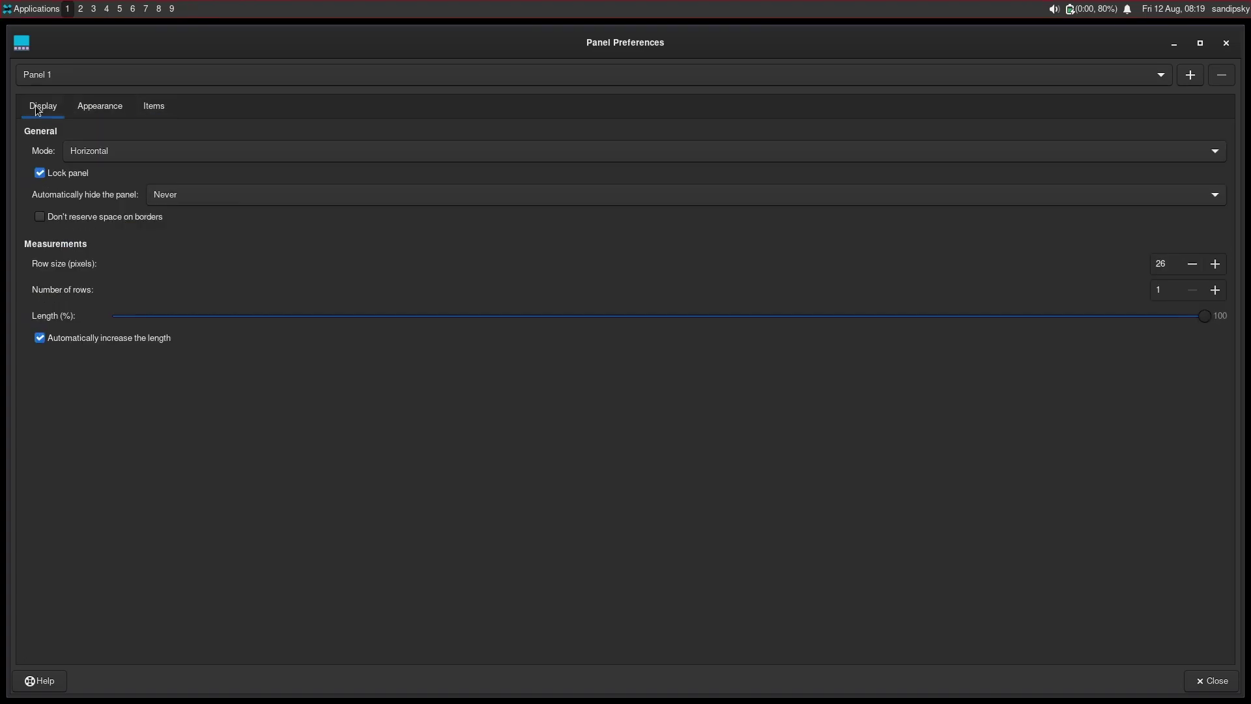
{"action": "left_click", "coordinate": [1212, 680]}
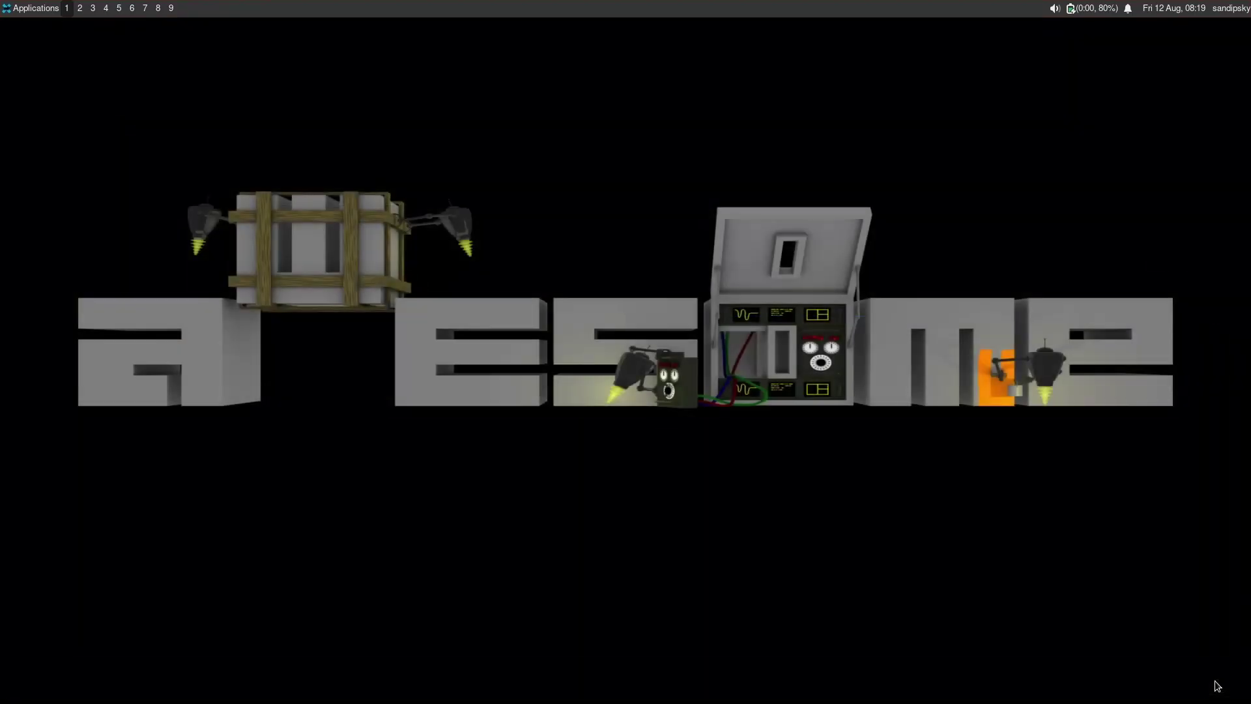
Search the web for 'plata colors' and open the Plata-Colors page on gnome-look.org.
{"action": "left_click", "coordinate": [36, 8]}
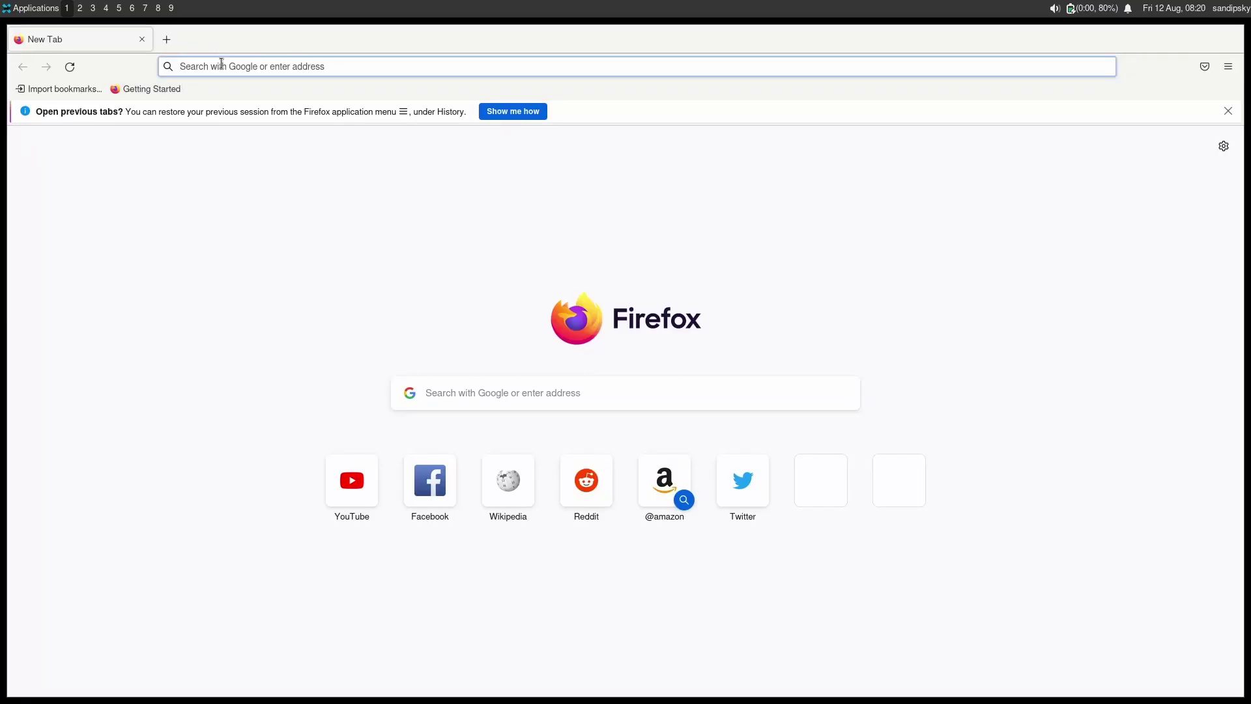
{"action": "left_click", "coordinate": [264, 68]}
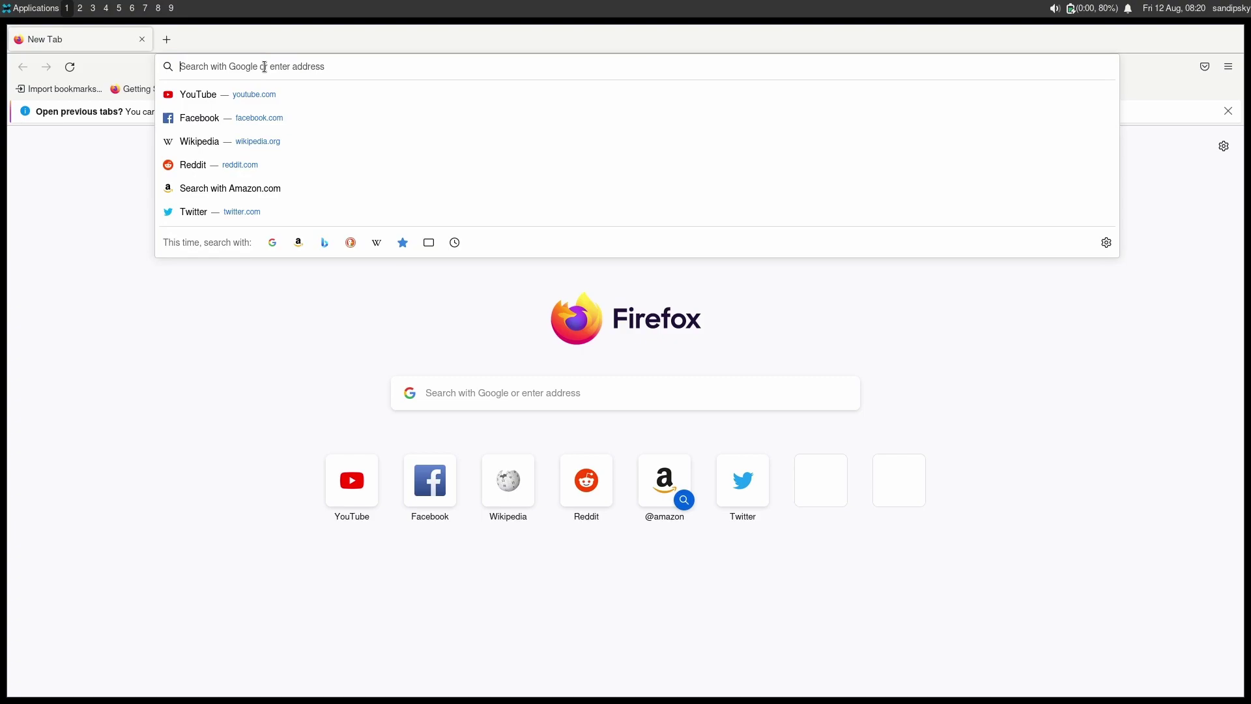
{"action": "type", "text": "pl"}
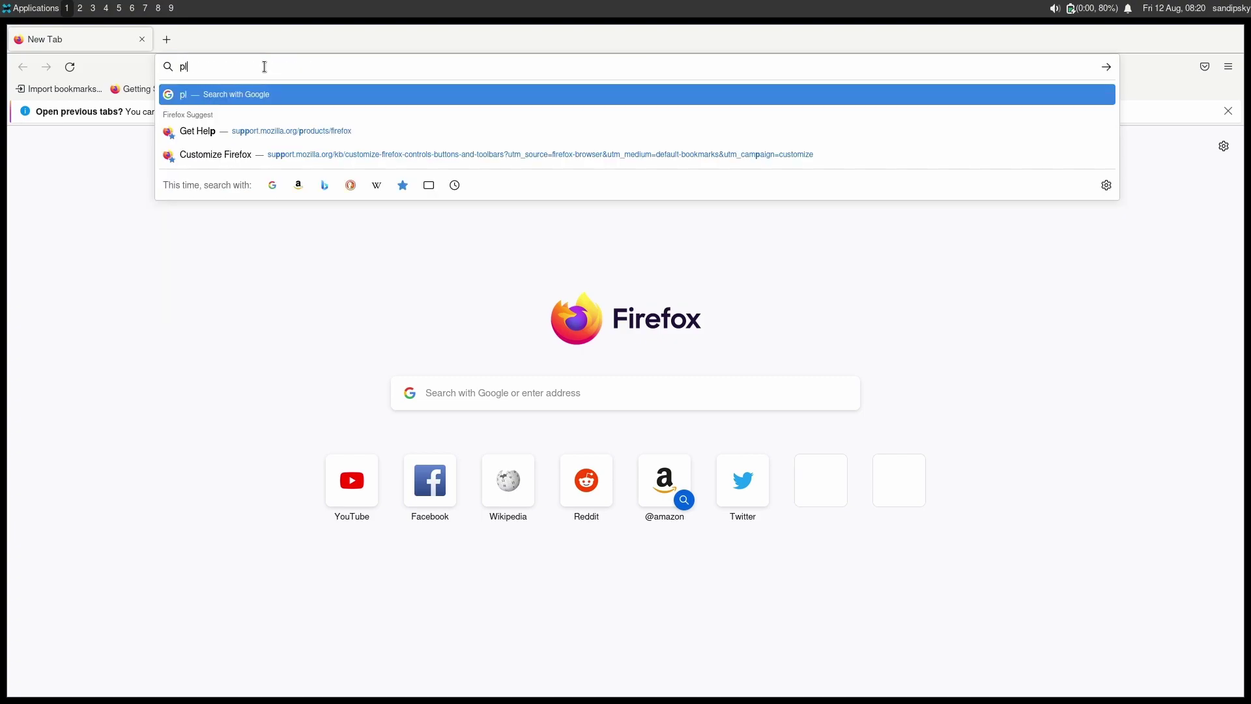
{"action": "type", "text": "ata colors "}
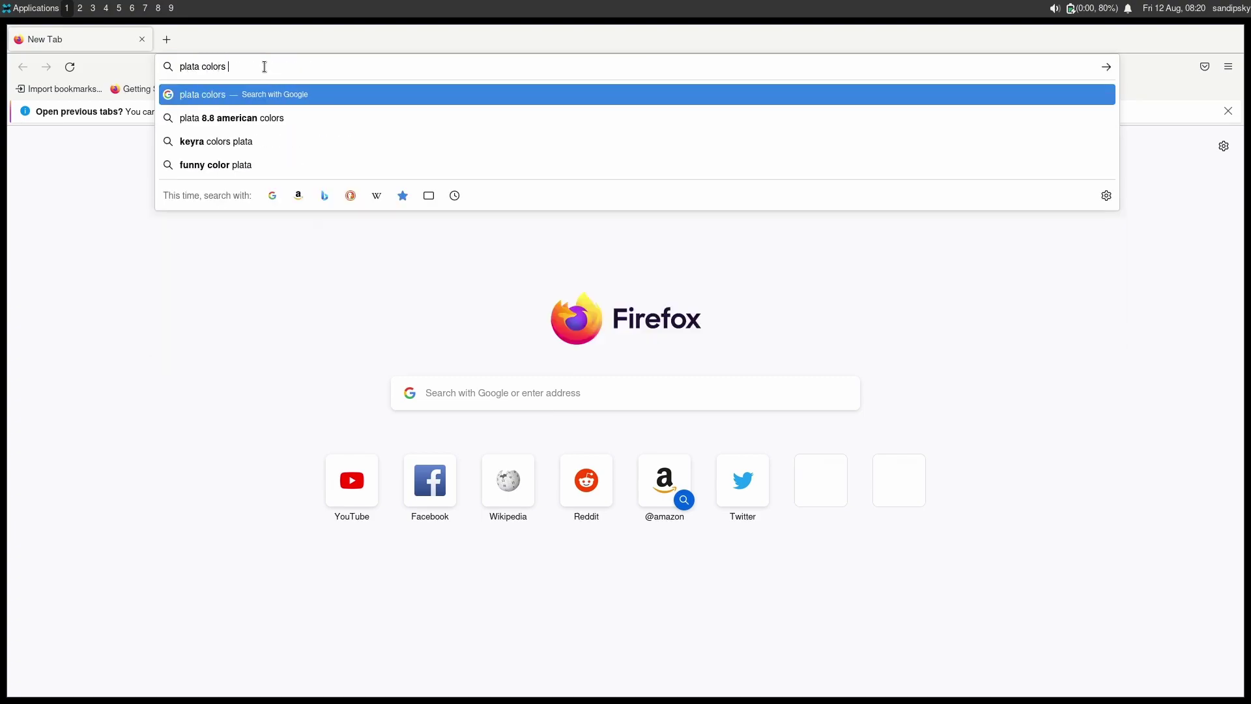
{"action": "type", "text": "d"}
{"action": "key", "text": "BackSpace"}
{"action": "key", "text": "Return"}
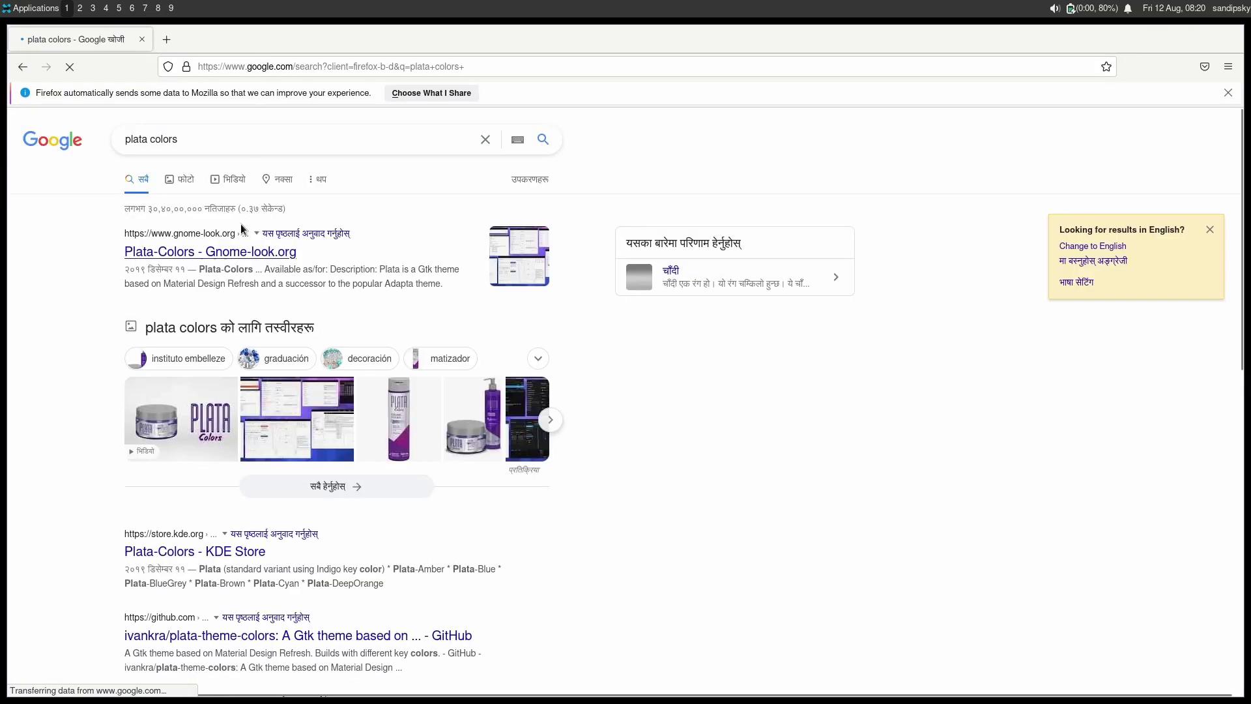
{"action": "left_click", "coordinate": [183, 257]}
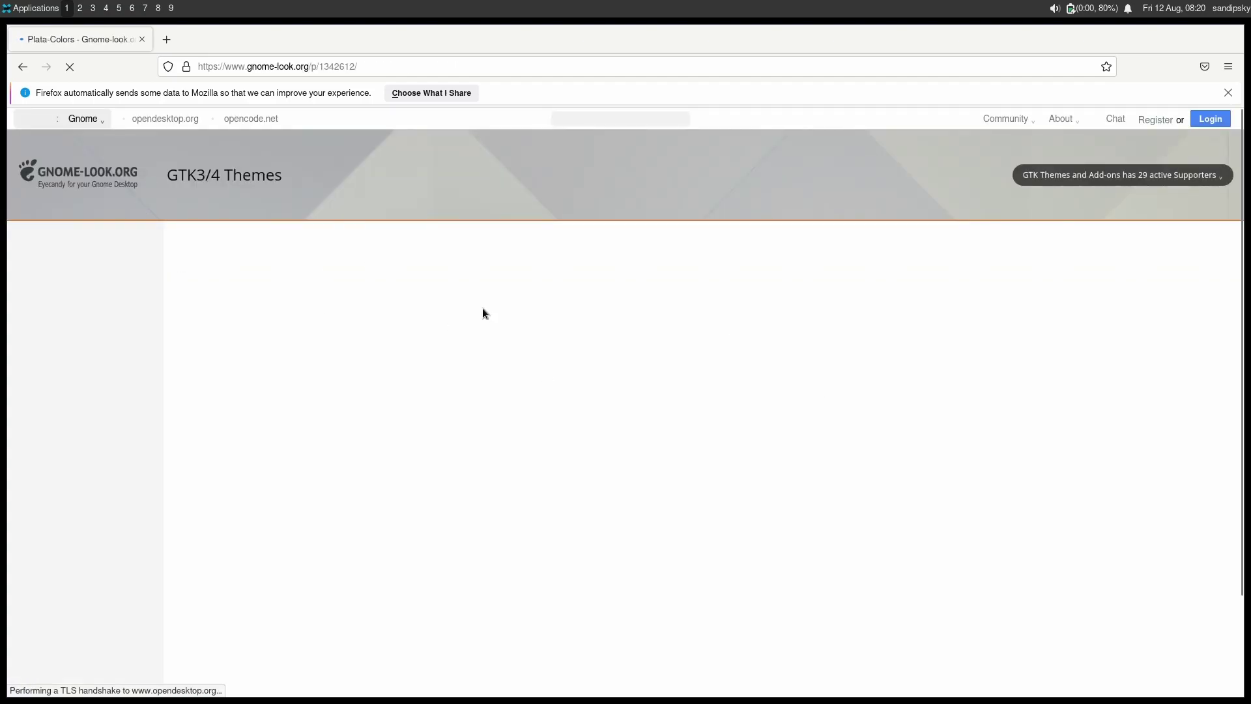
Launch the file manager, download plata-theme-colors-0.9.1.tar.xz (7.67 MB), and open a terminal.
{"action": "left_click", "coordinate": [32, 10]}
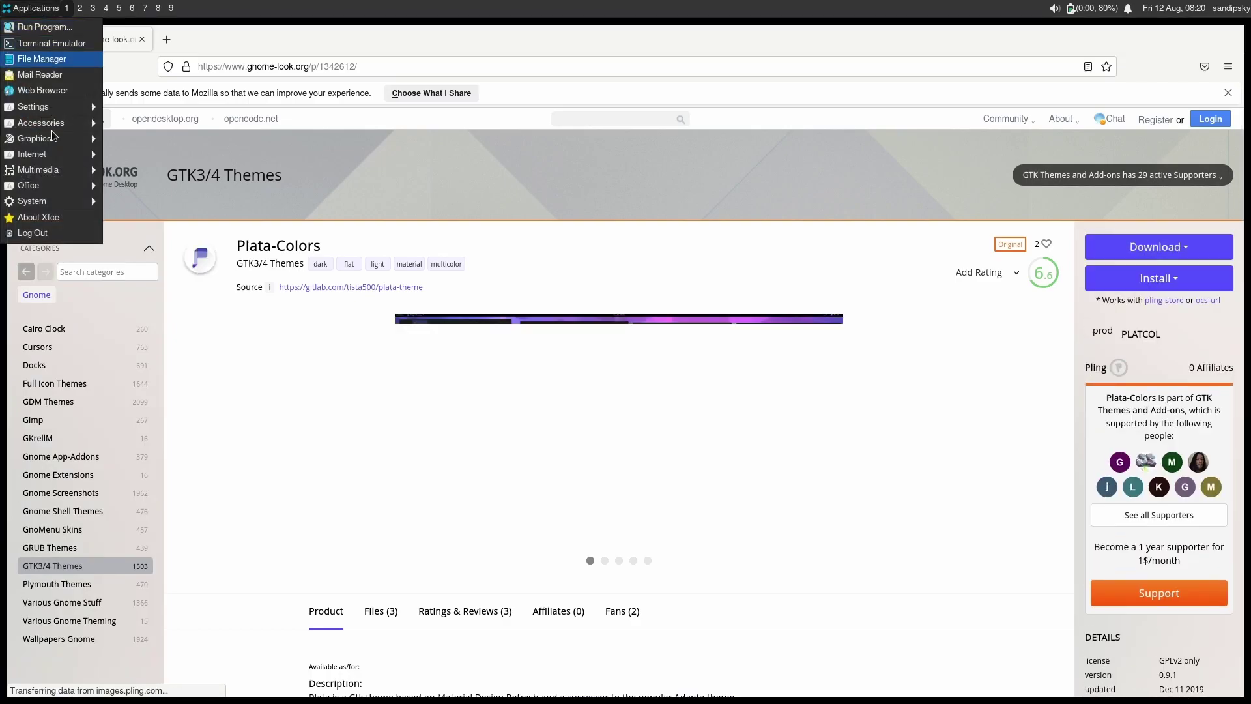
{"action": "left_click", "coordinate": [45, 58]}
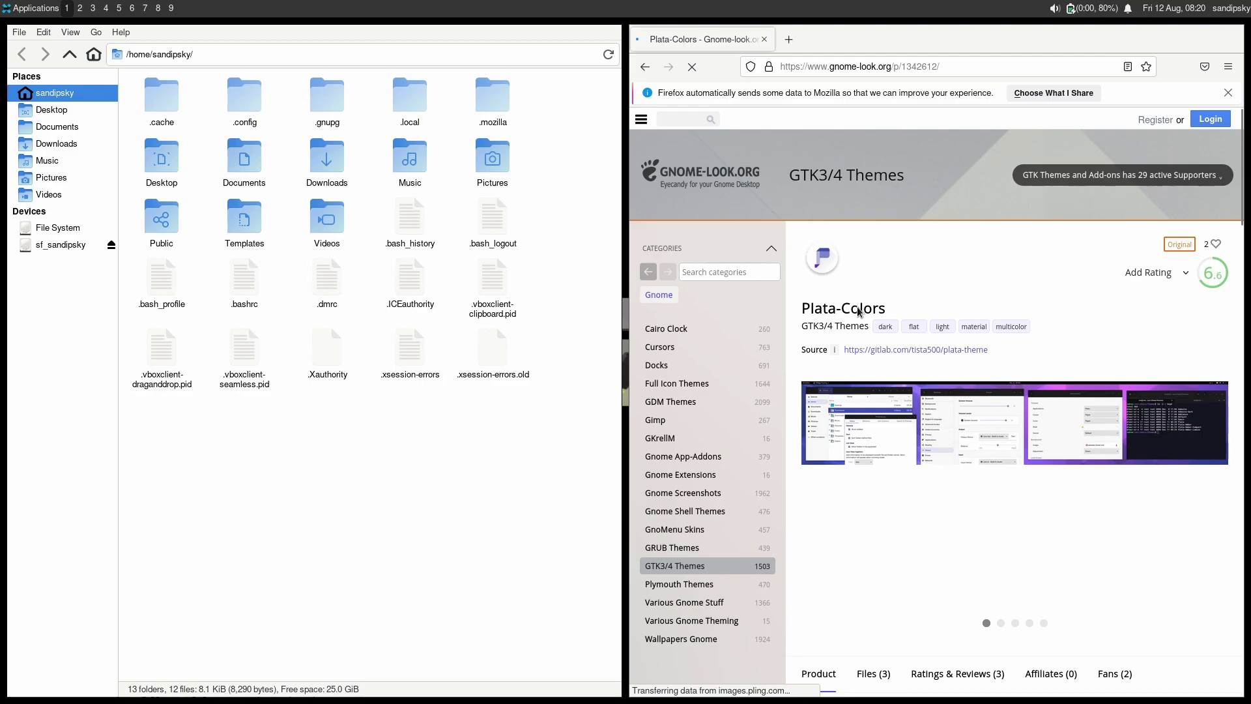
{"action": "scroll", "coordinate": [883, 370], "scroll_direction": "down", "scroll_amount": 5}
{"action": "scroll", "coordinate": [883, 370], "scroll_direction": "up", "scroll_amount": 3}
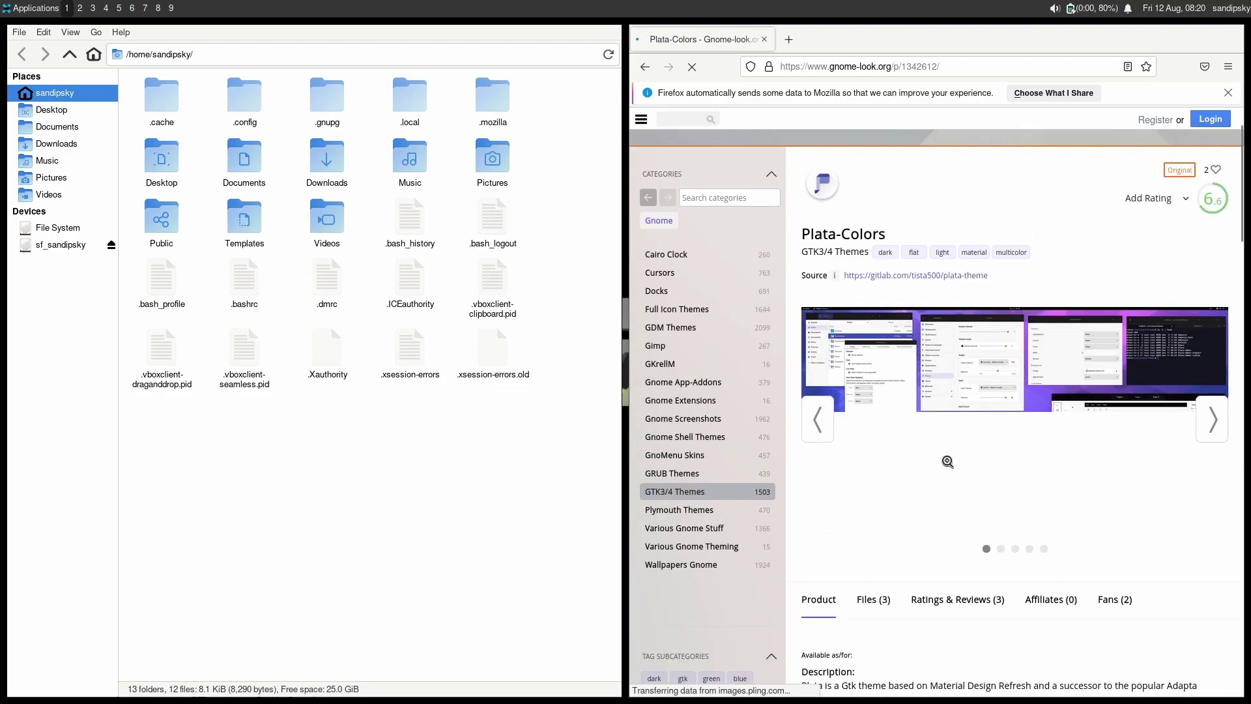
{"action": "scroll", "coordinate": [879, 365], "scroll_direction": "down", "scroll_amount": 4}
{"action": "left_click", "coordinate": [873, 303]}
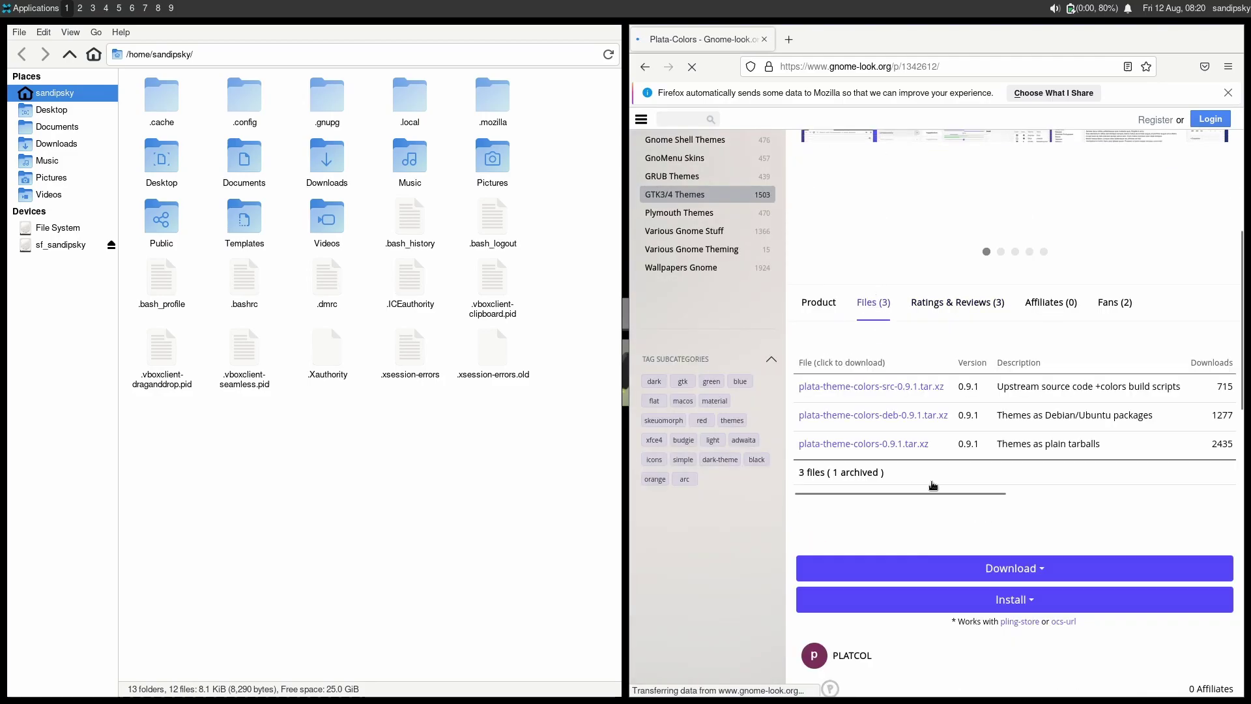
{"action": "left_click", "coordinate": [909, 446]}
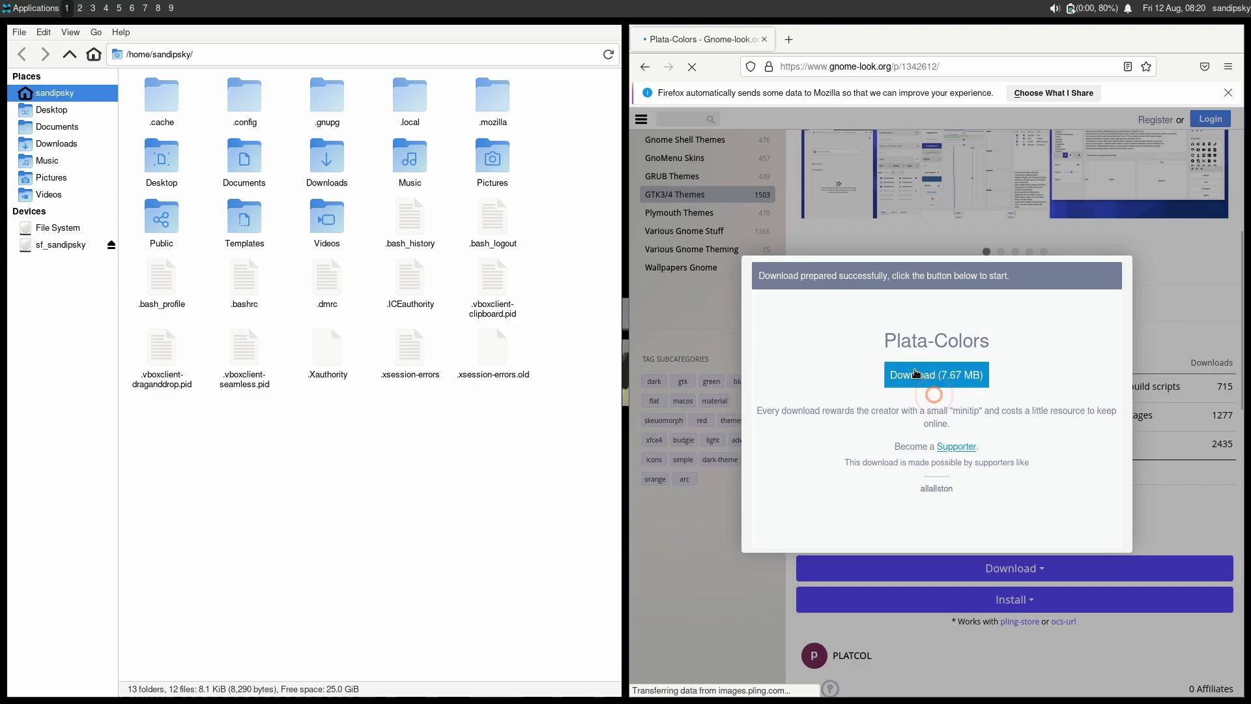
{"action": "left_click", "coordinate": [918, 378]}
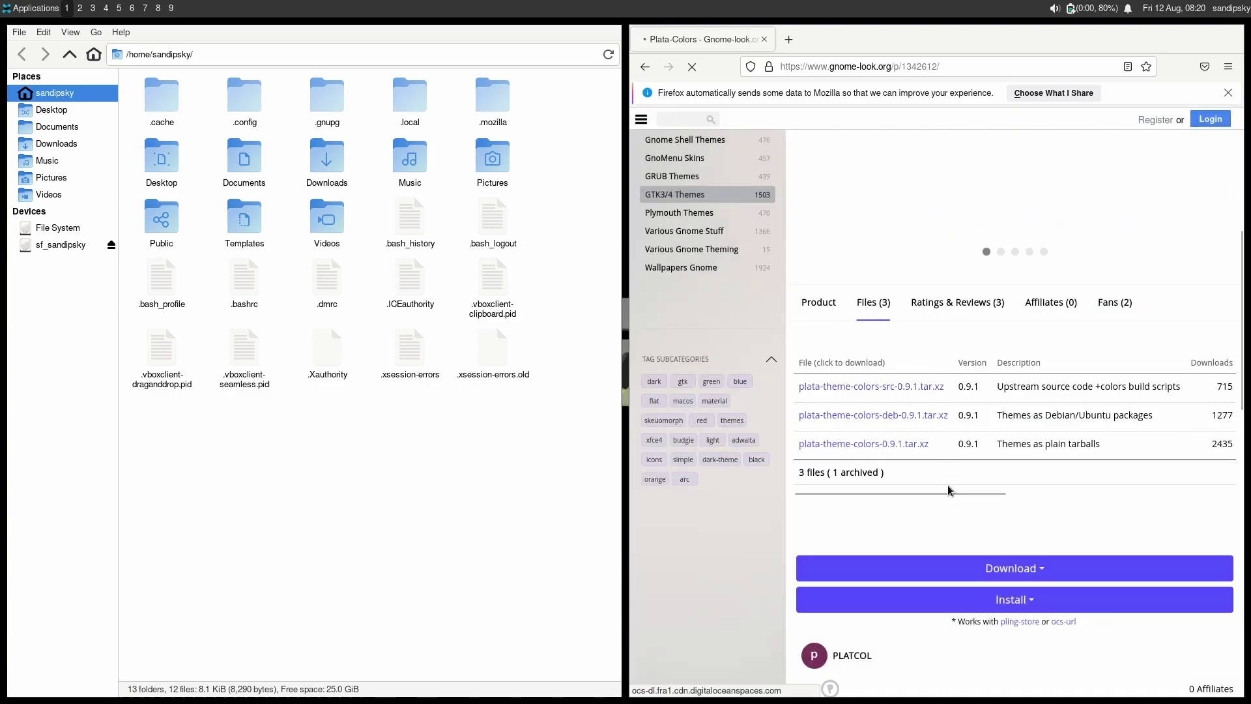
{"action": "key", "text": "super+Return"}
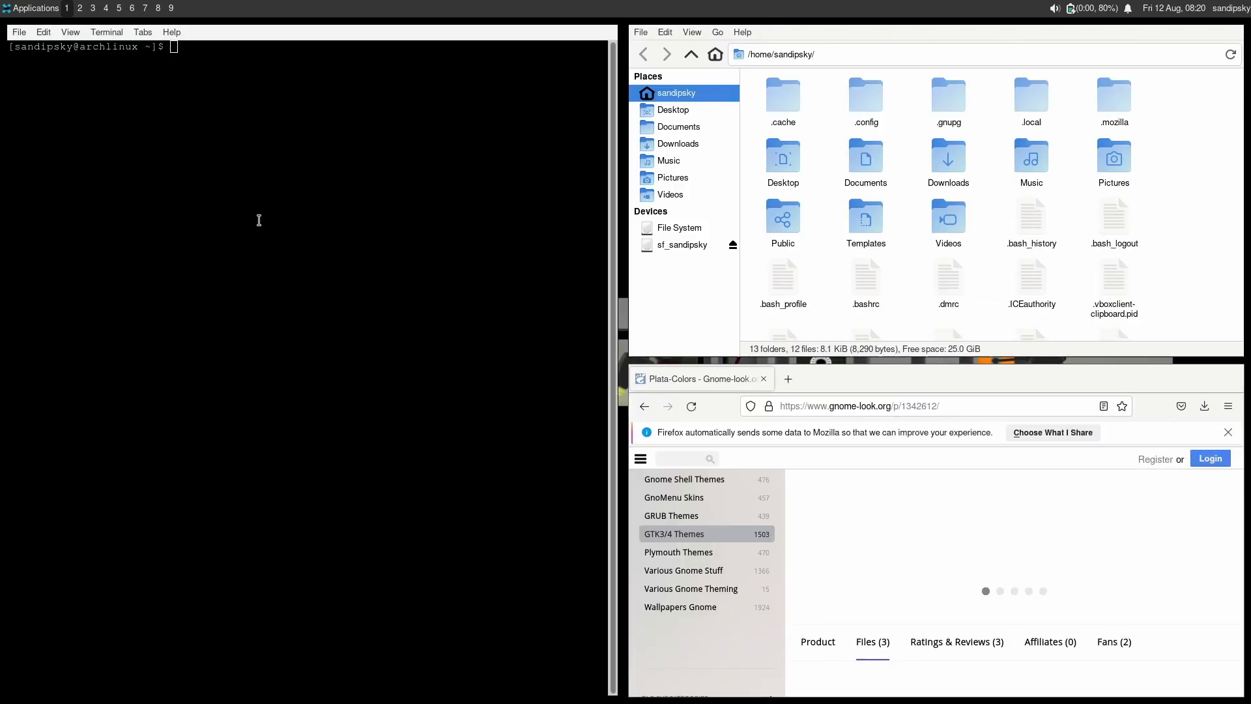
Install ttf-fira-sans and papirus-icon-theme with sudo pacman -S, entering the admin password.
{"action": "type", "text": "su"}
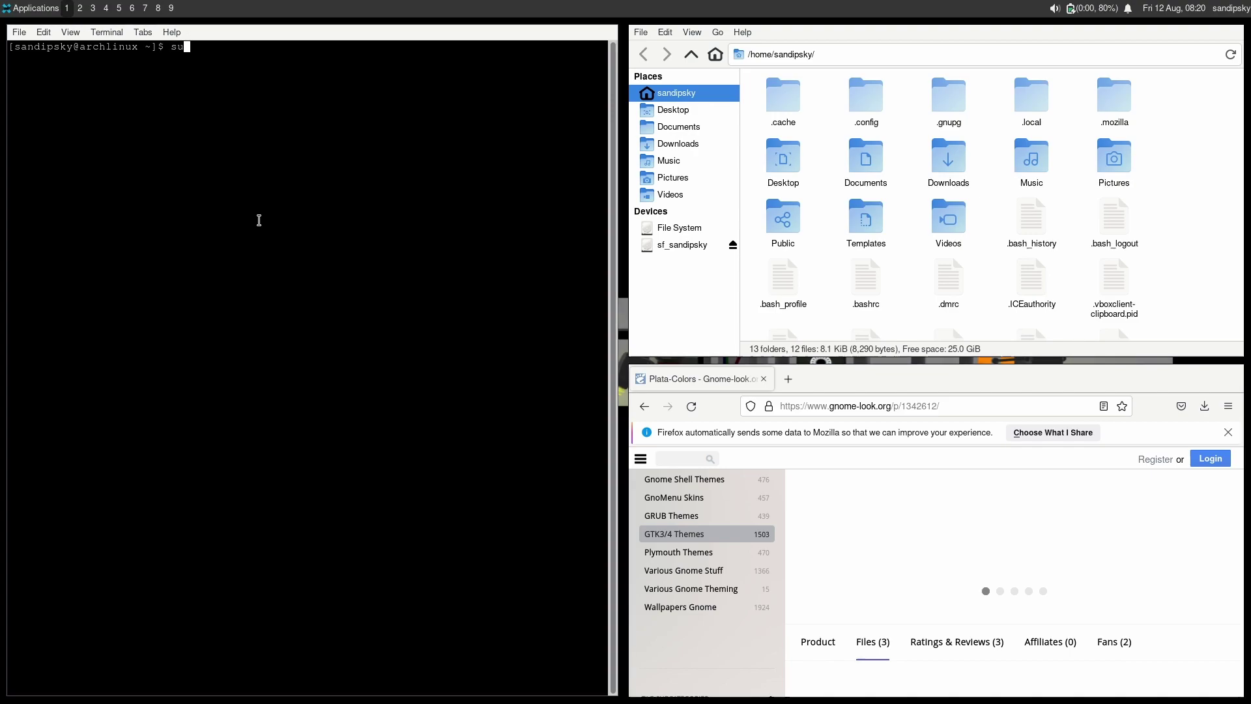
{"action": "type", "text": "do pacman -S ttf"}
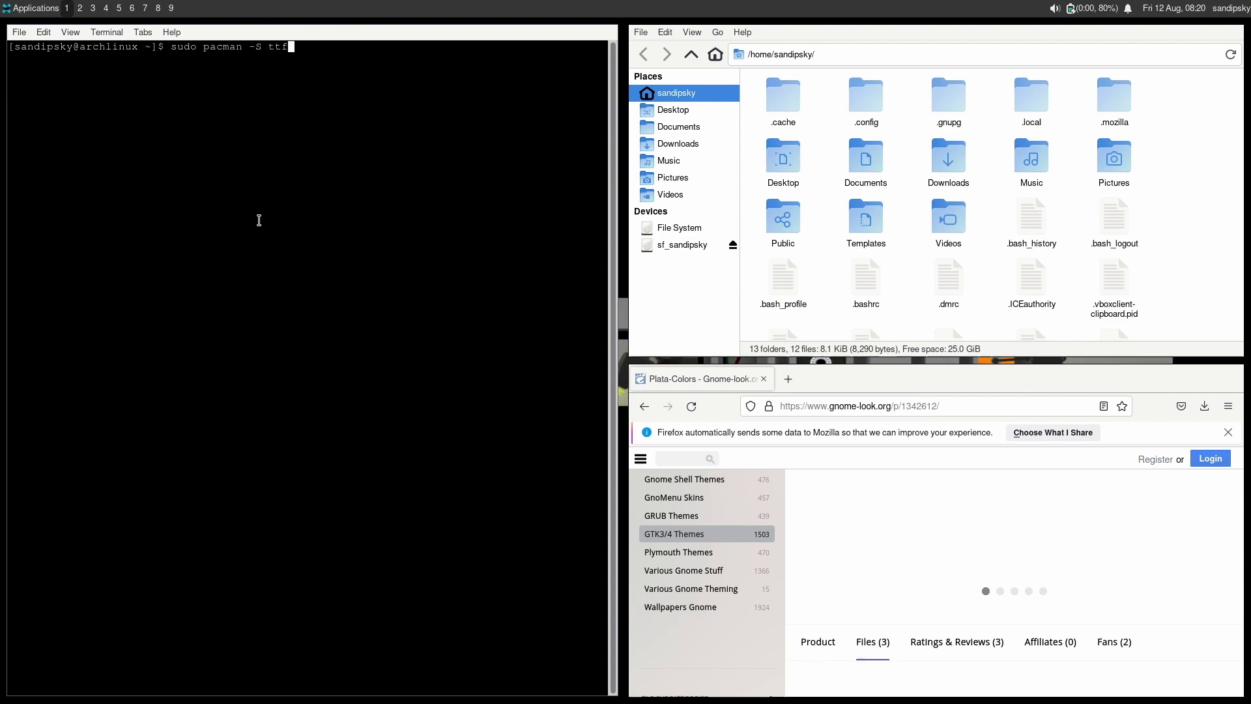
{"action": "type", "text": "-fira"}
{"action": "type", "text": "-sans "}
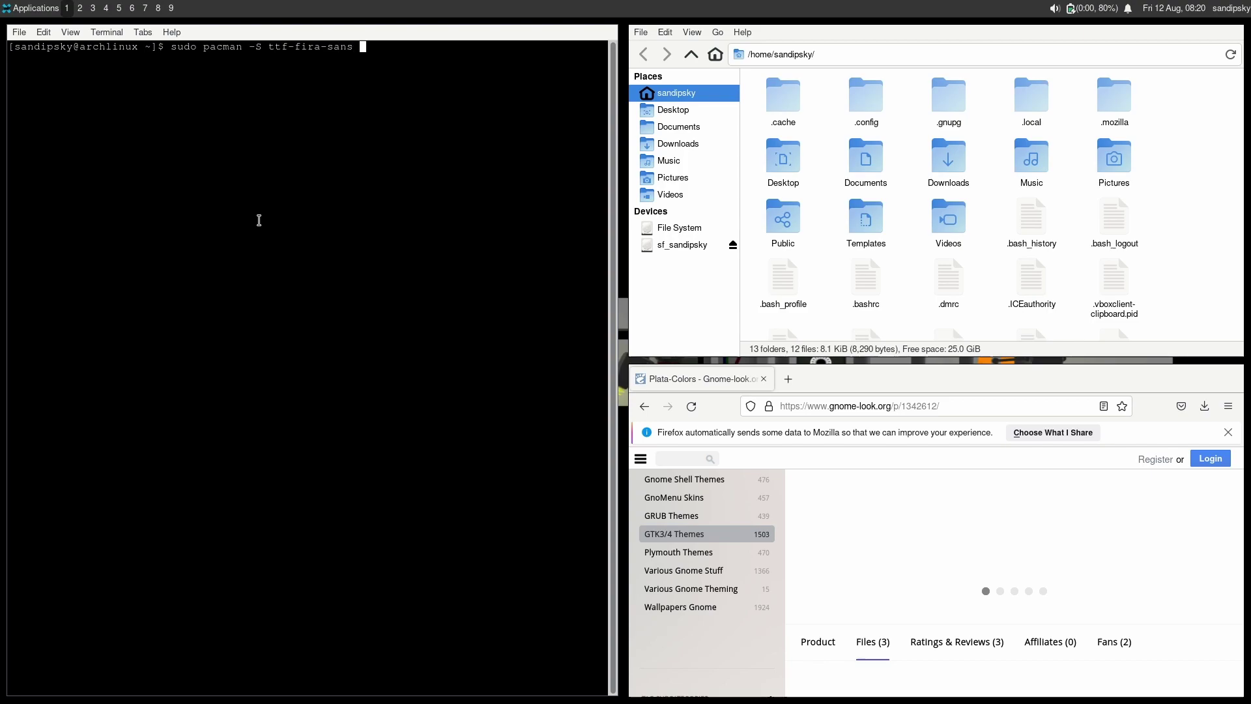
{"action": "type", "text": "papirus-icon-theme"}
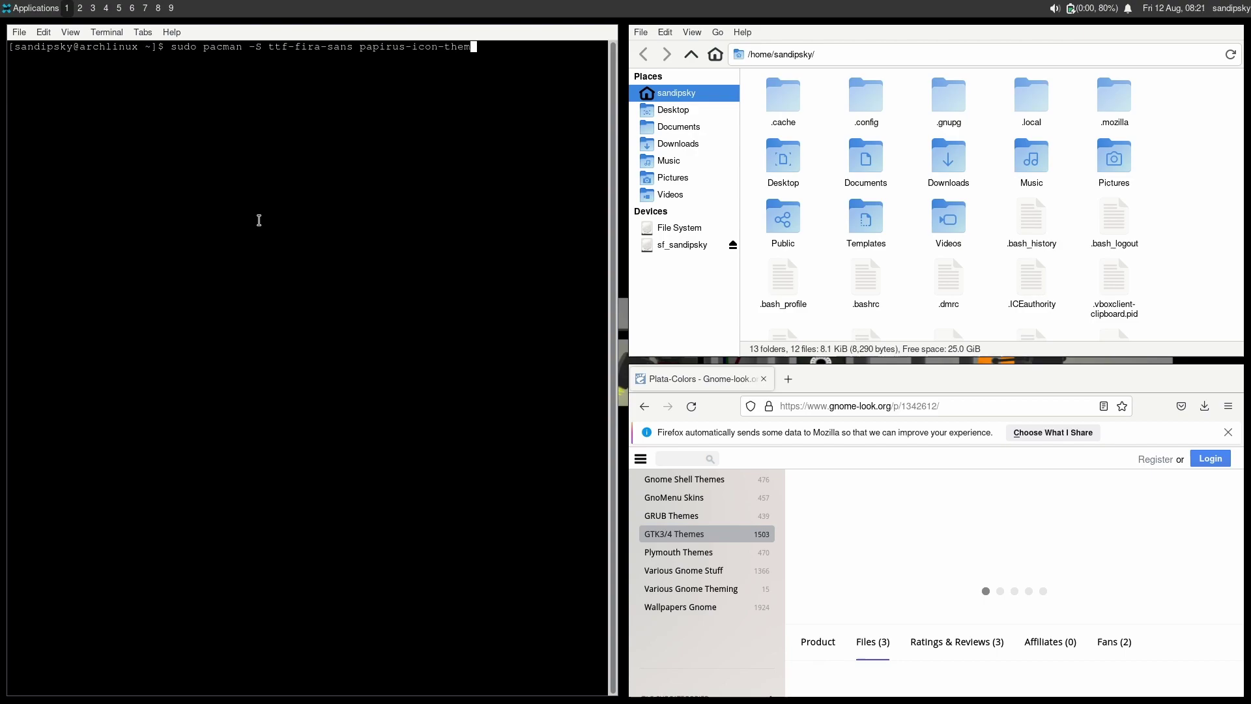
{"action": "key", "text": "Return"}
{"action": "key", "text": "Return"}
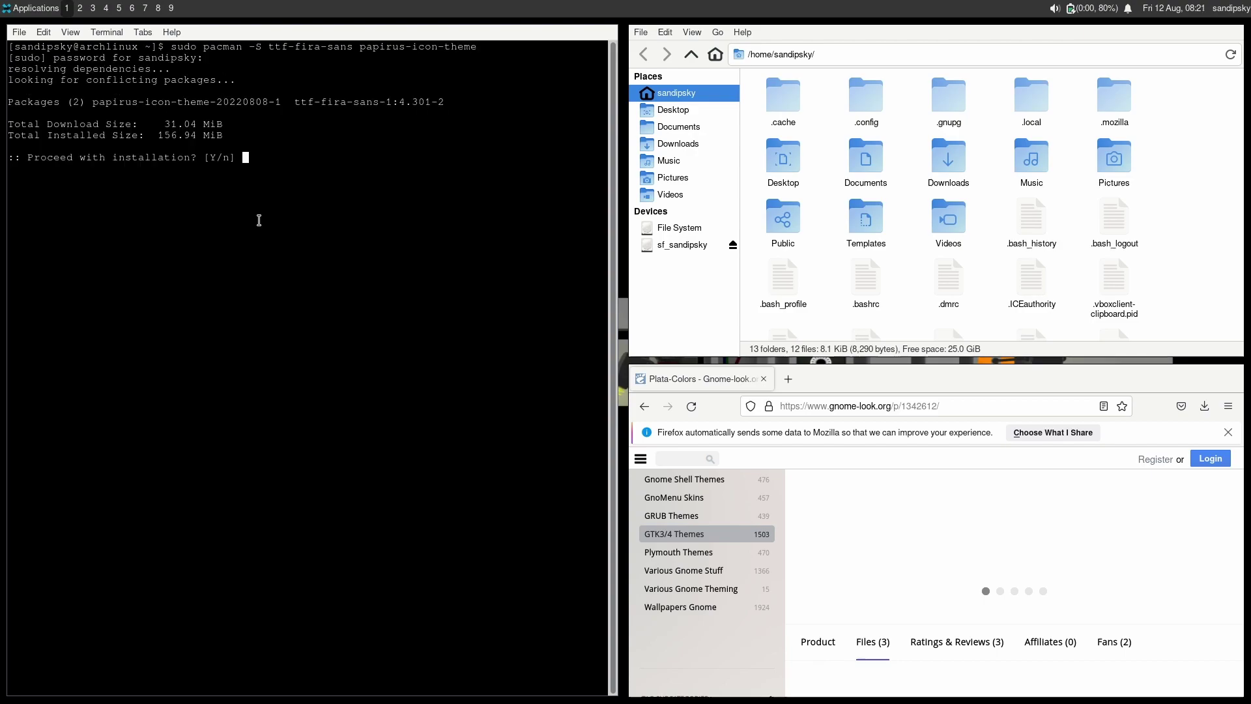
{"action": "key", "text": "Return"}
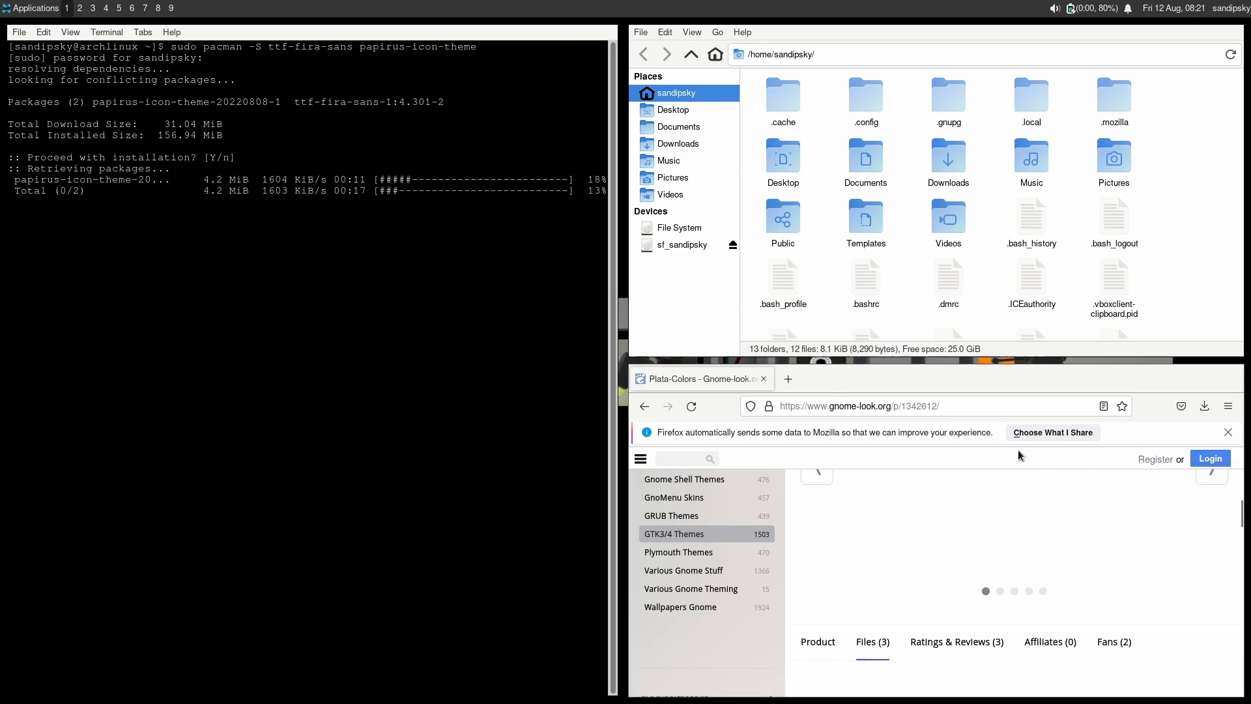
{"action": "scroll", "coordinate": [1018, 451], "scroll_direction": "down", "scroll_amount": 3}
Check the Plata tarball in Downloads, then install file-roller with sudo pacman -S.
{"action": "left_click", "coordinate": [1212, 409]}
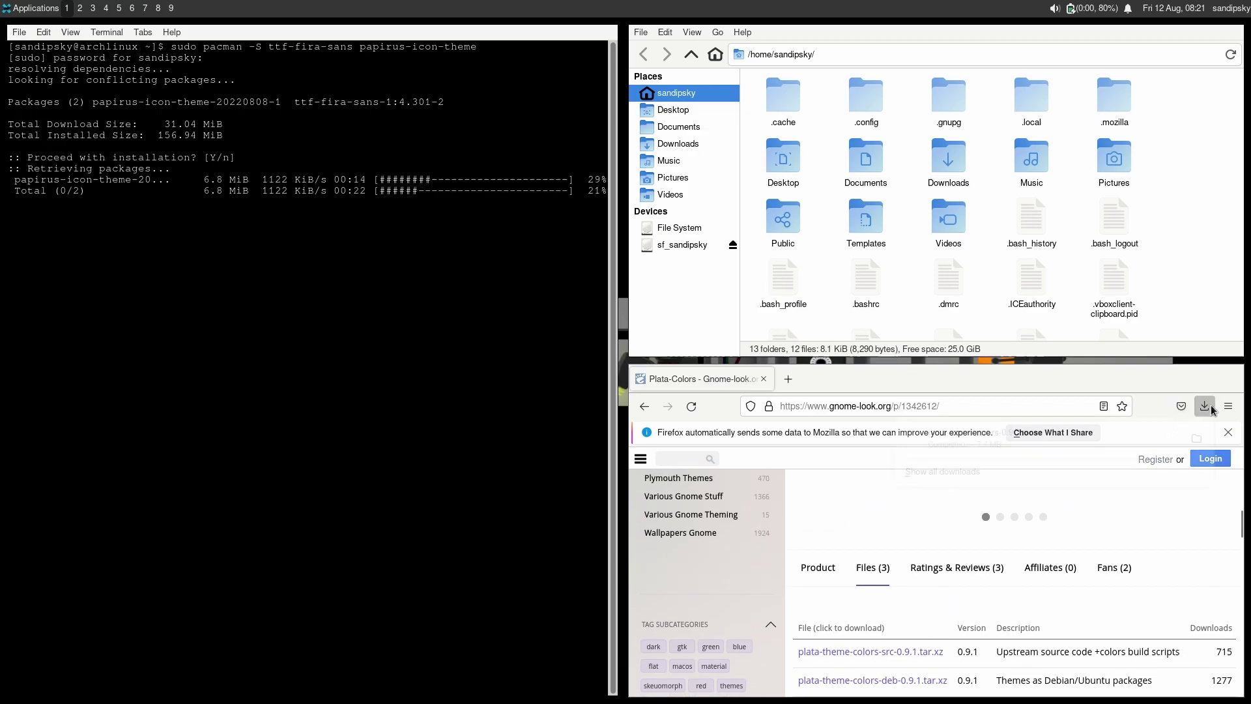
{"action": "left_click", "coordinate": [699, 146]}
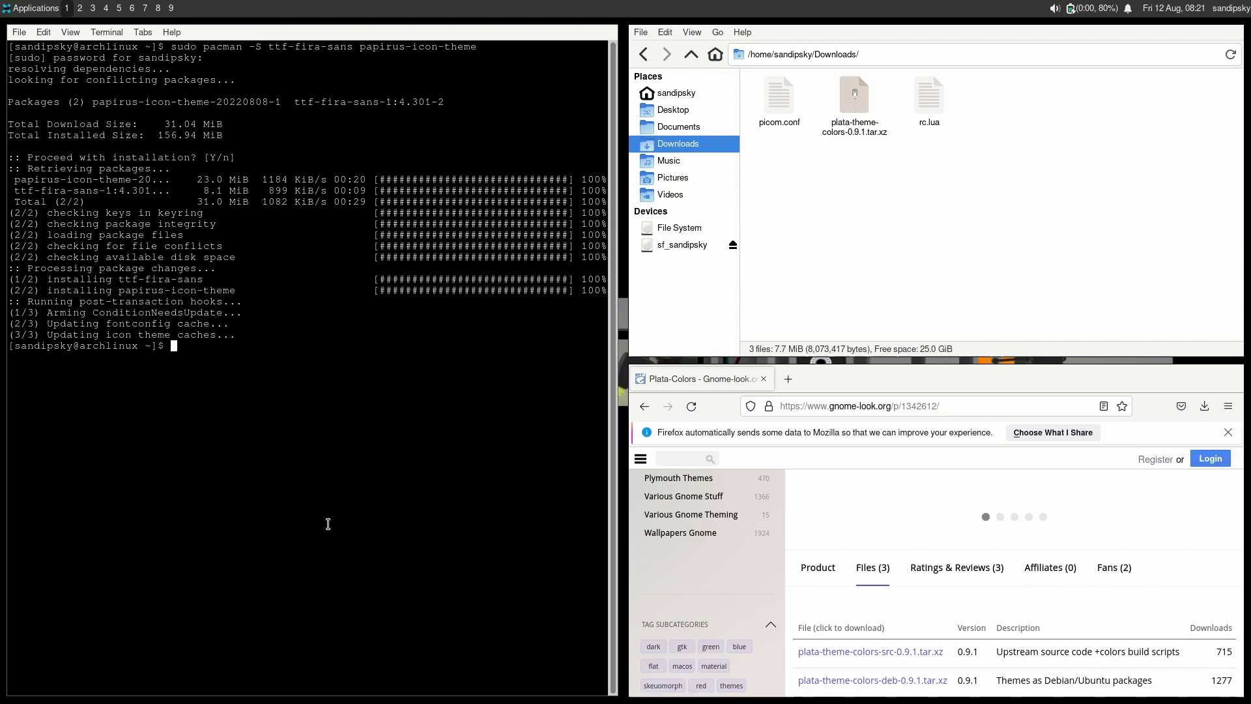
{"action": "type", "text": "sudo pacman -S file-roller"}
{"action": "key", "text": "Return"}
{"action": "key", "text": "Return"}
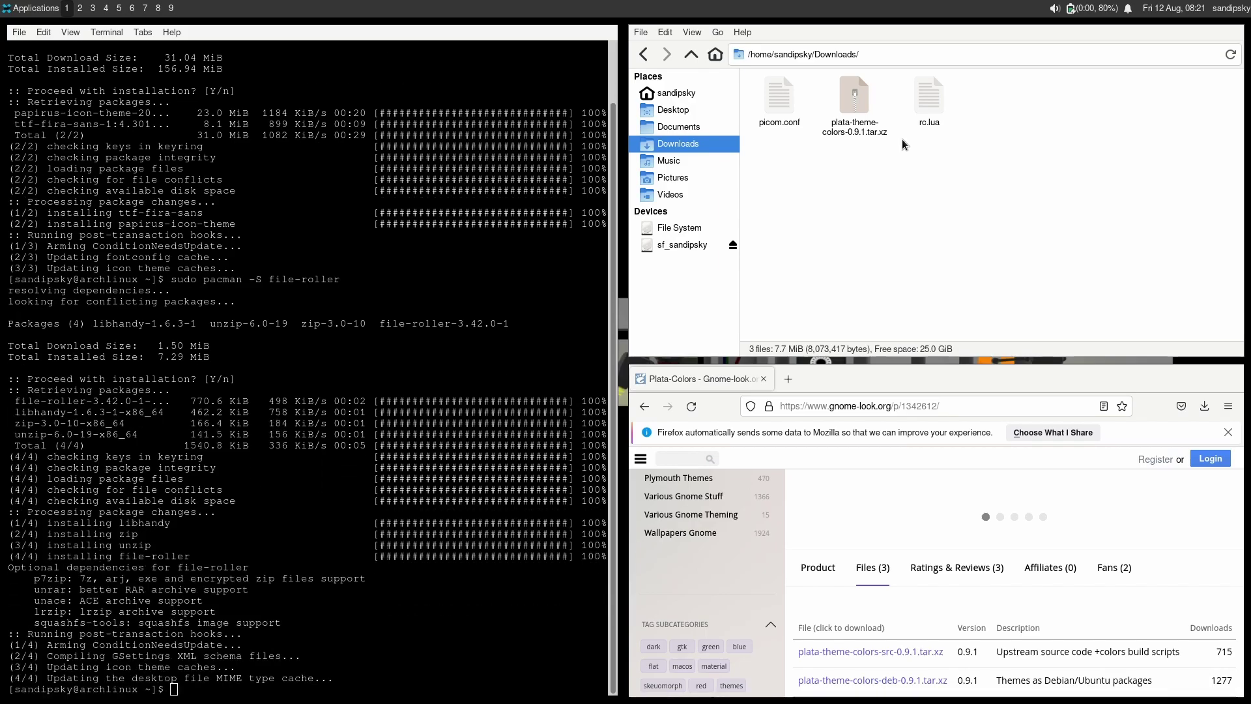
Extract plata-theme-colors-0.9.1.tar.xz in Downloads, close the terminal and Firefox, and move the progress dialog aside.
{"action": "right_click", "coordinate": [853, 114]}
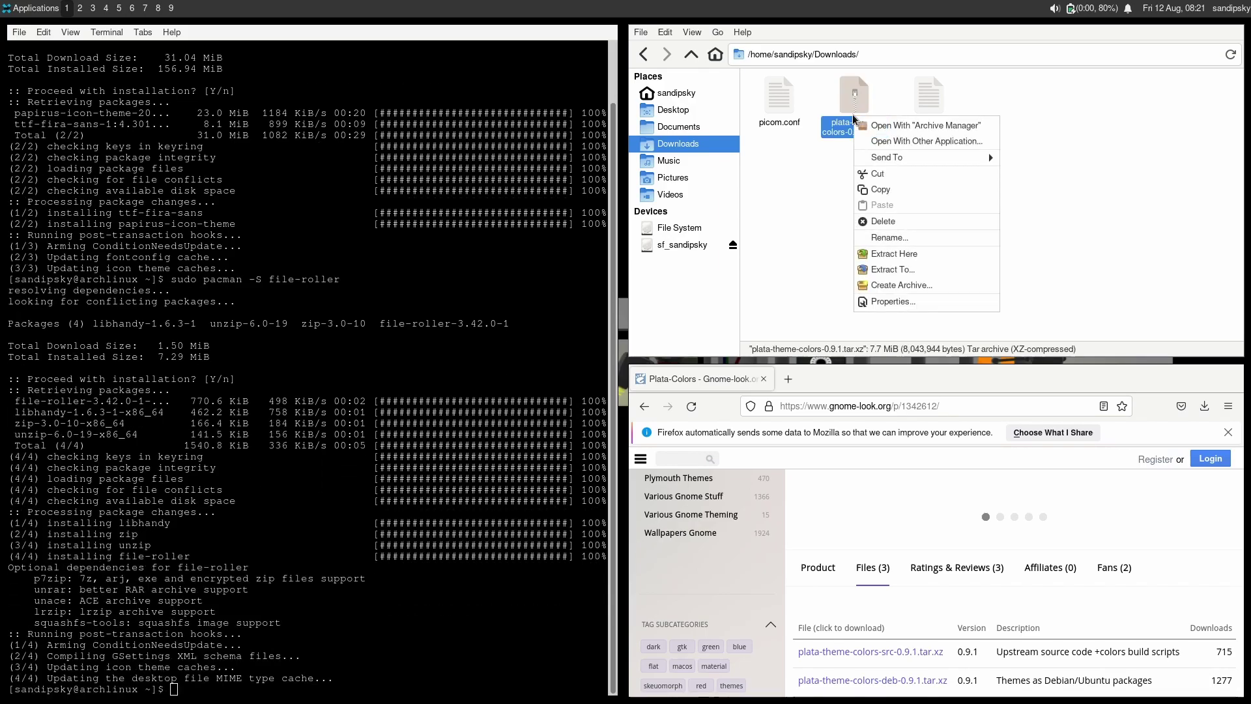
{"action": "left_click", "coordinate": [913, 253]}
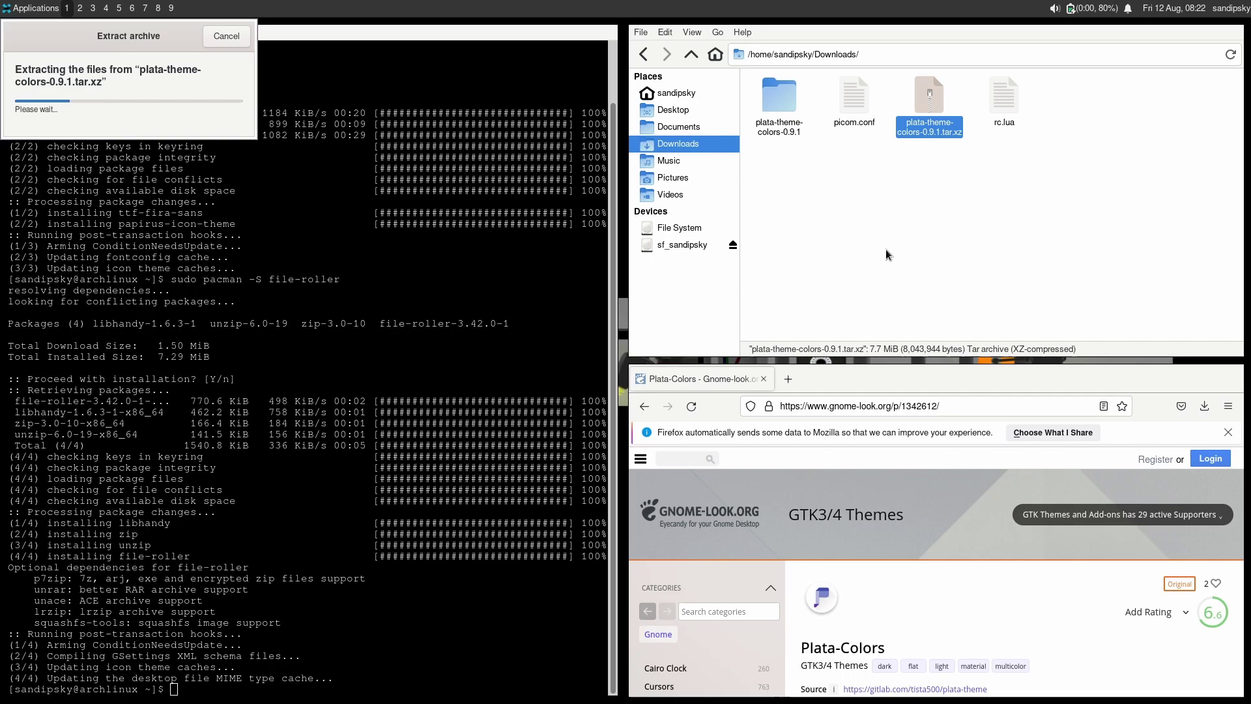
{"action": "left_click", "coordinate": [413, 466]}
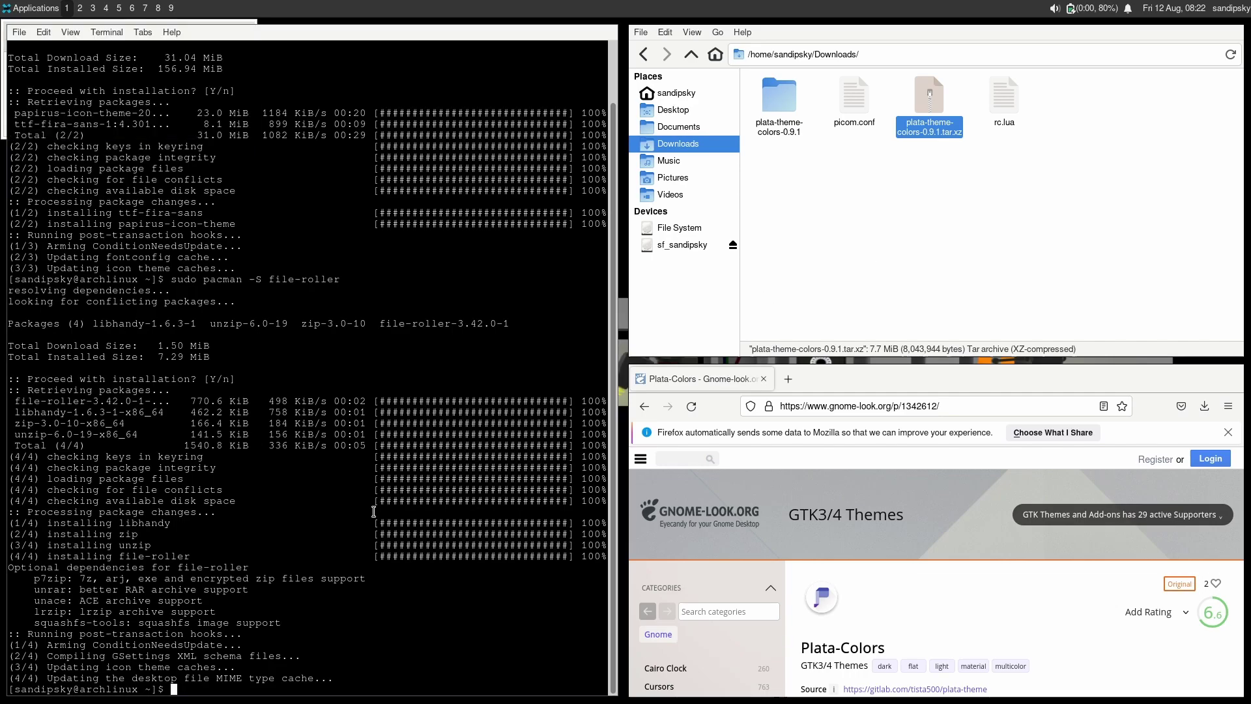
{"action": "key", "text": "ctrl+d"}
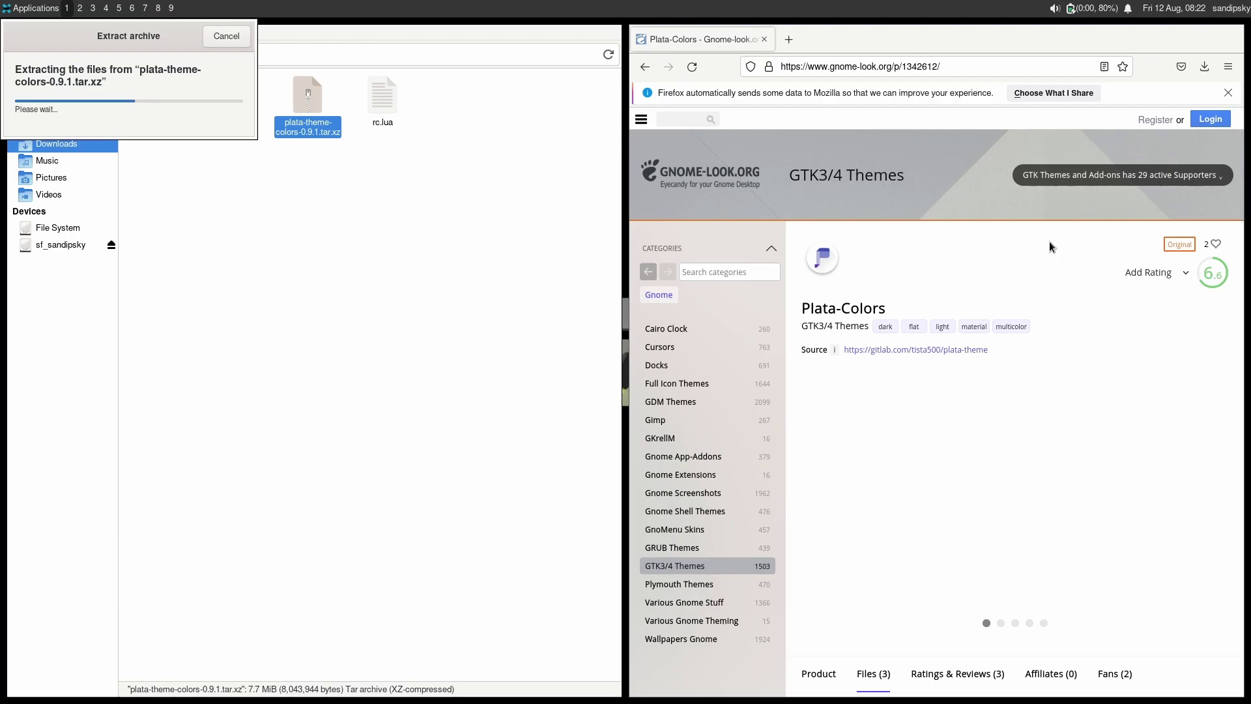
{"action": "key", "text": "ctrl+q"}
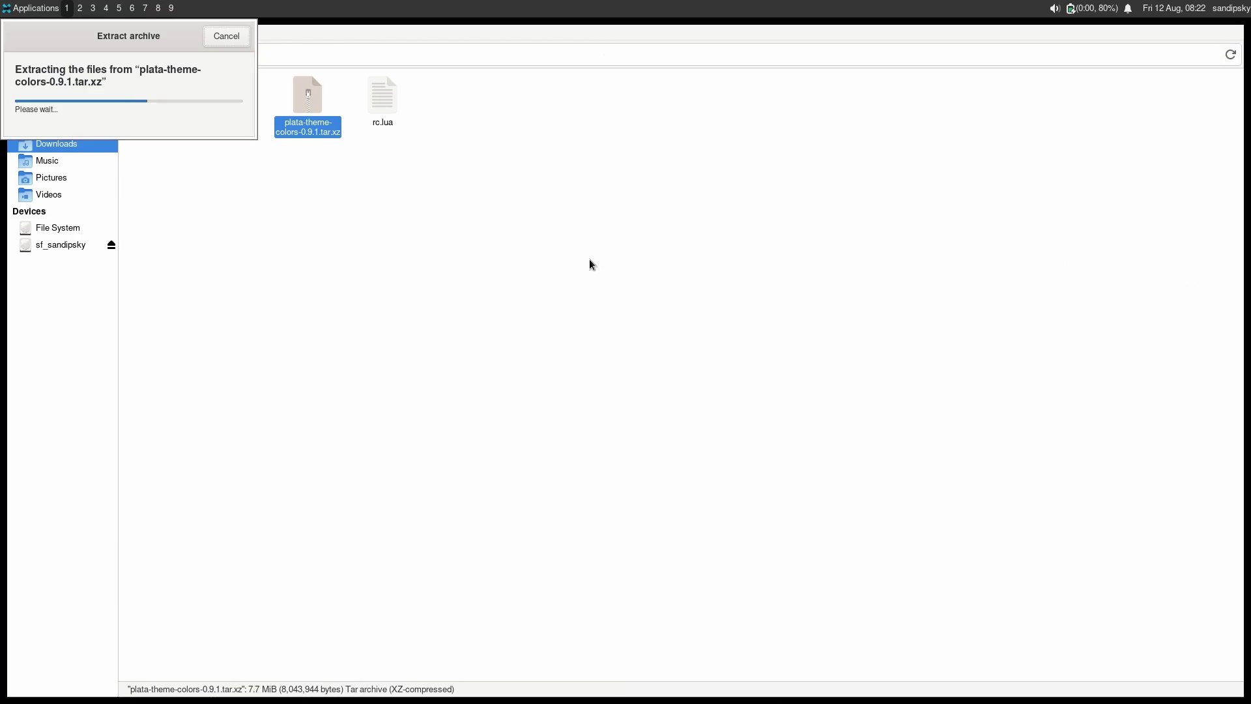
{"action": "left_click_drag", "start_coordinate": [166, 43], "coordinate": [429, 181]}
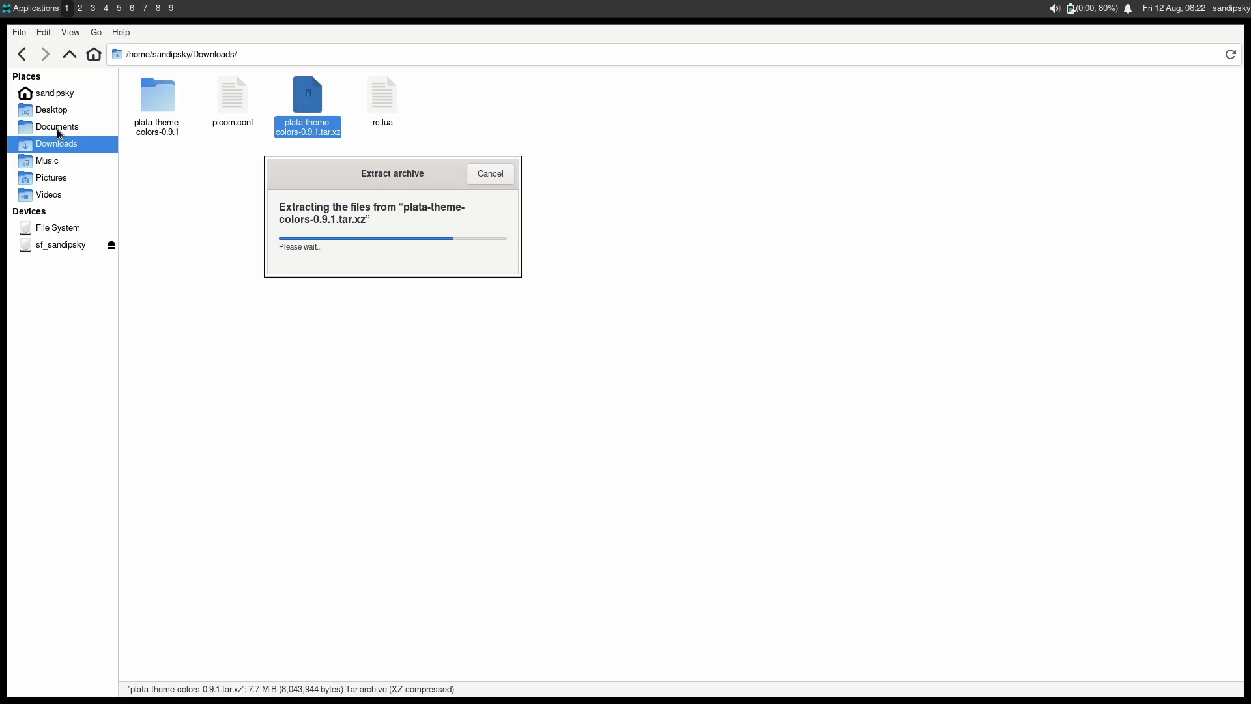
Create a new folder named .themes in the home directory.
{"action": "left_click", "coordinate": [76, 95]}
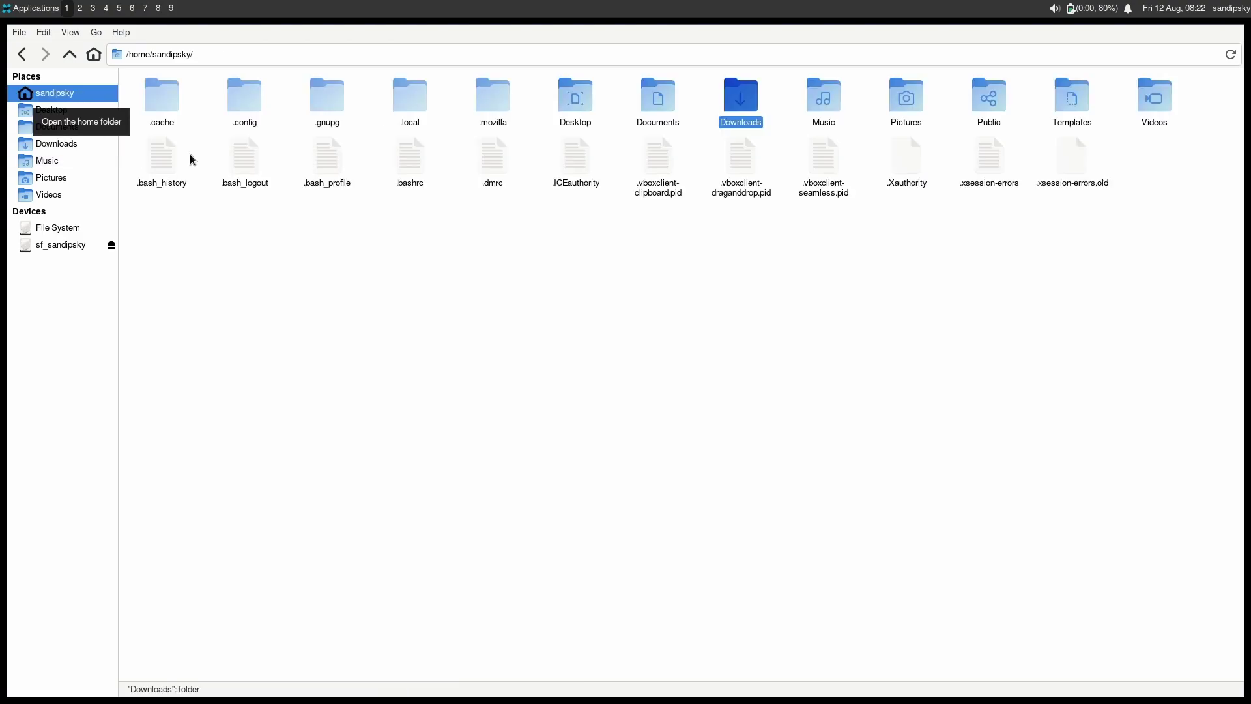
{"action": "right_click", "coordinate": [652, 321]}
{"action": "left_click", "coordinate": [750, 334]}
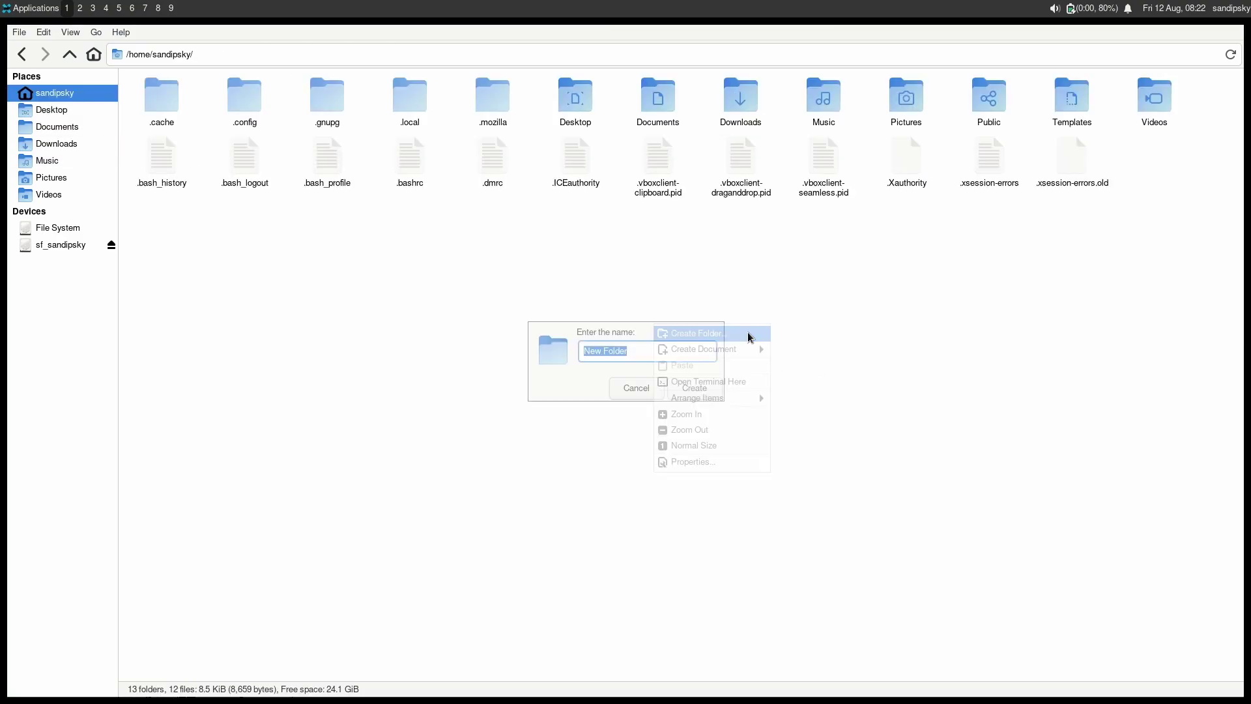
{"action": "type", "text": ".themes"}
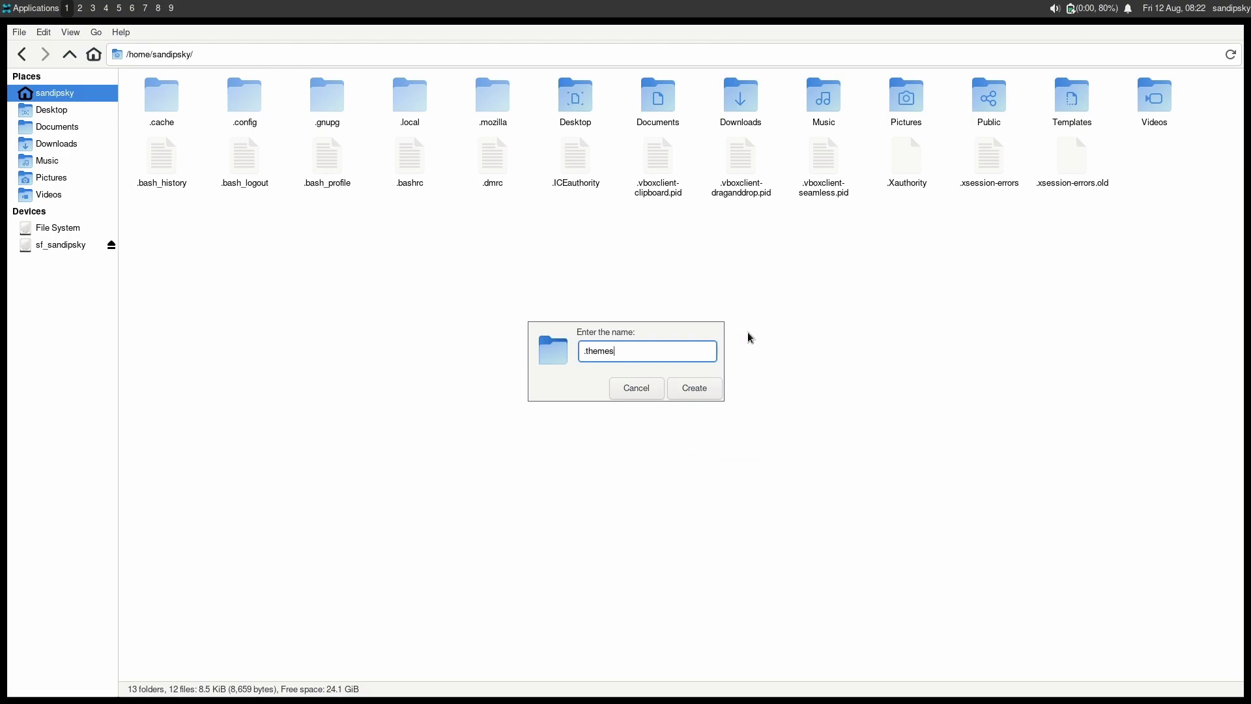
{"action": "key", "text": "Return"}
{"action": "left_click", "coordinate": [616, 318]}
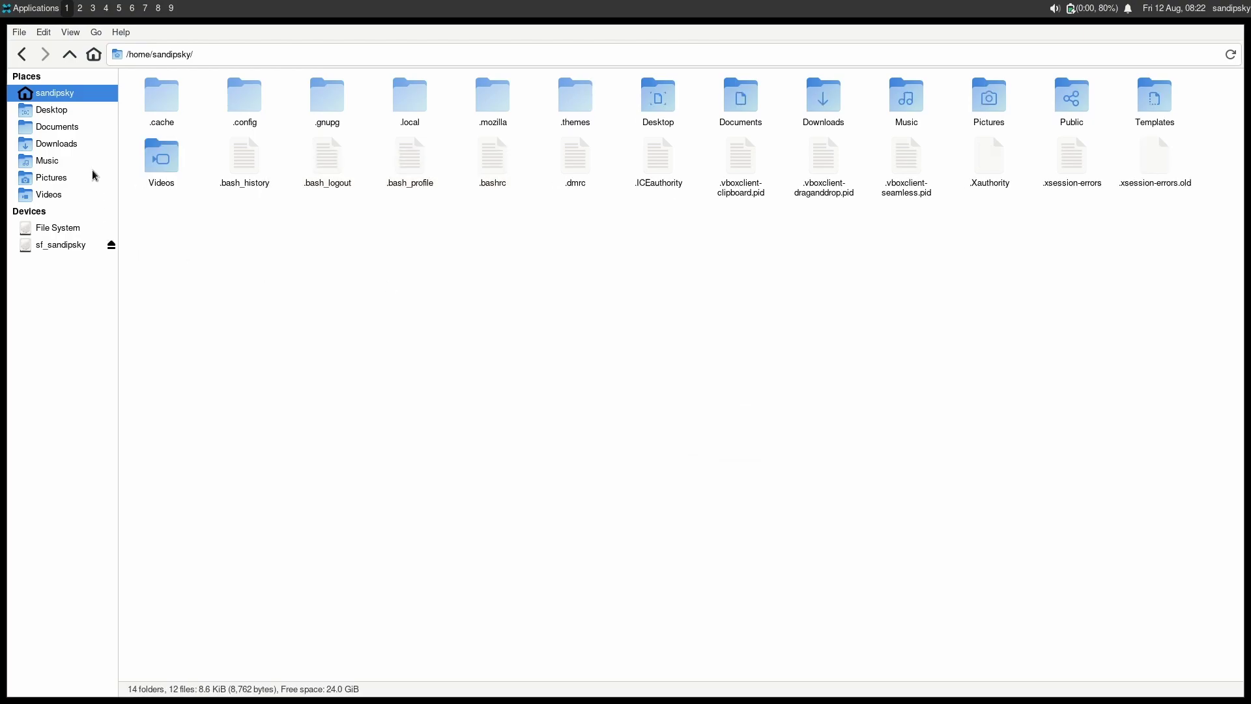
Copy the Plata-Noir-Compact folder from the extracted plata-theme-colors-0.9.1 folder.
{"action": "left_click", "coordinate": [56, 142]}
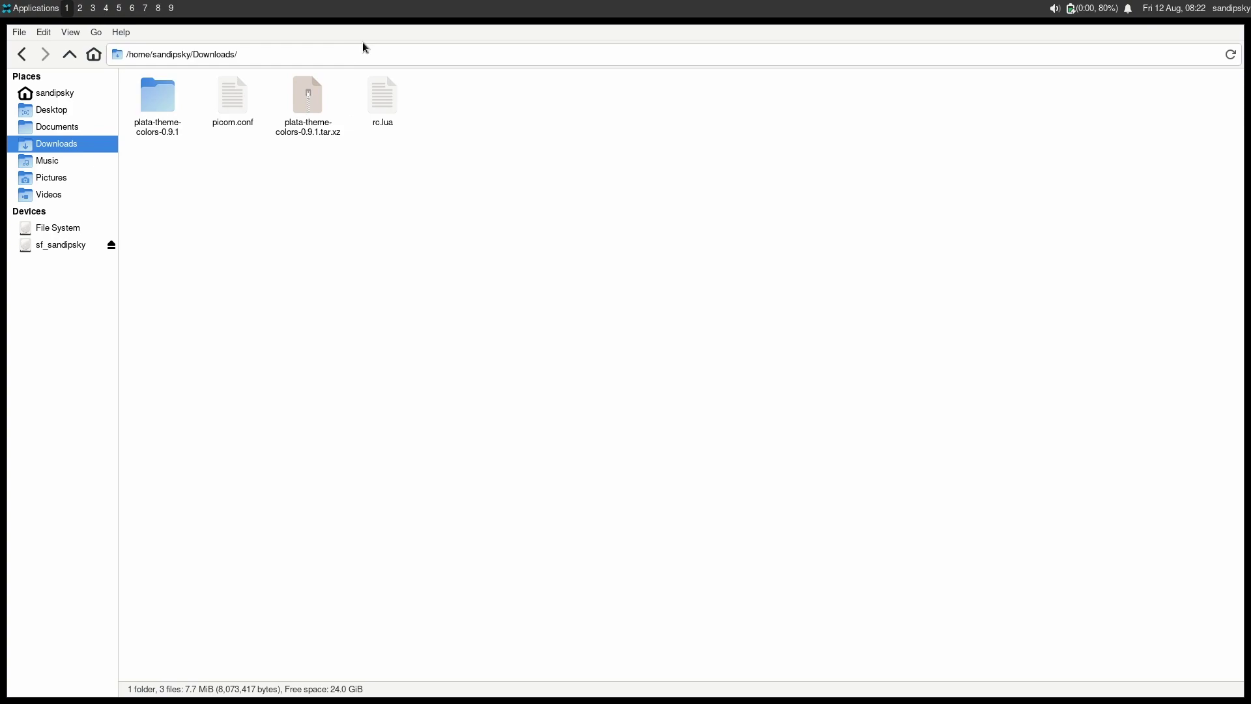
{"action": "double_click", "coordinate": [163, 108]}
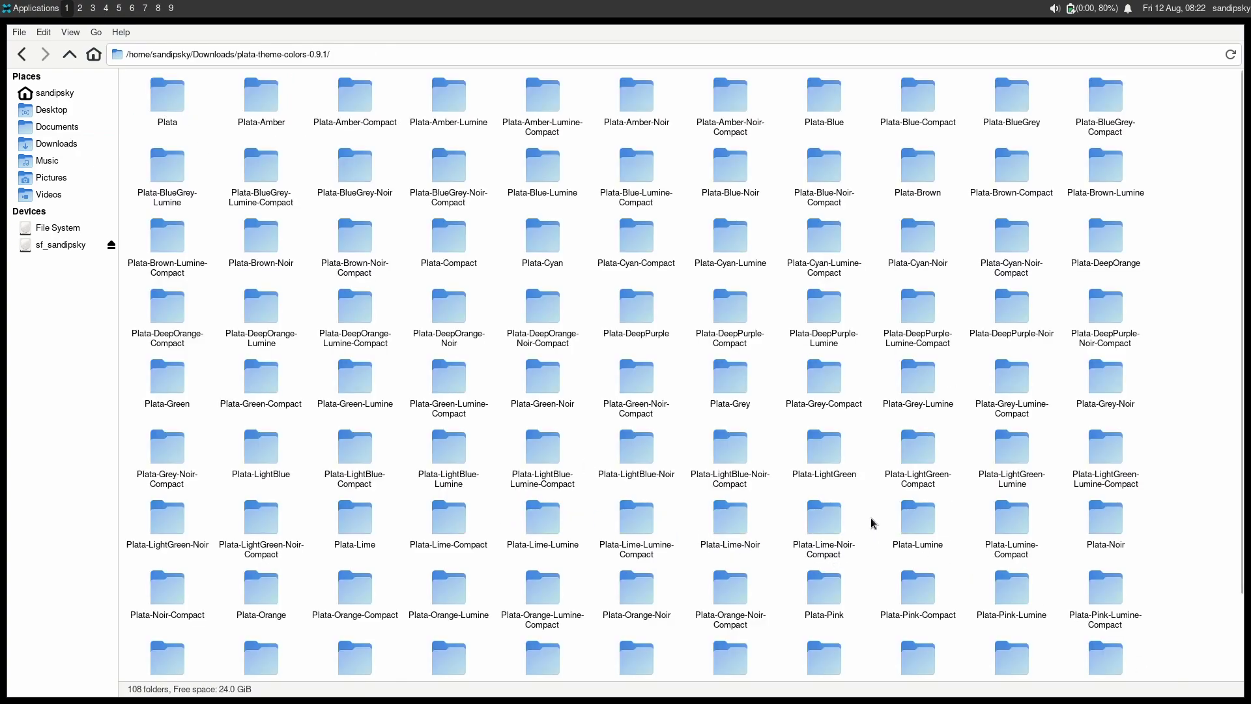
{"action": "type", "text": "plata"}
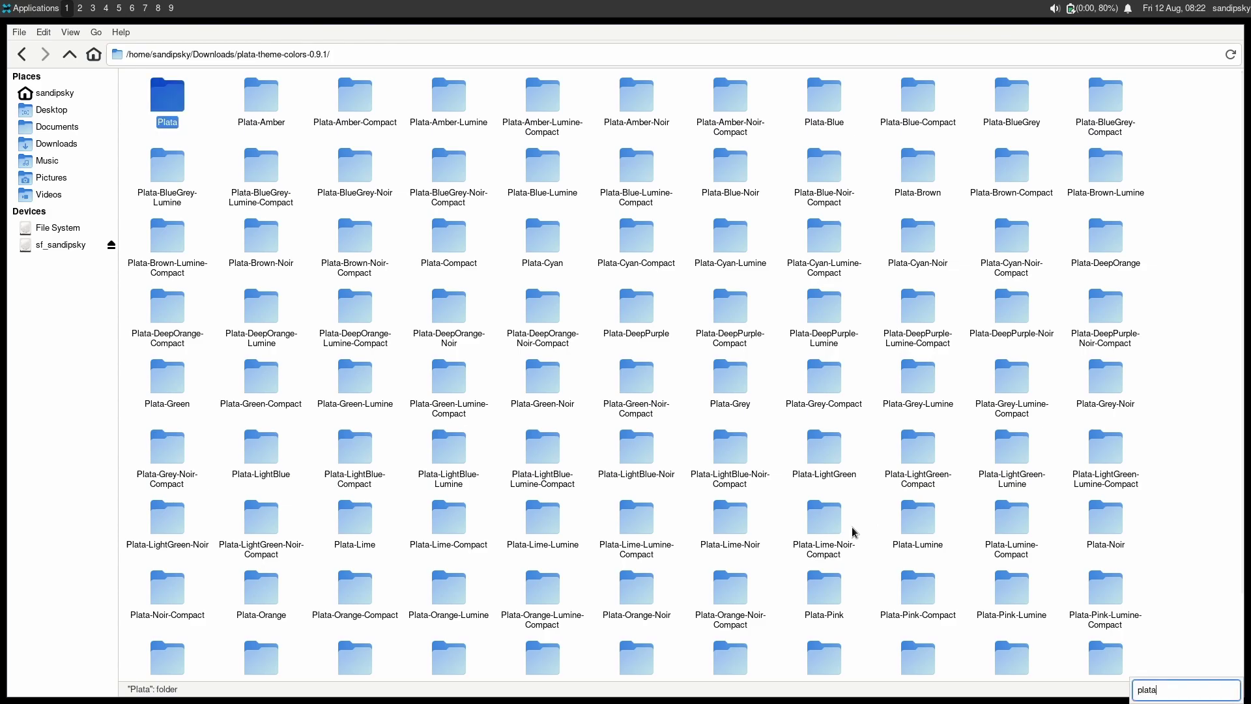
{"action": "type", "text": "-noir"}
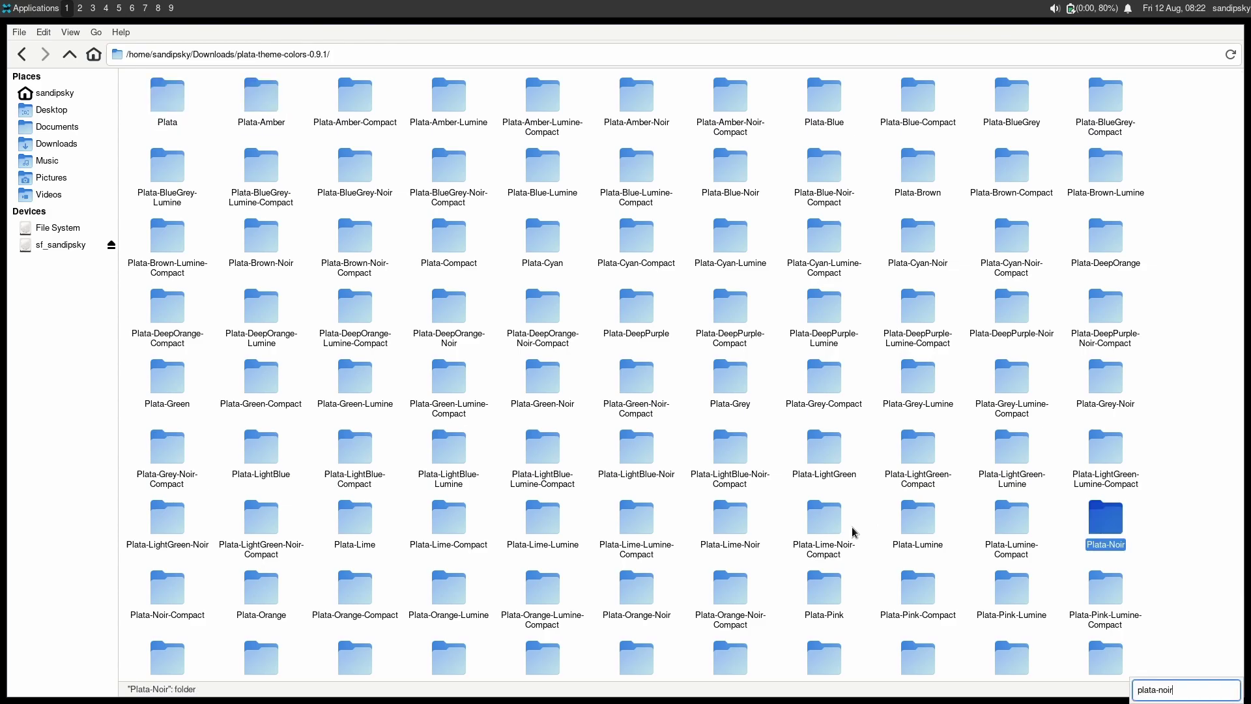
{"action": "left_click", "coordinate": [186, 594]}
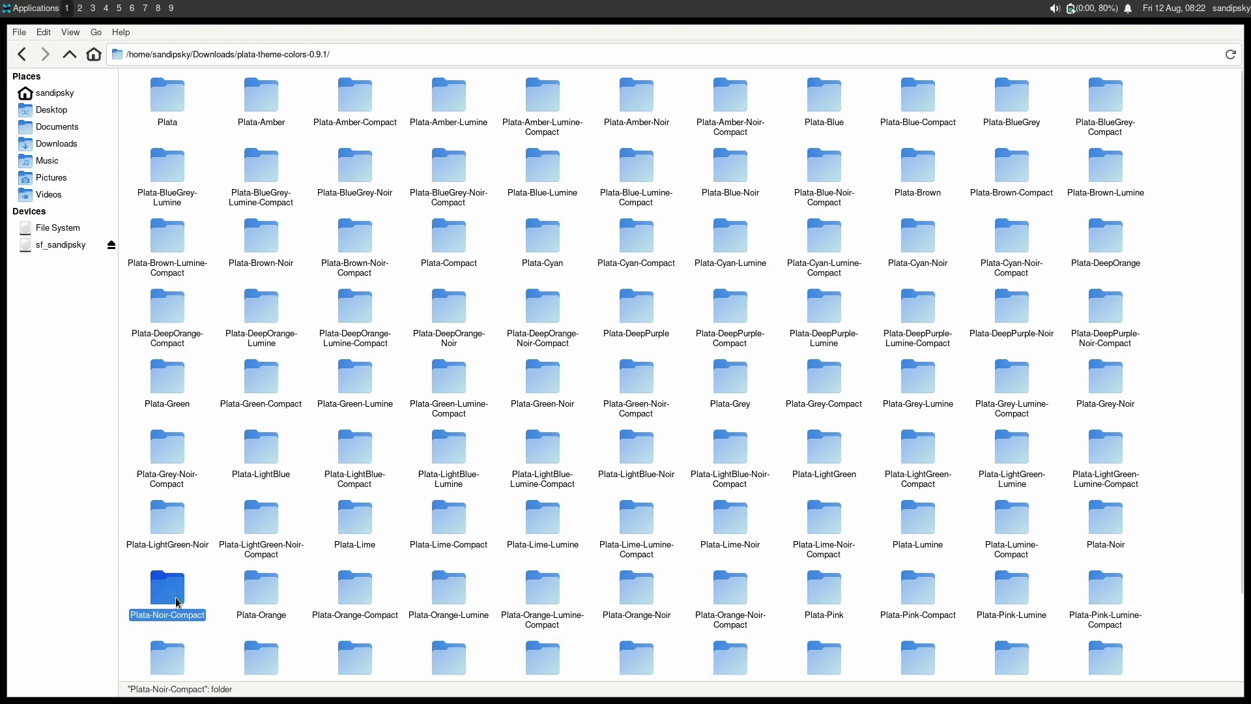
{"action": "right_click", "coordinate": [178, 596]}
{"action": "key", "text": "Escape"}
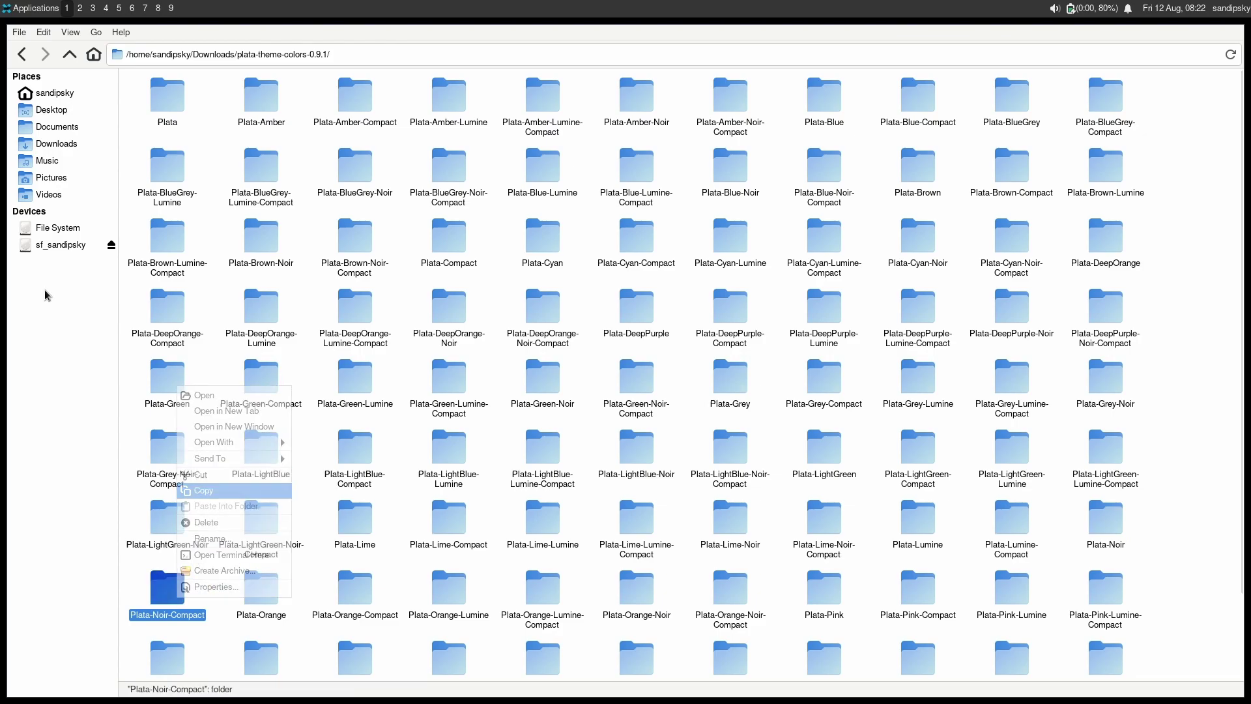
Paste Plata-Noir-Compact into ~/.themes.
{"action": "left_click", "coordinate": [57, 93]}
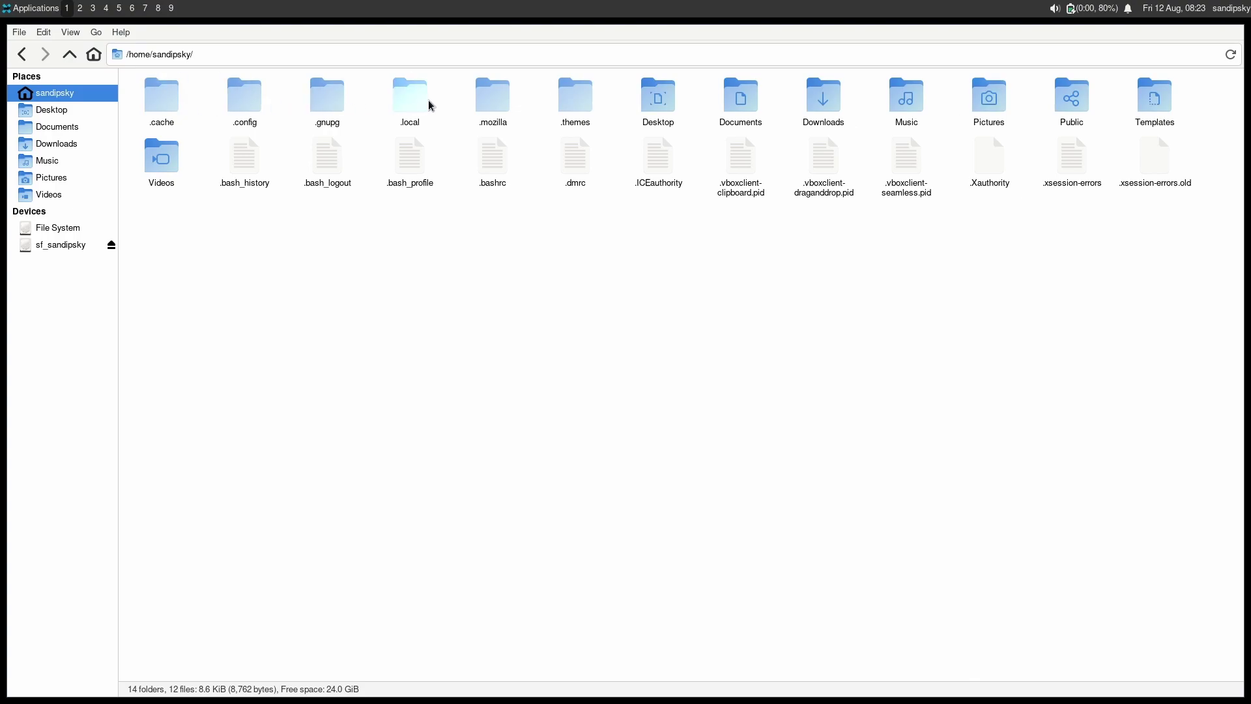
{"action": "double_click", "coordinate": [577, 97]}
{"action": "right_click", "coordinate": [439, 207]}
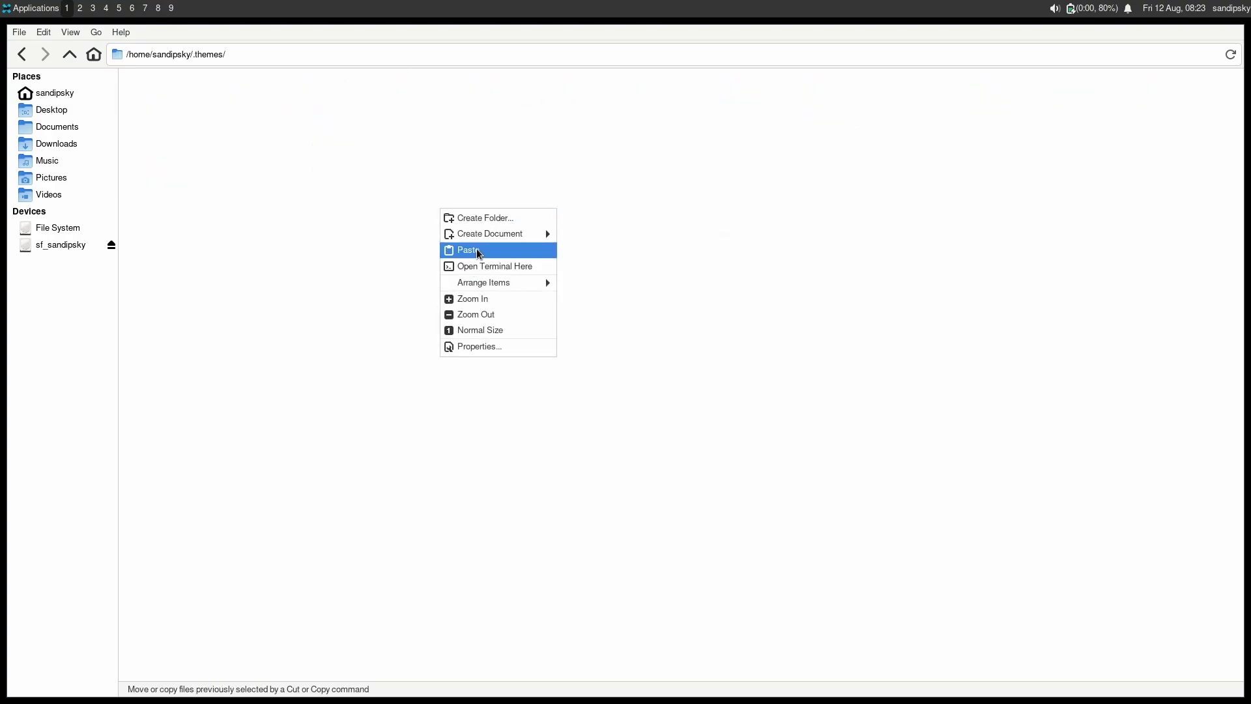
{"action": "left_click", "coordinate": [476, 251]}
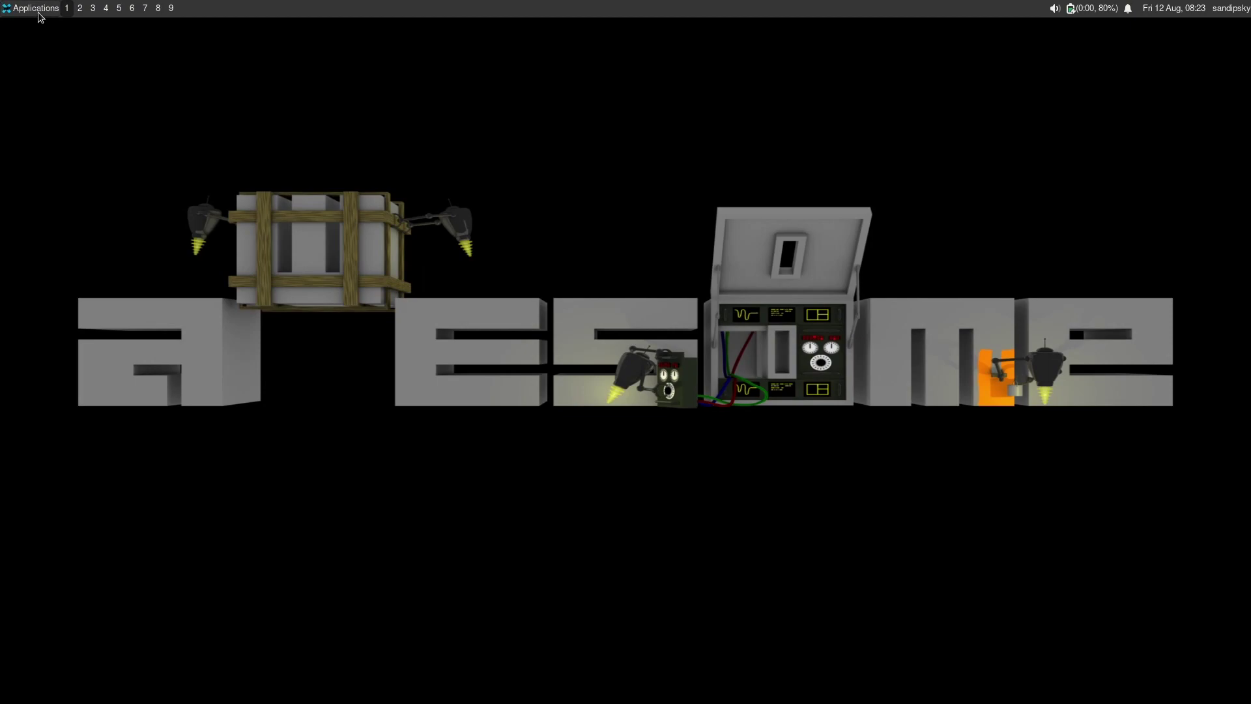
In Settings > Appearance, choose Plata-Noir-Compact under Style and Papirus under Icons.
{"action": "left_click", "coordinate": [36, 8]}
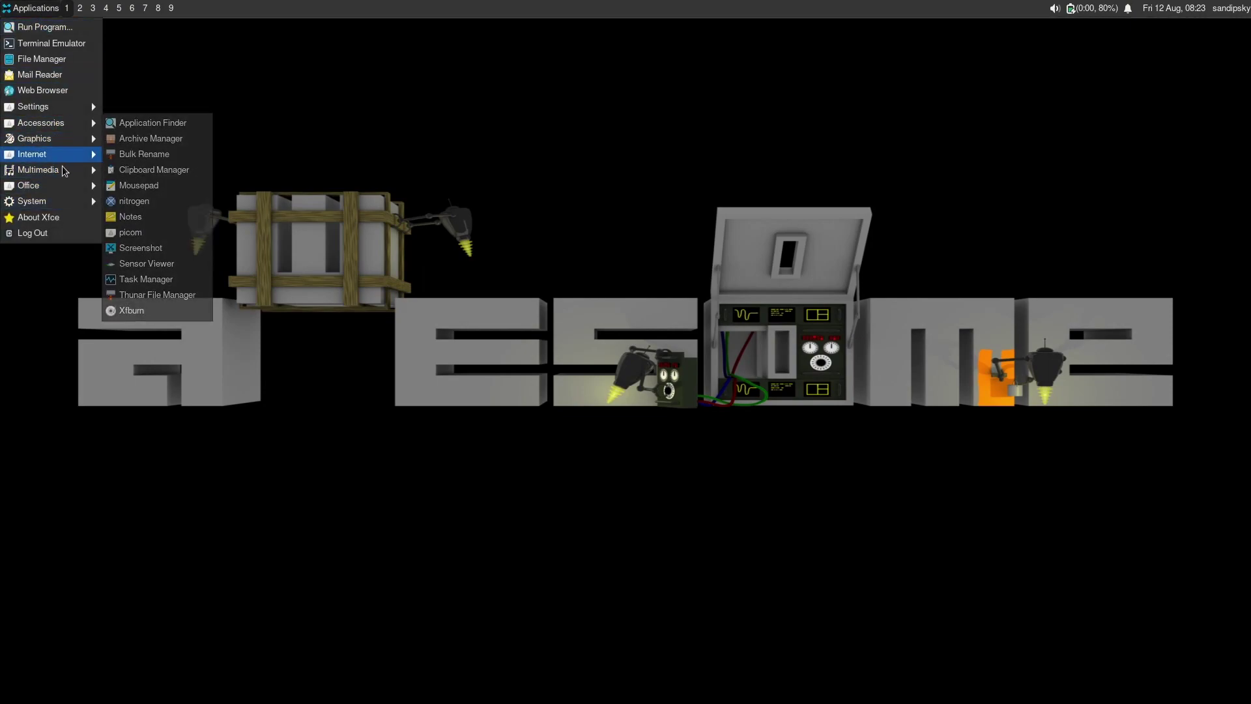
{"action": "mouse_move", "coordinate": [75, 115]}
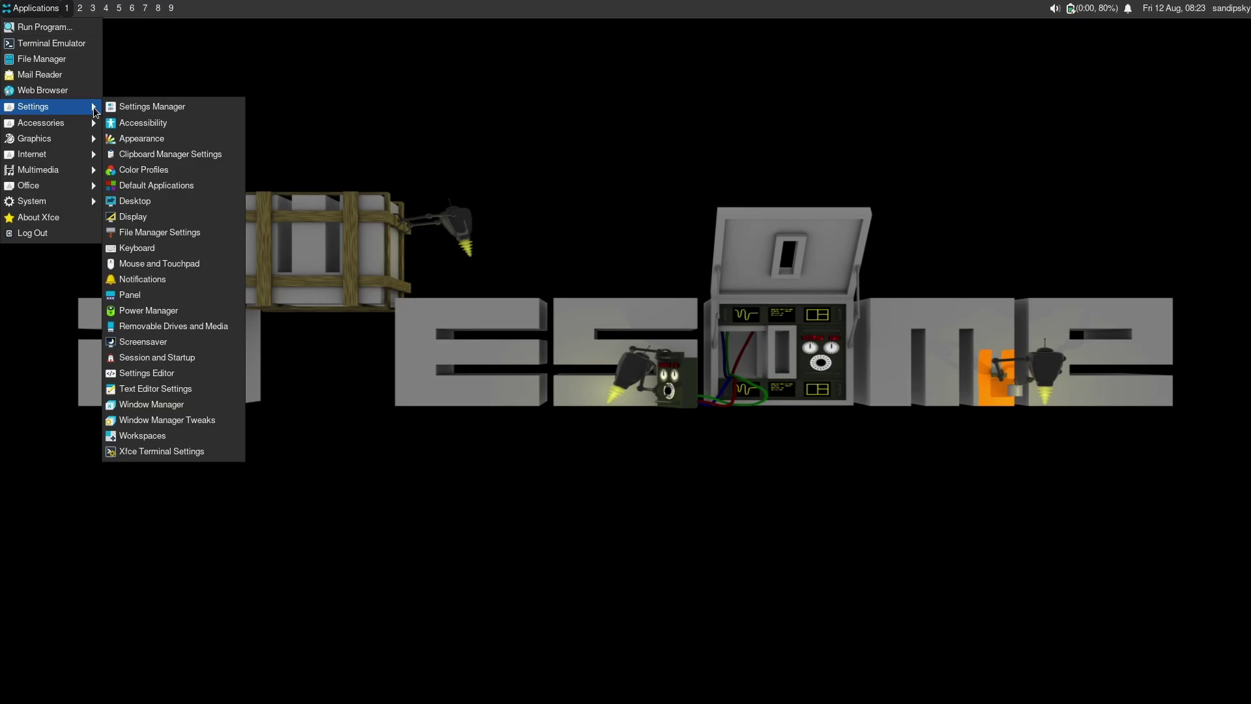
{"action": "left_click", "coordinate": [139, 136]}
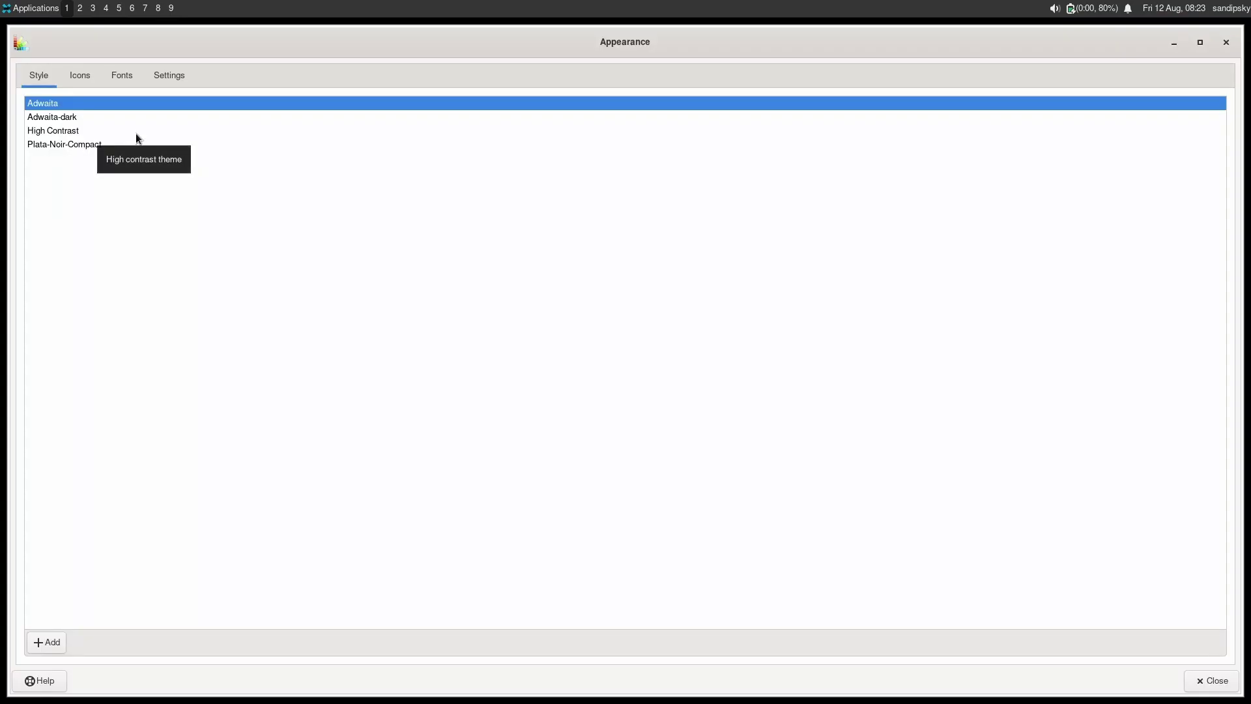
{"action": "left_click", "coordinate": [76, 146]}
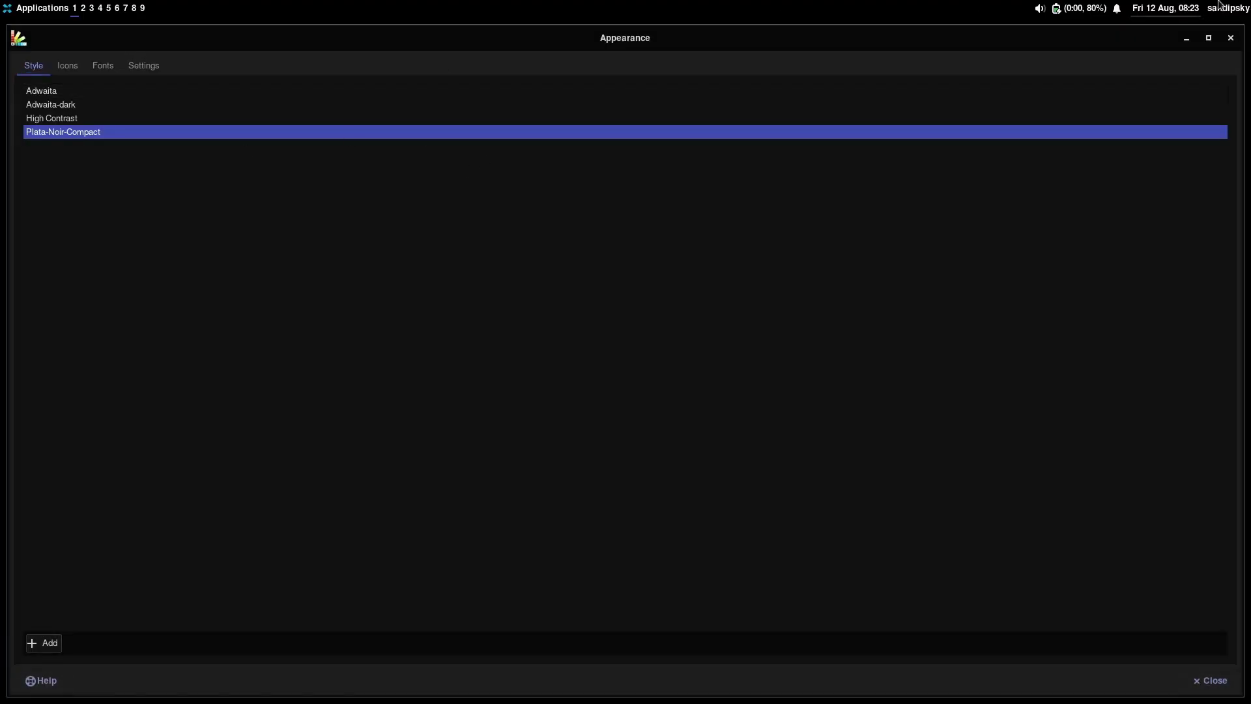
{"action": "left_click", "coordinate": [67, 65]}
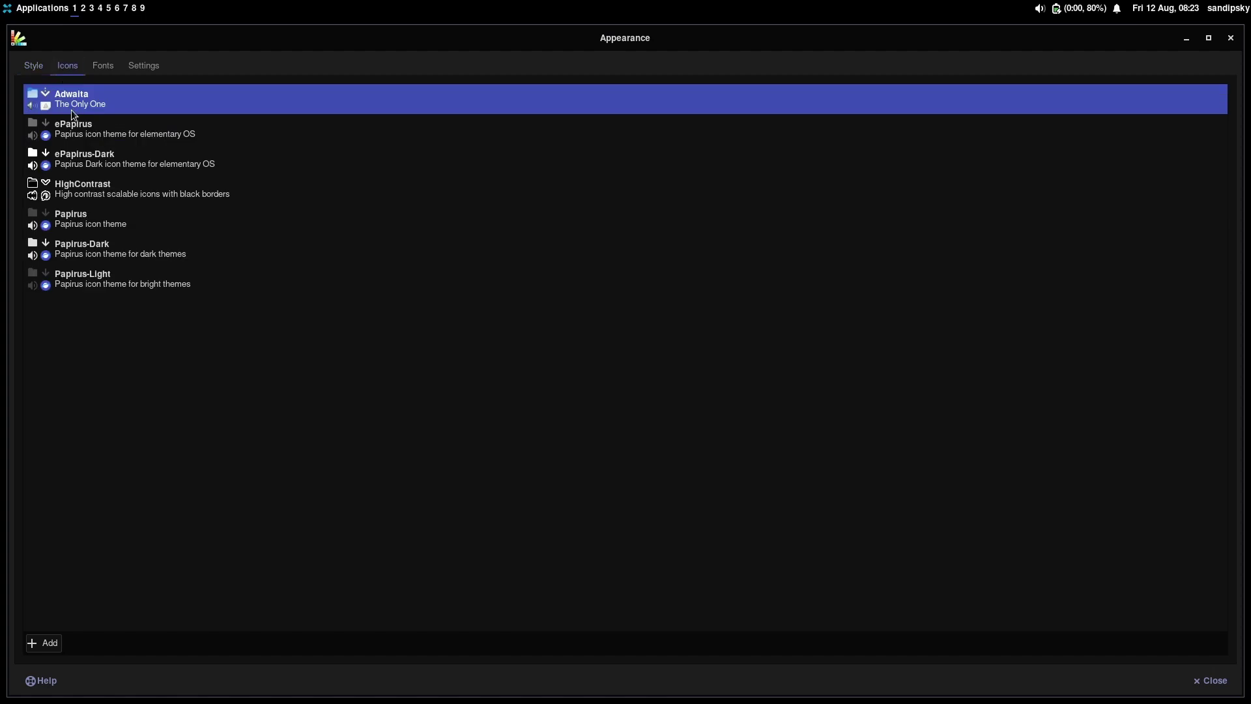
{"action": "left_click", "coordinate": [92, 219]}
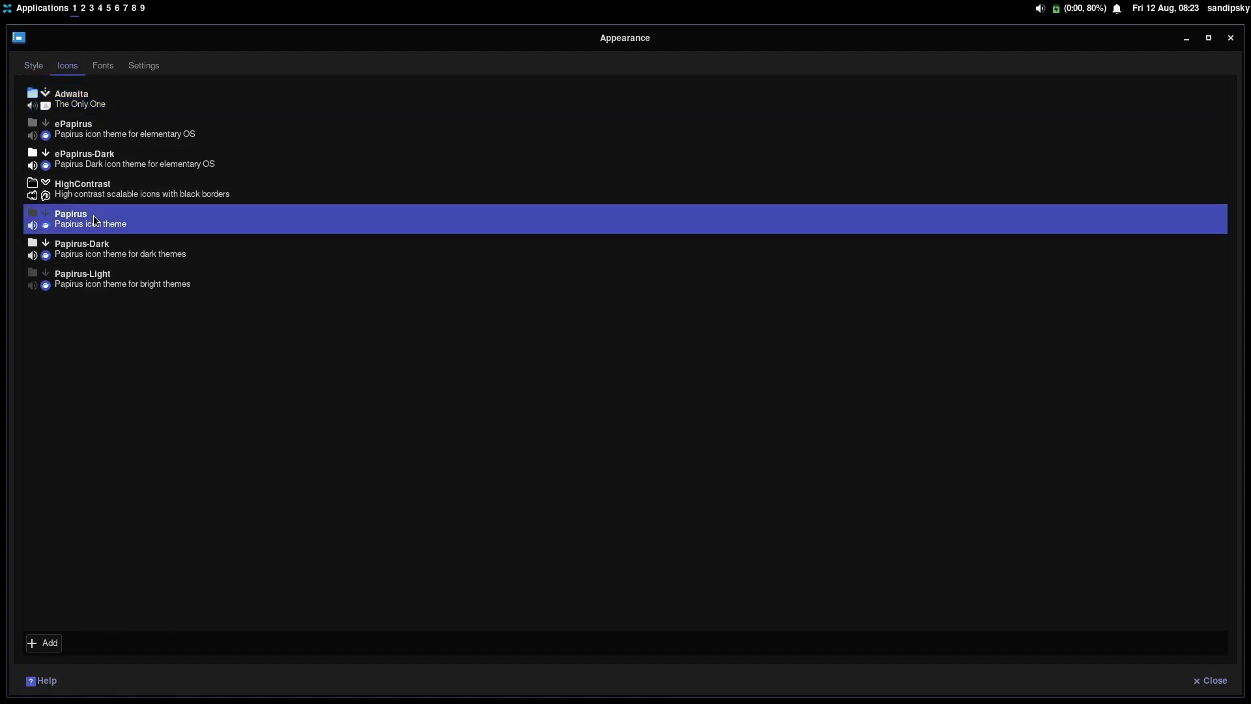
Set the default font to Fira Sans Book at size 12 in the Fonts tab.
{"action": "left_click", "coordinate": [100, 69]}
{"action": "left_click", "coordinate": [693, 109]}
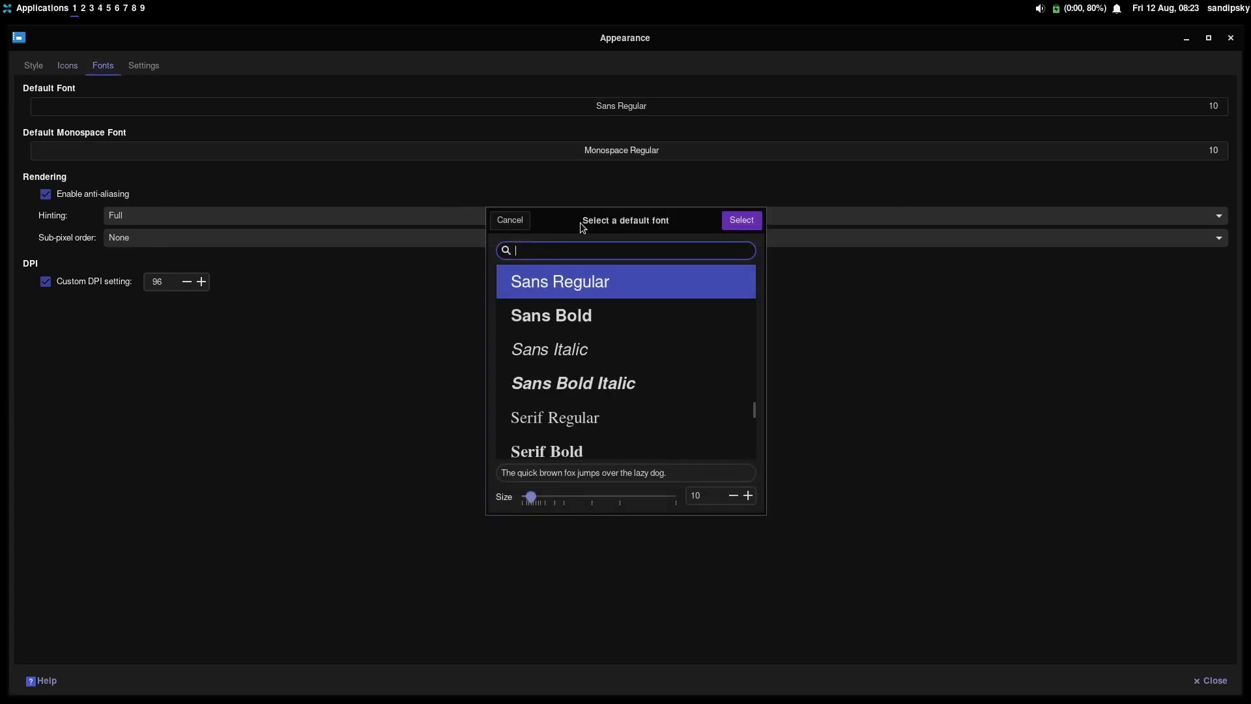
{"action": "type", "text": "fira"}
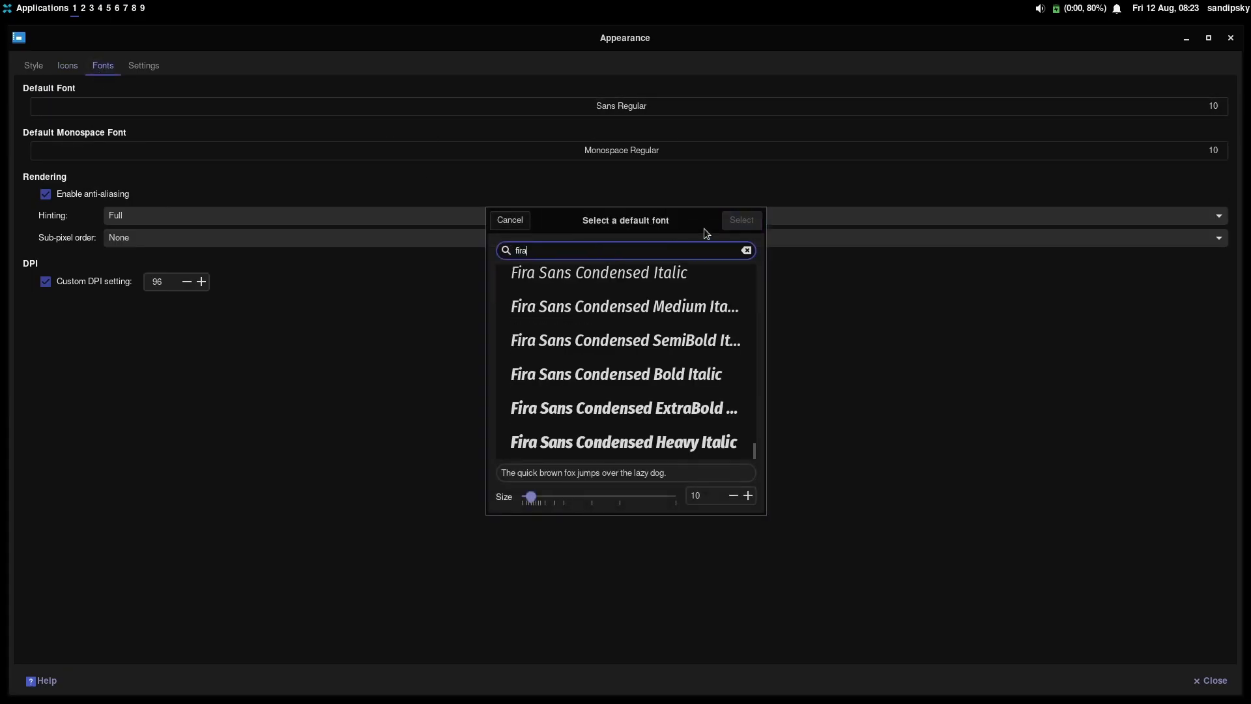
{"action": "scroll", "coordinate": [686, 352], "scroll_direction": "up", "scroll_amount": 3}
{"action": "scroll", "coordinate": [685, 352], "scroll_direction": "up", "scroll_amount": 3}
{"action": "type", "text": "sa"}
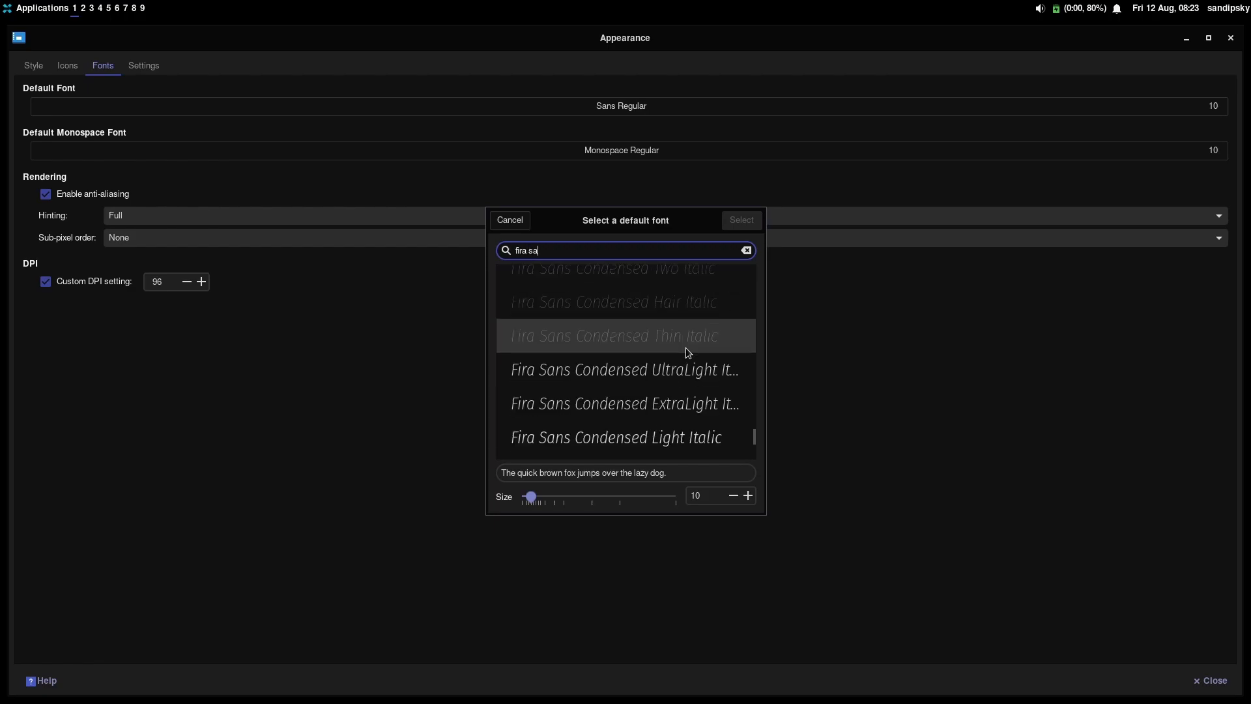
{"action": "type", "text": "ns boo"}
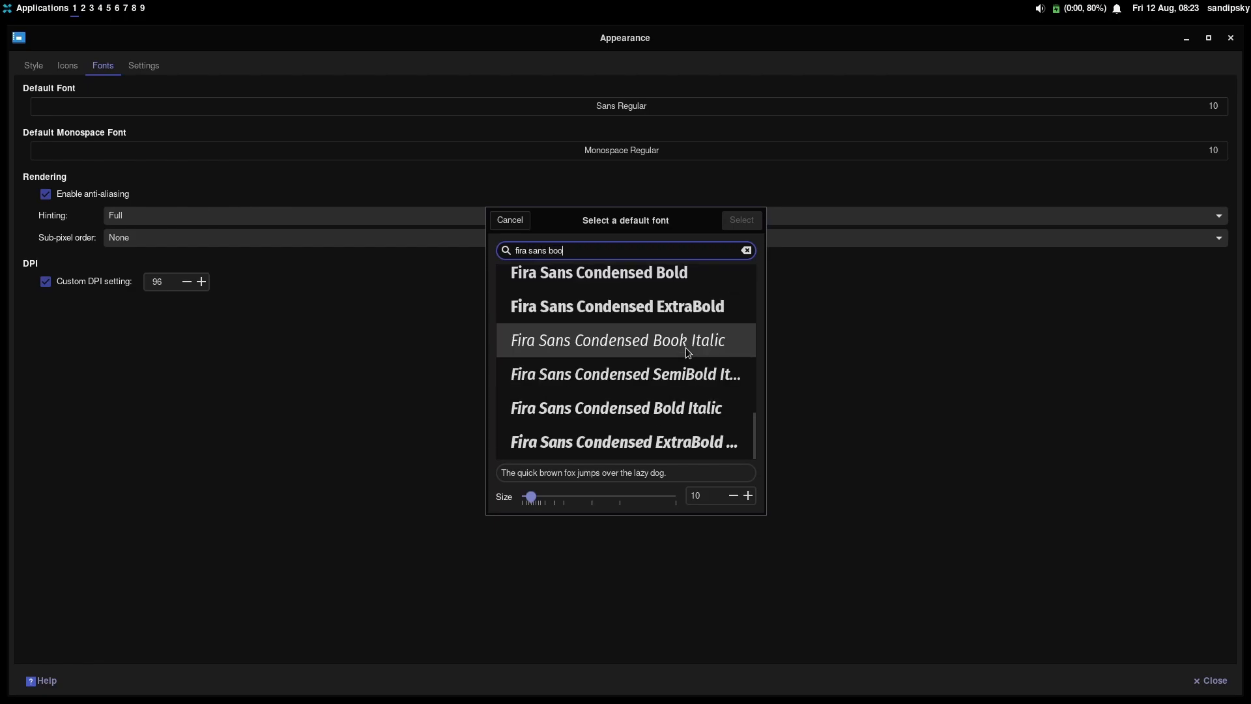
{"action": "left_click", "coordinate": [589, 274]}
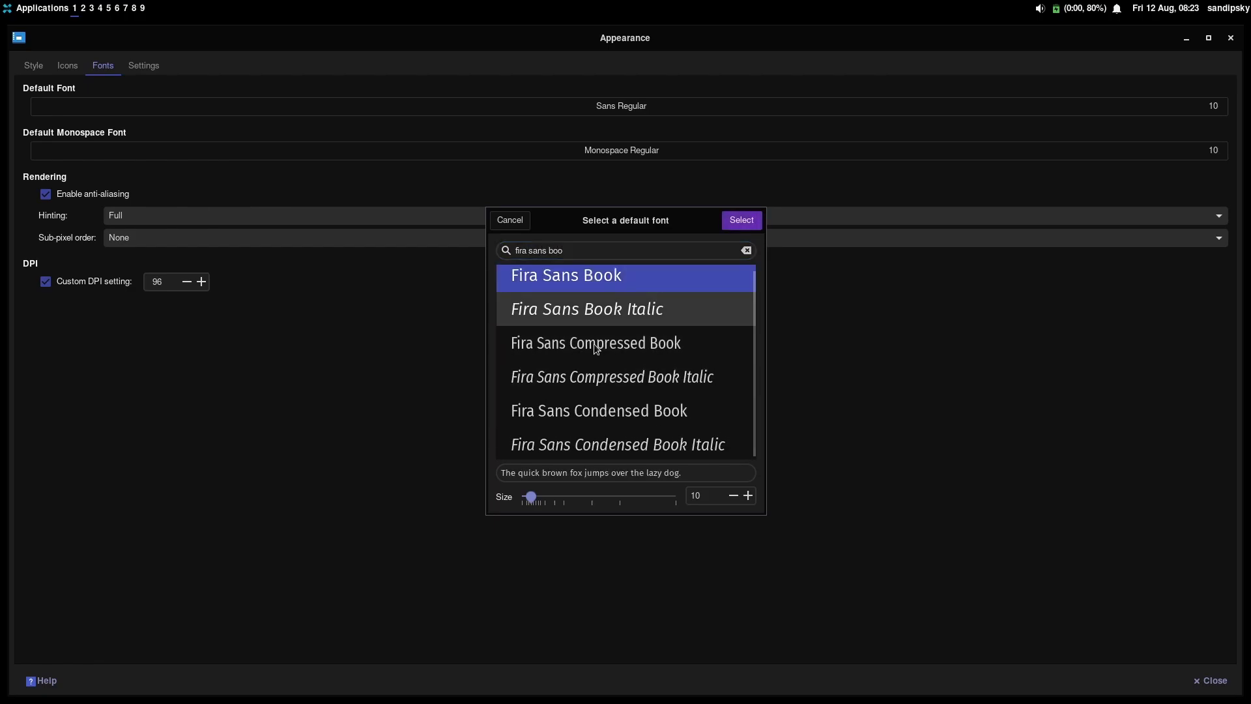
{"action": "left_click", "coordinate": [748, 496]}
{"action": "left_click", "coordinate": [748, 496]}
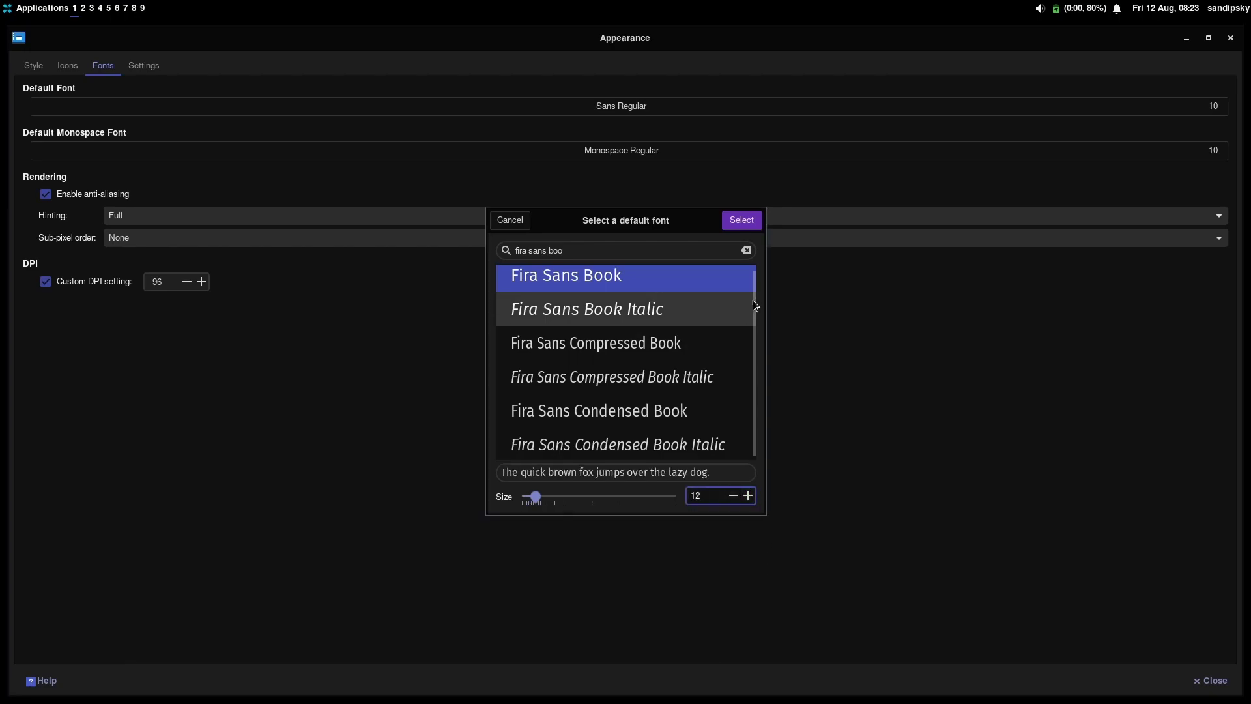
{"action": "left_click", "coordinate": [754, 221]}
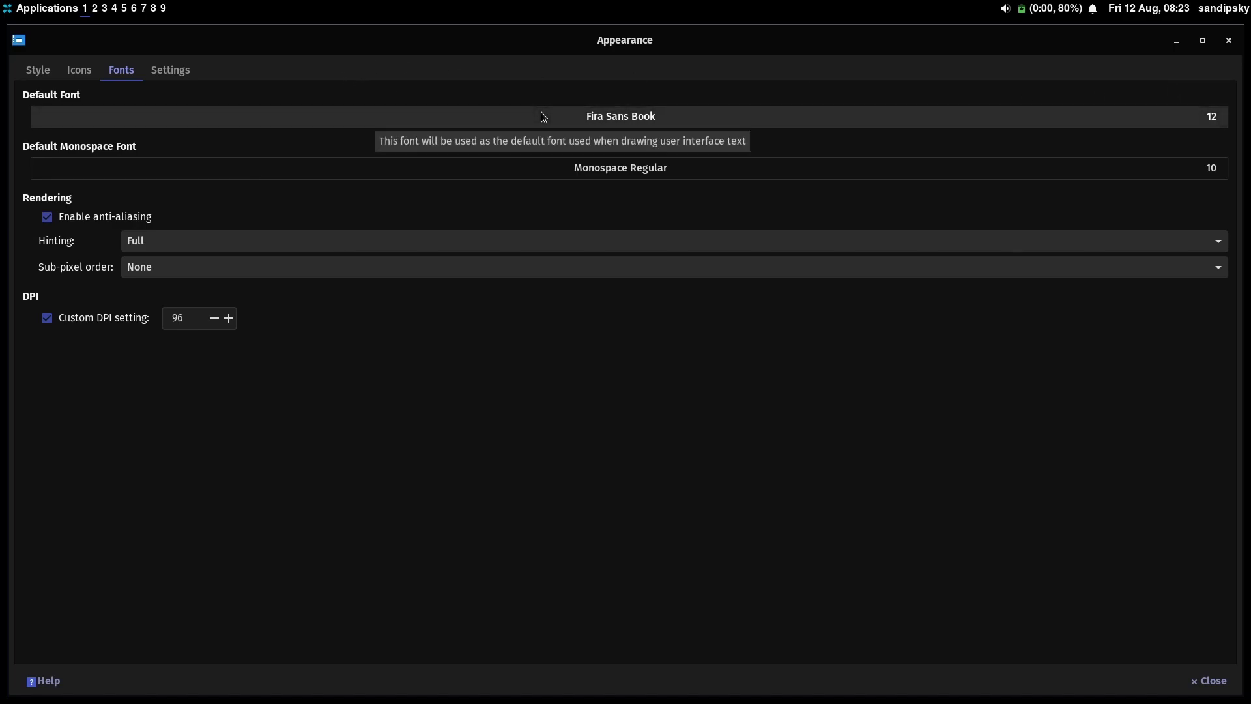
Review the Settings, Fonts, Icons and Style tabs of the Appearance dialog.
{"action": "left_click", "coordinate": [167, 80]}
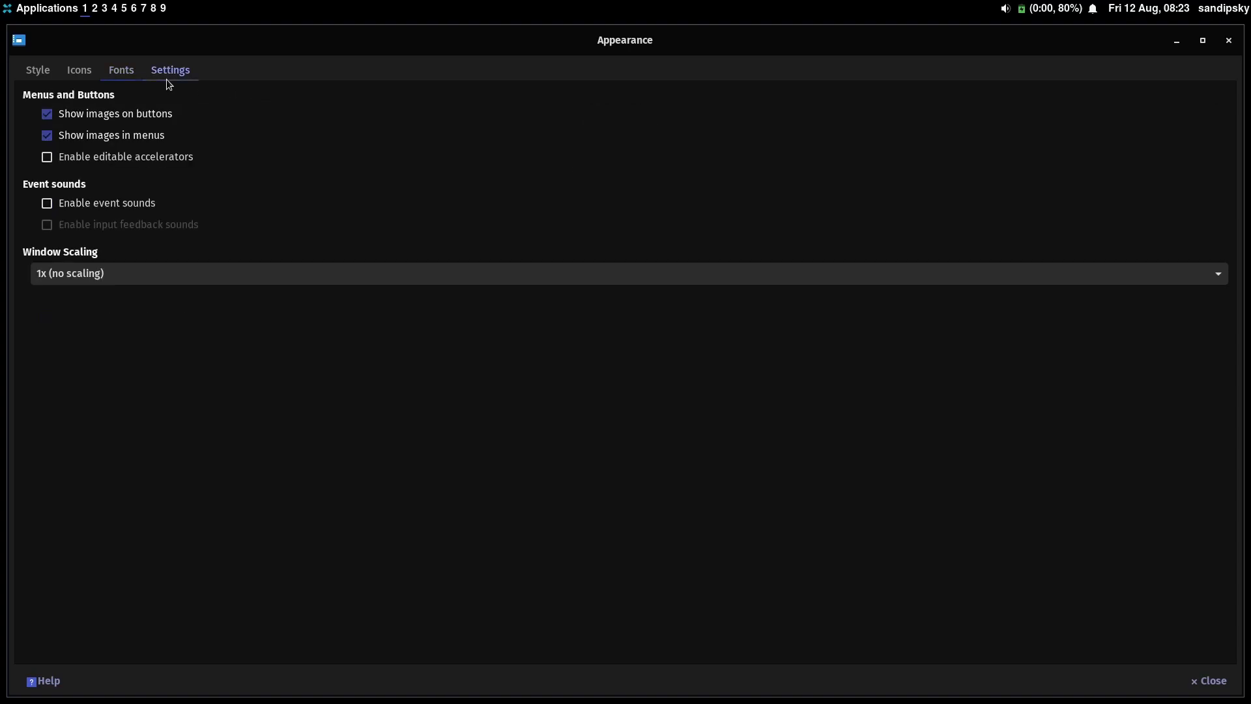
{"action": "left_click", "coordinate": [127, 71]}
{"action": "left_click", "coordinate": [41, 70]}
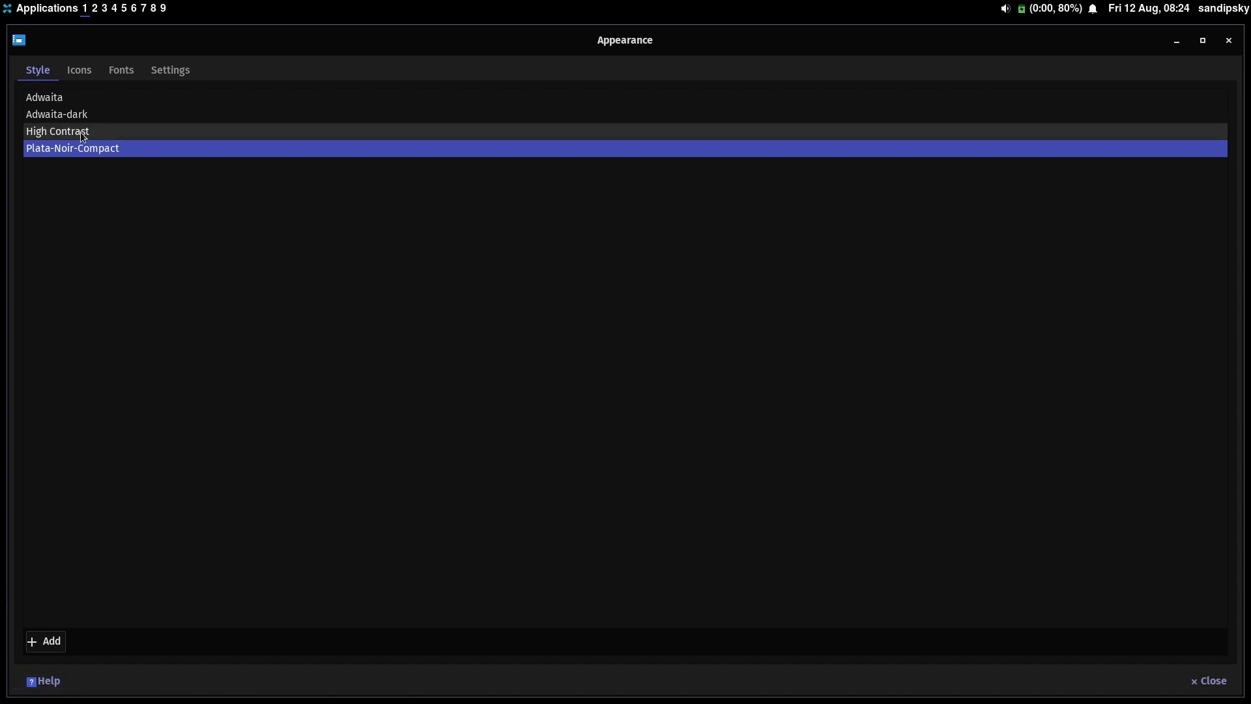
{"action": "left_click", "coordinate": [122, 71]}
{"action": "left_click", "coordinate": [172, 71]}
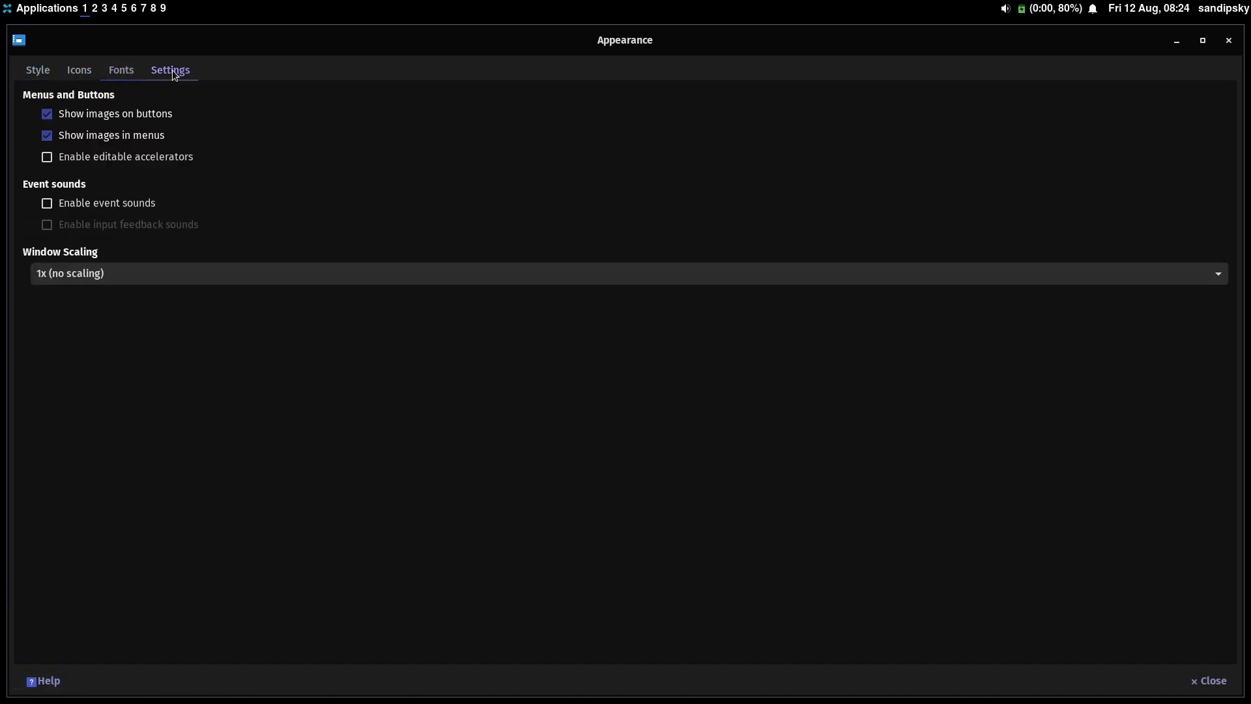
{"action": "left_click", "coordinate": [65, 73]}
{"action": "left_click", "coordinate": [39, 70]}
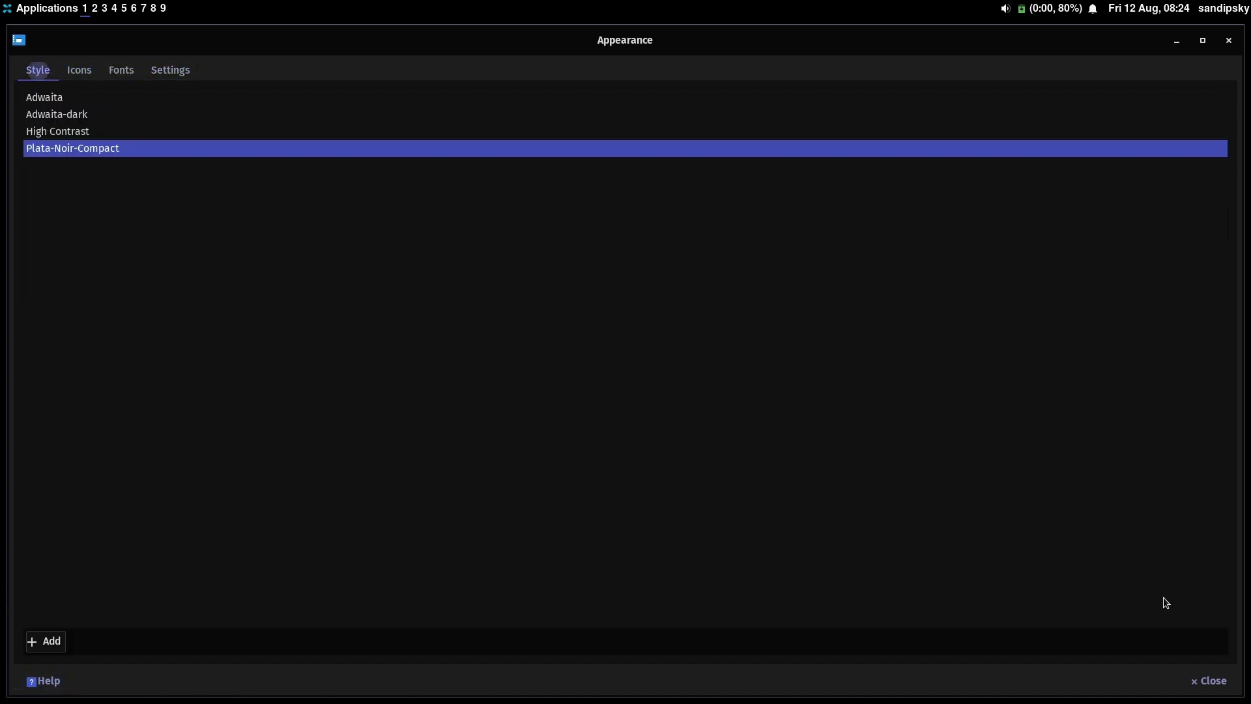
Close Appearance settings, launch Firefox and show image results for 'wallpaper'.
{"action": "left_click", "coordinate": [1210, 681]}
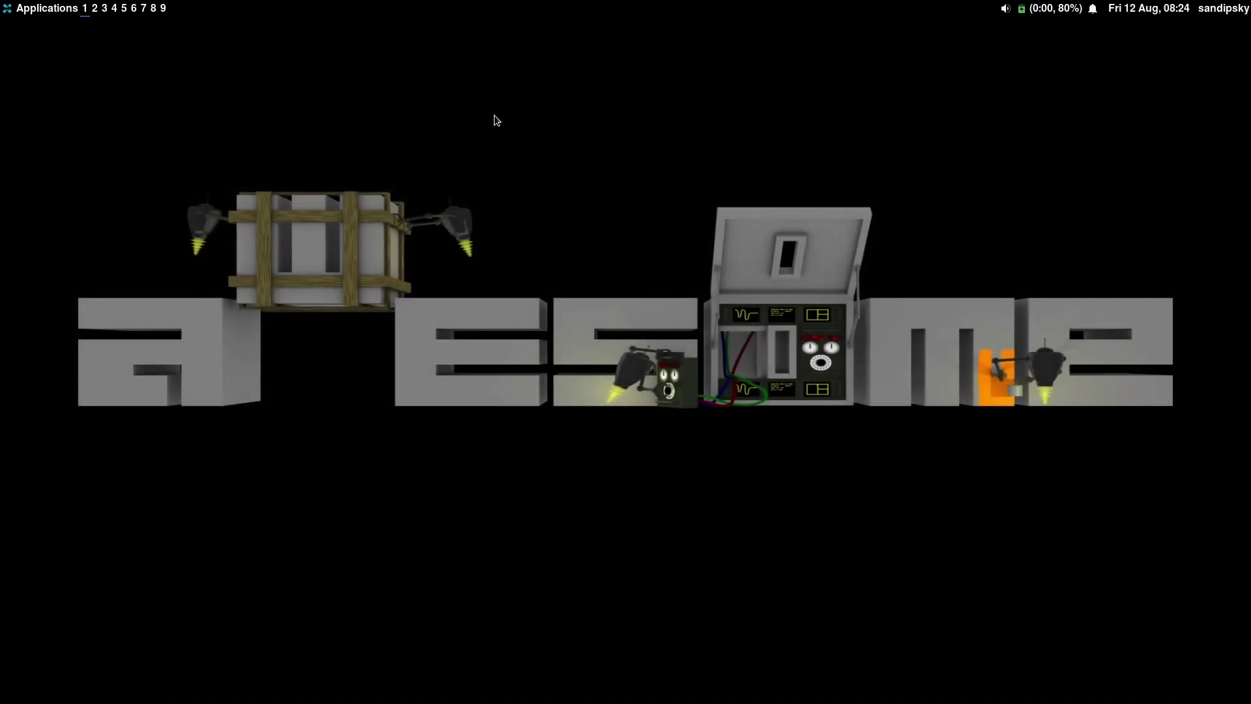
{"action": "left_click", "coordinate": [70, 12]}
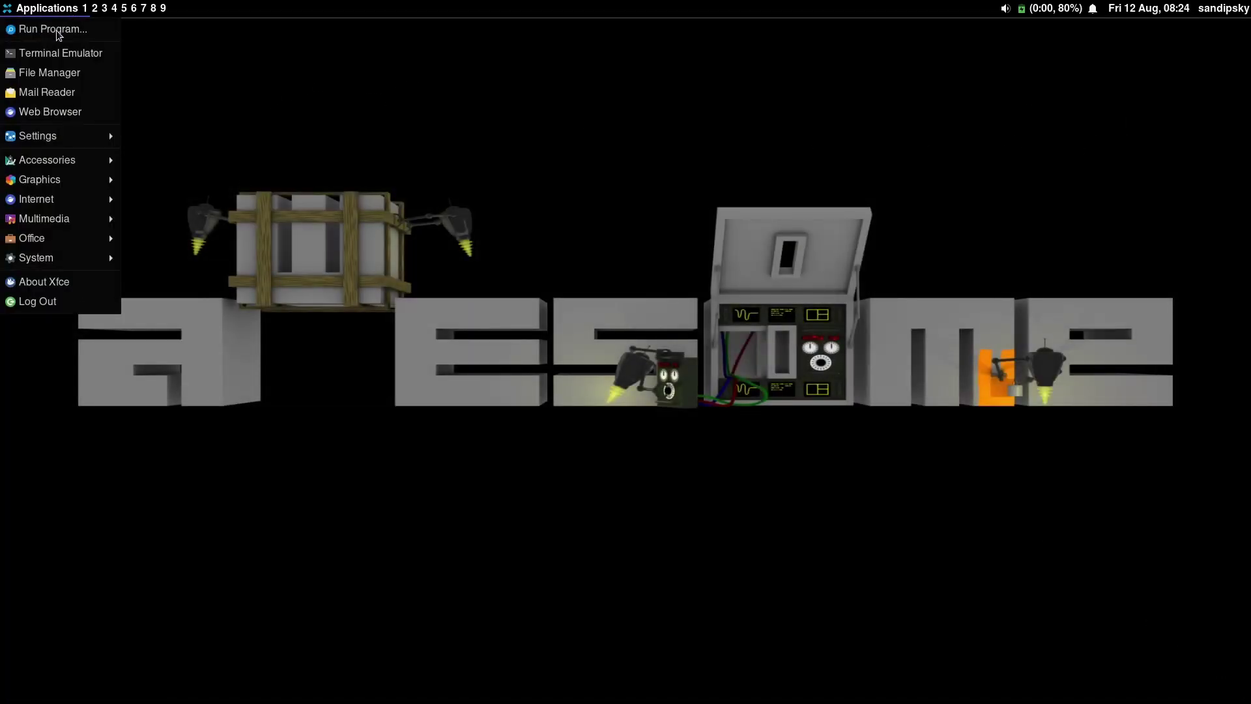
{"action": "left_click", "coordinate": [48, 110]}
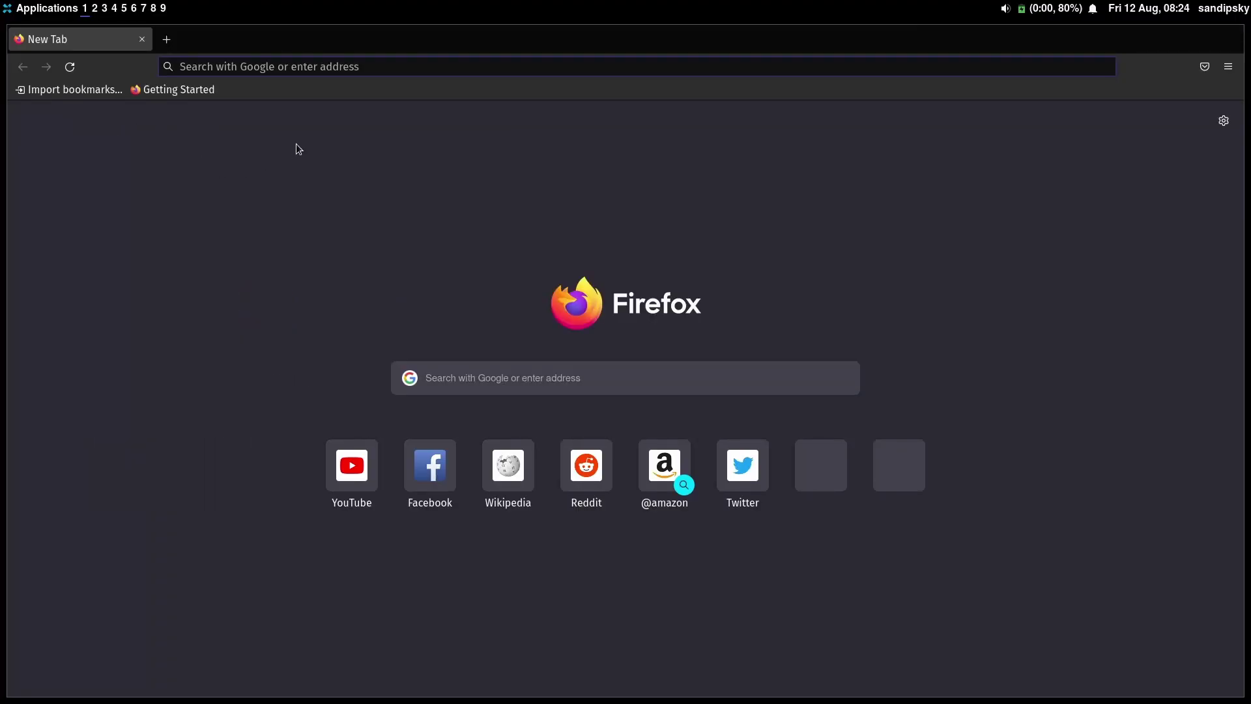
{"action": "type", "text": "wallpaper"}
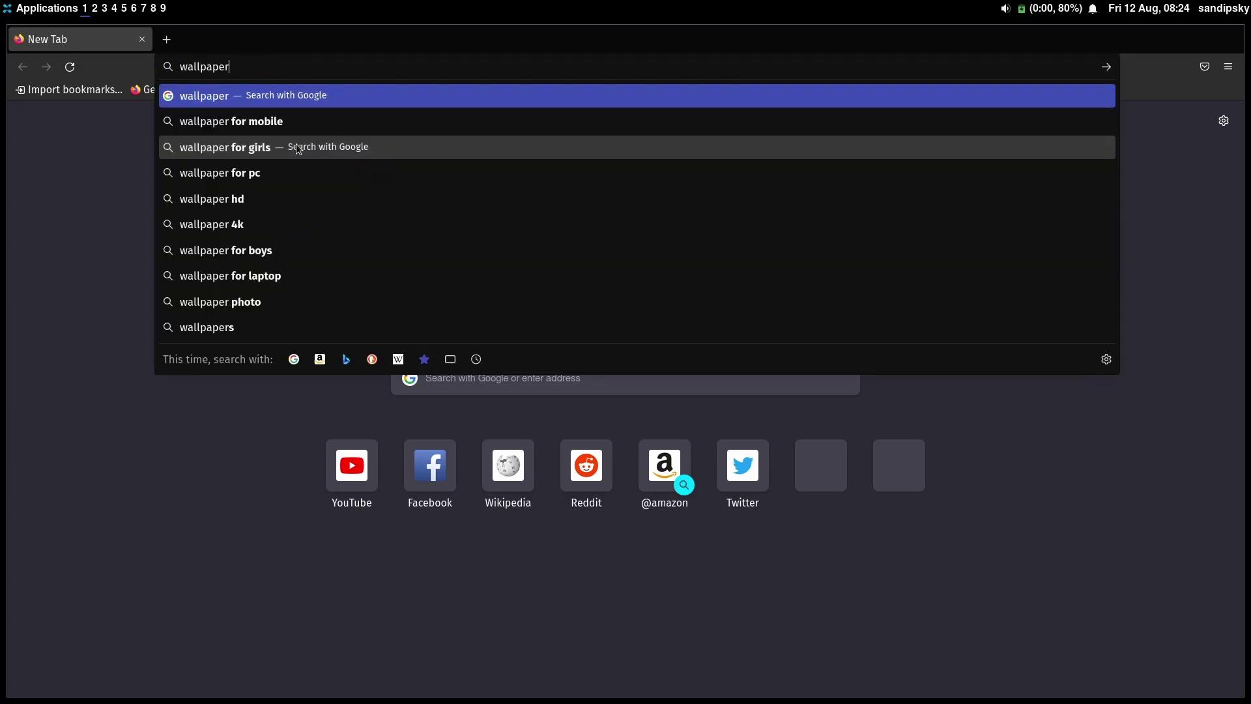
{"action": "key", "text": "Return"}
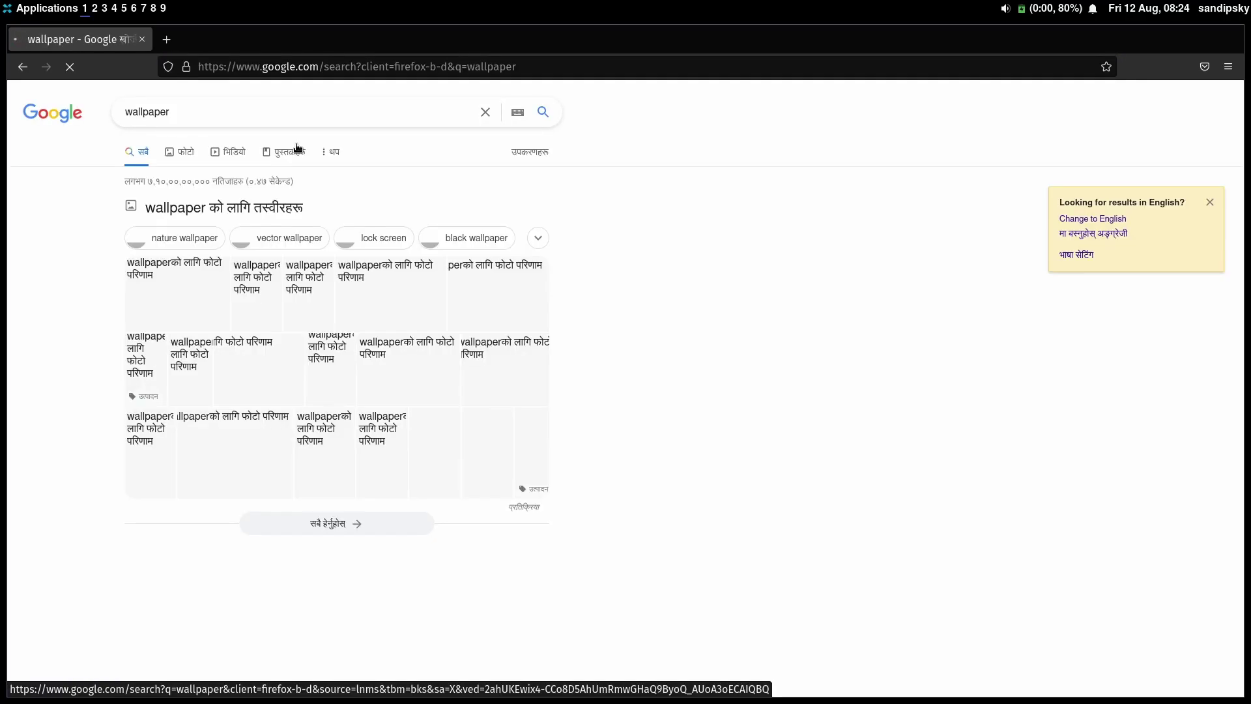
{"action": "left_click", "coordinate": [170, 153]}
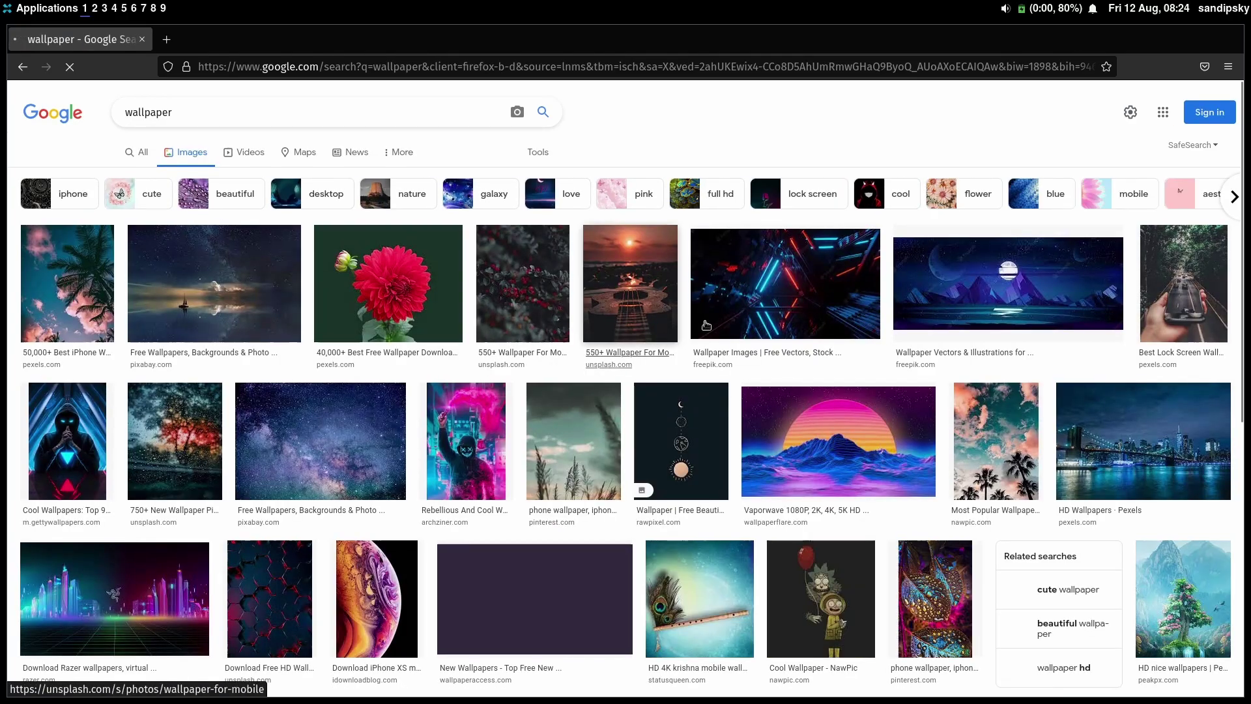
Save the moon-over-mountains wallpaper image to disk via Save Image As.
{"action": "left_click", "coordinate": [1080, 220]}
{"action": "right_click", "coordinate": [1066, 222]}
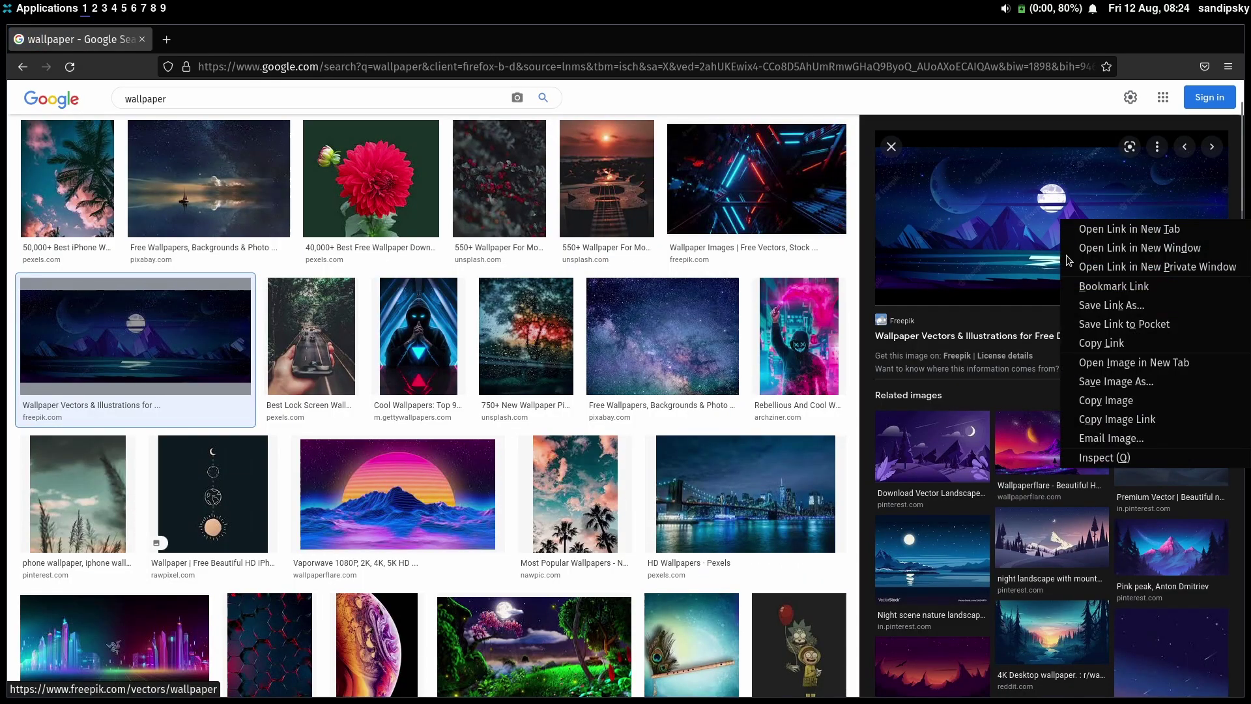
{"action": "left_click", "coordinate": [1116, 382]}
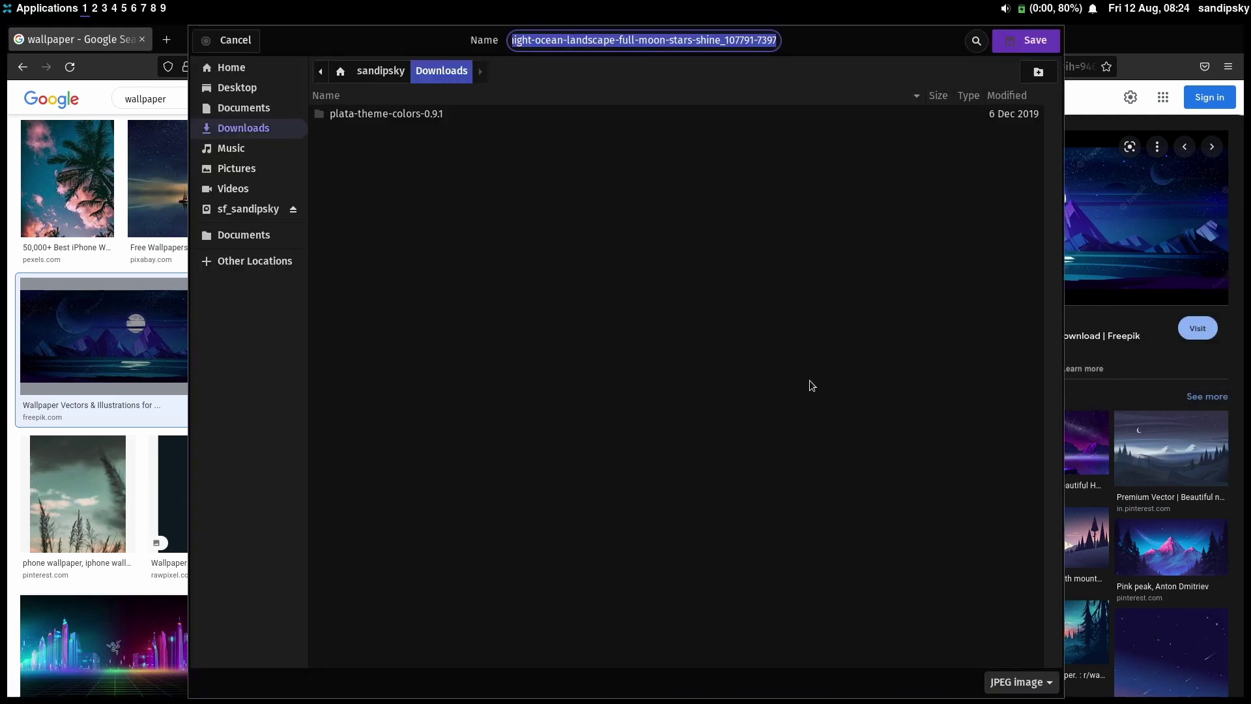
{"action": "left_click", "coordinate": [772, 43]}
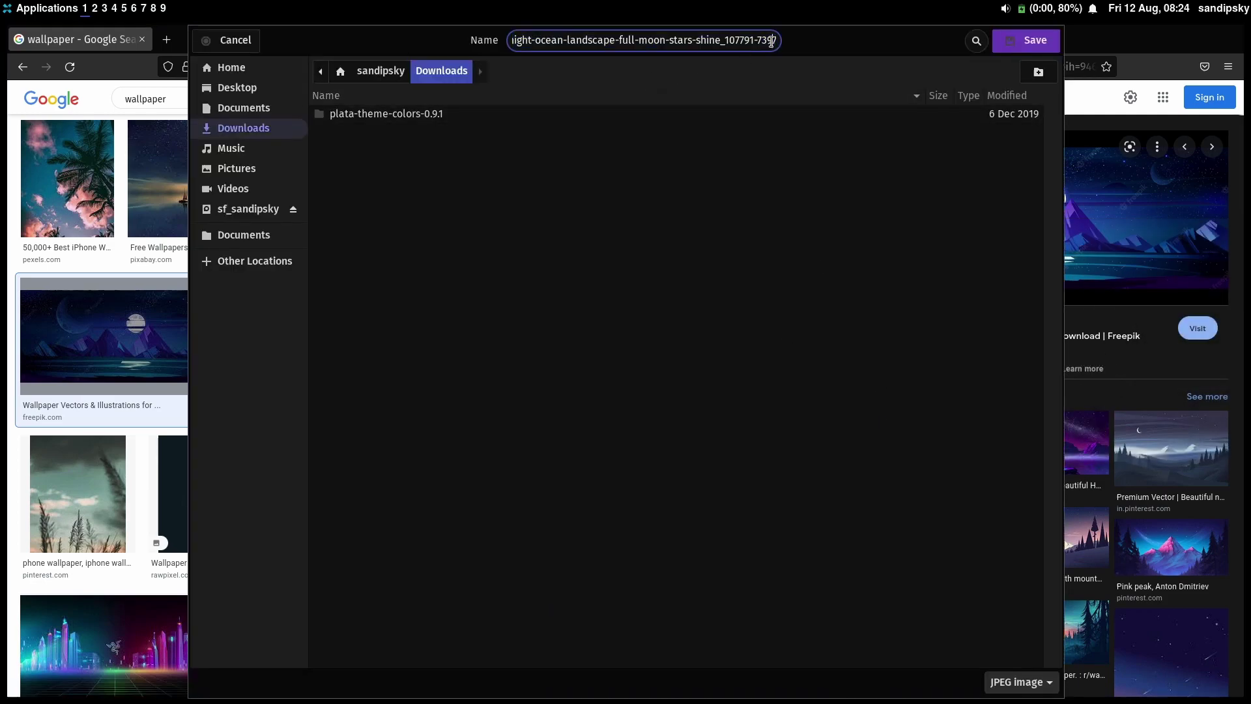
{"action": "key", "text": "Right"}
{"action": "key", "text": "Right"}
{"action": "key", "text": "Right"}
{"action": "key", "text": "Right"}
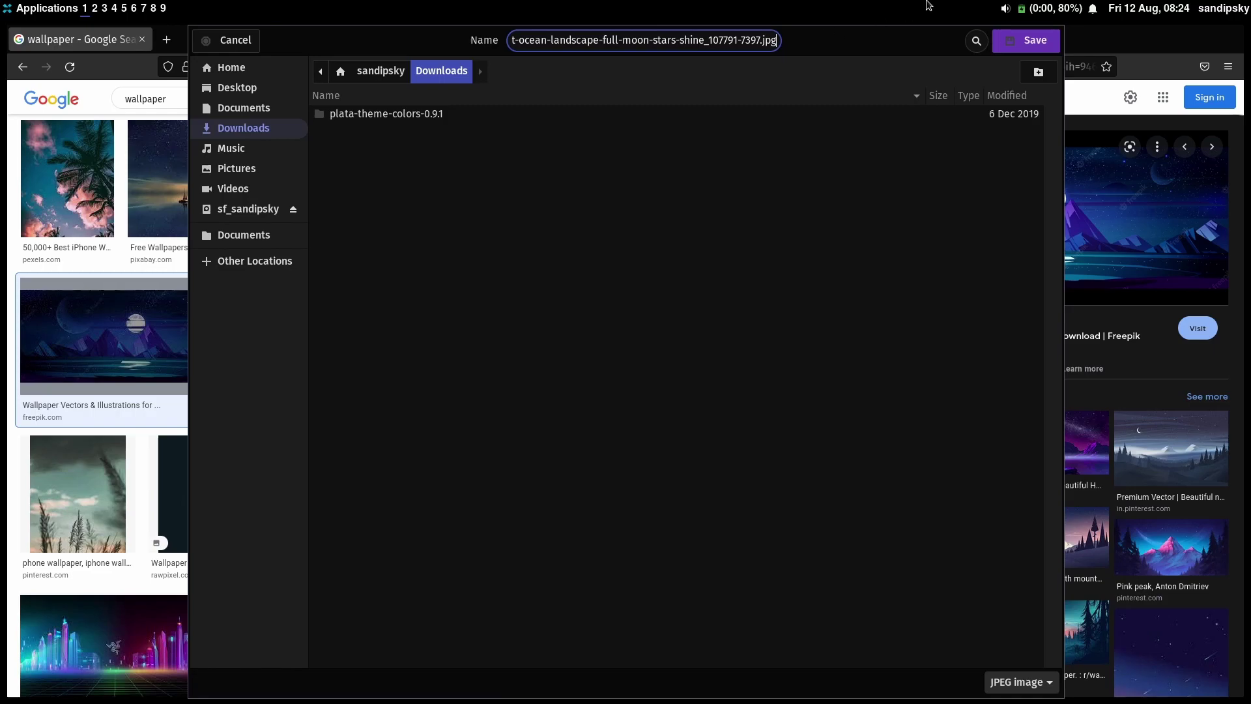
{"action": "left_click", "coordinate": [1016, 43]}
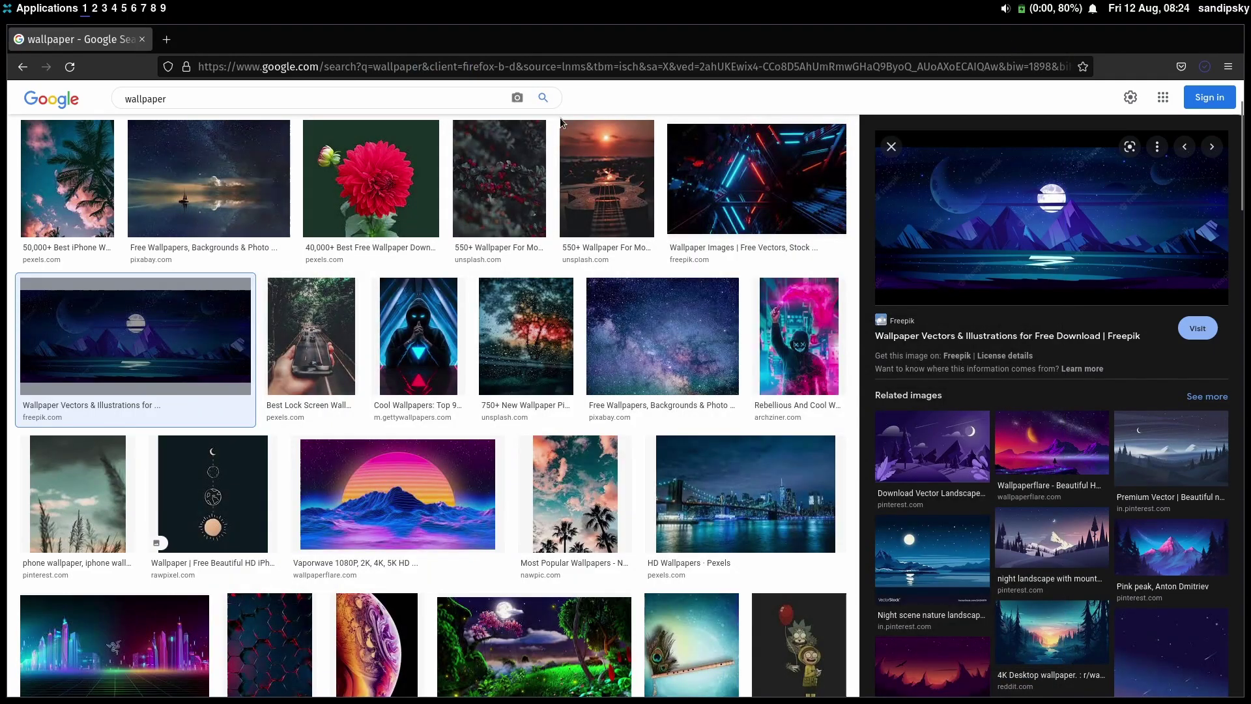
Close the browser, open the file manager and copy the night-ocean jpg from Downloads.
{"action": "key", "text": "ctrl+w"}
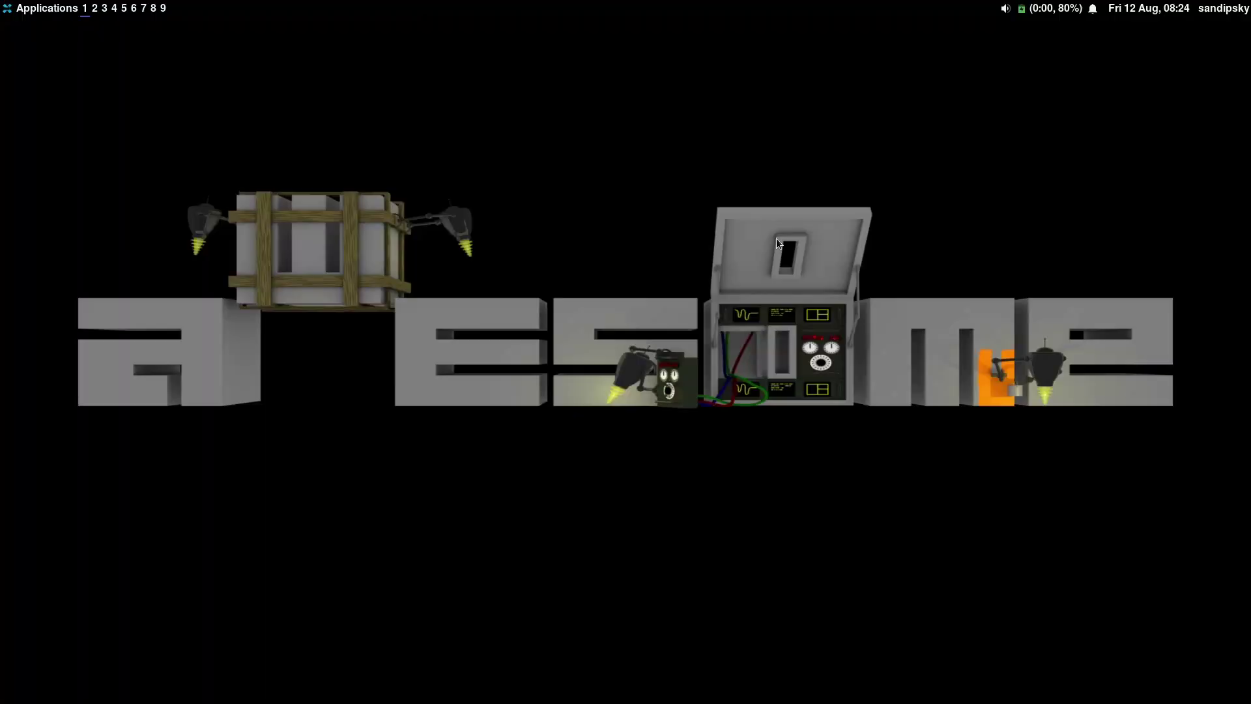
{"action": "left_click", "coordinate": [29, 9]}
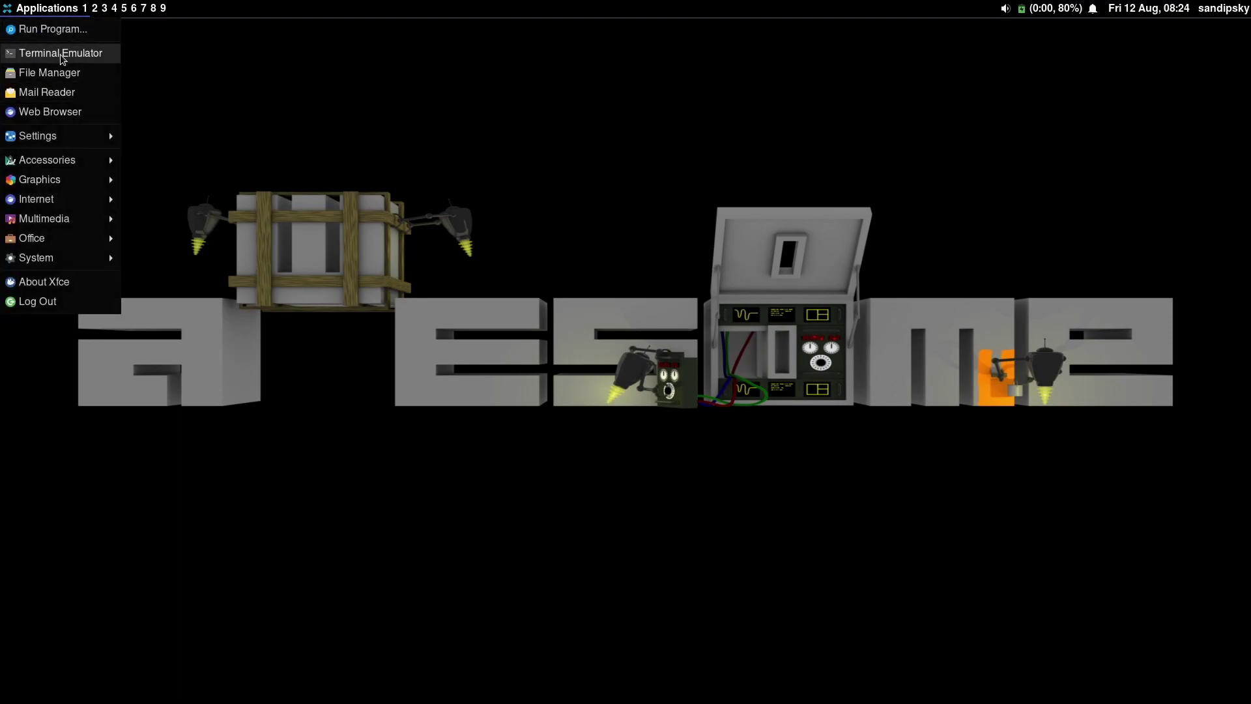
{"action": "left_click", "coordinate": [62, 73]}
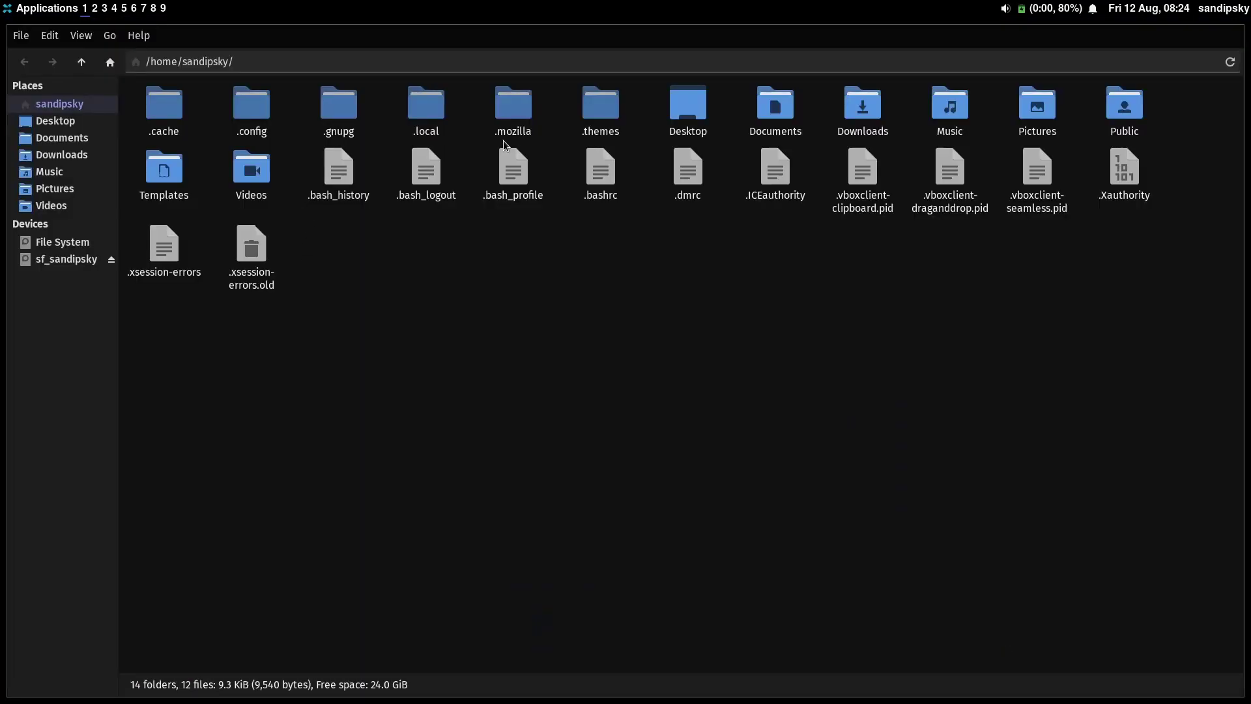
{"action": "left_click", "coordinate": [62, 155]}
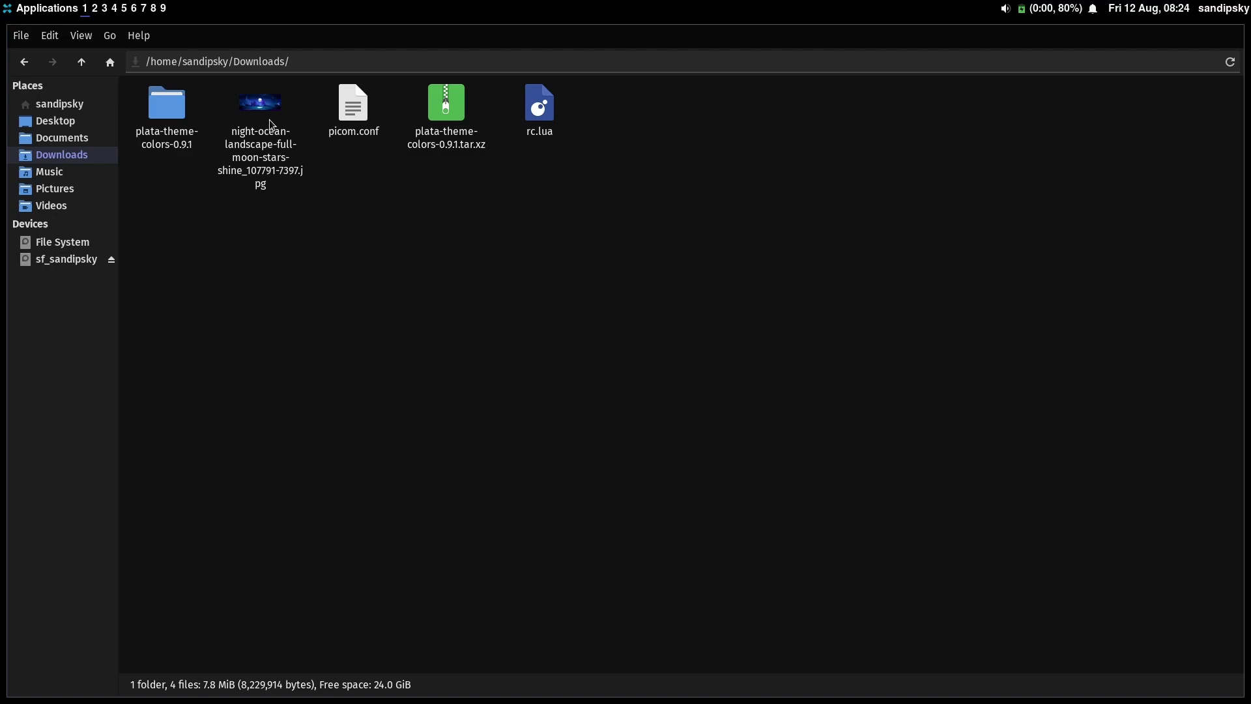
{"action": "right_click", "coordinate": [270, 123]}
{"action": "left_click", "coordinate": [312, 224]}
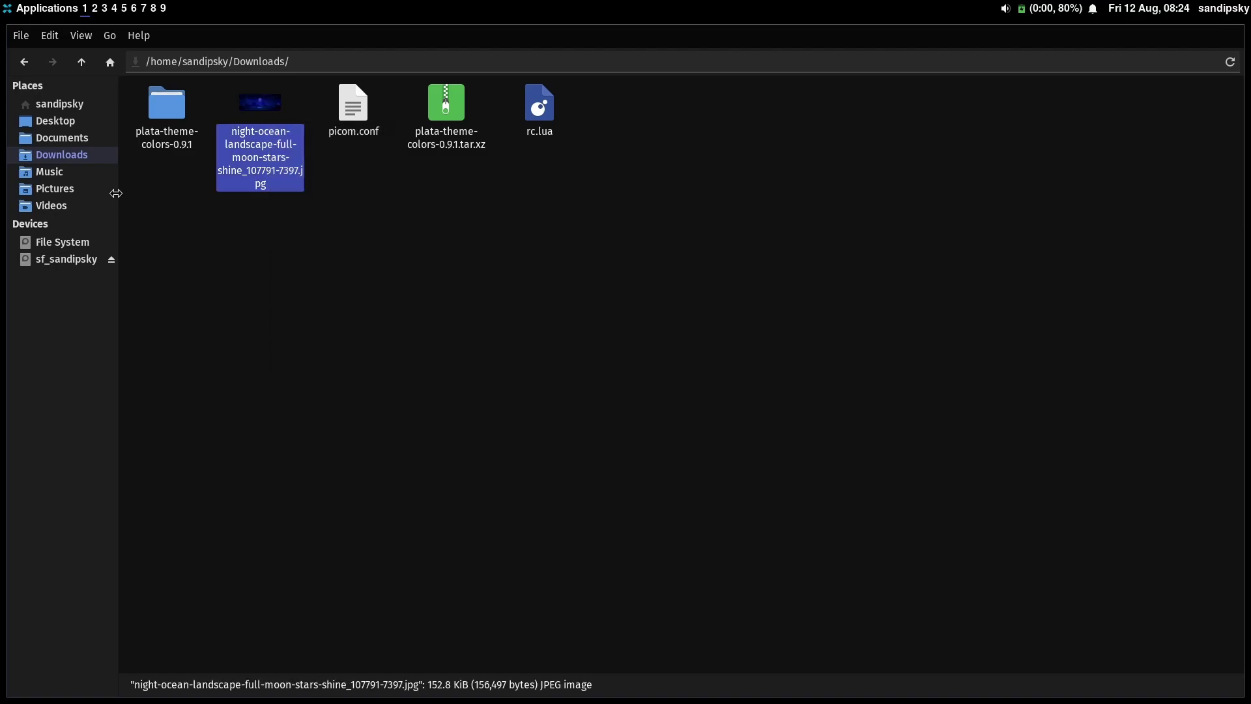
Paste the jpg into Pictures and quit the file manager.
{"action": "left_click", "coordinate": [102, 189]}
{"action": "right_click", "coordinate": [273, 237]}
{"action": "left_click", "coordinate": [302, 291]}
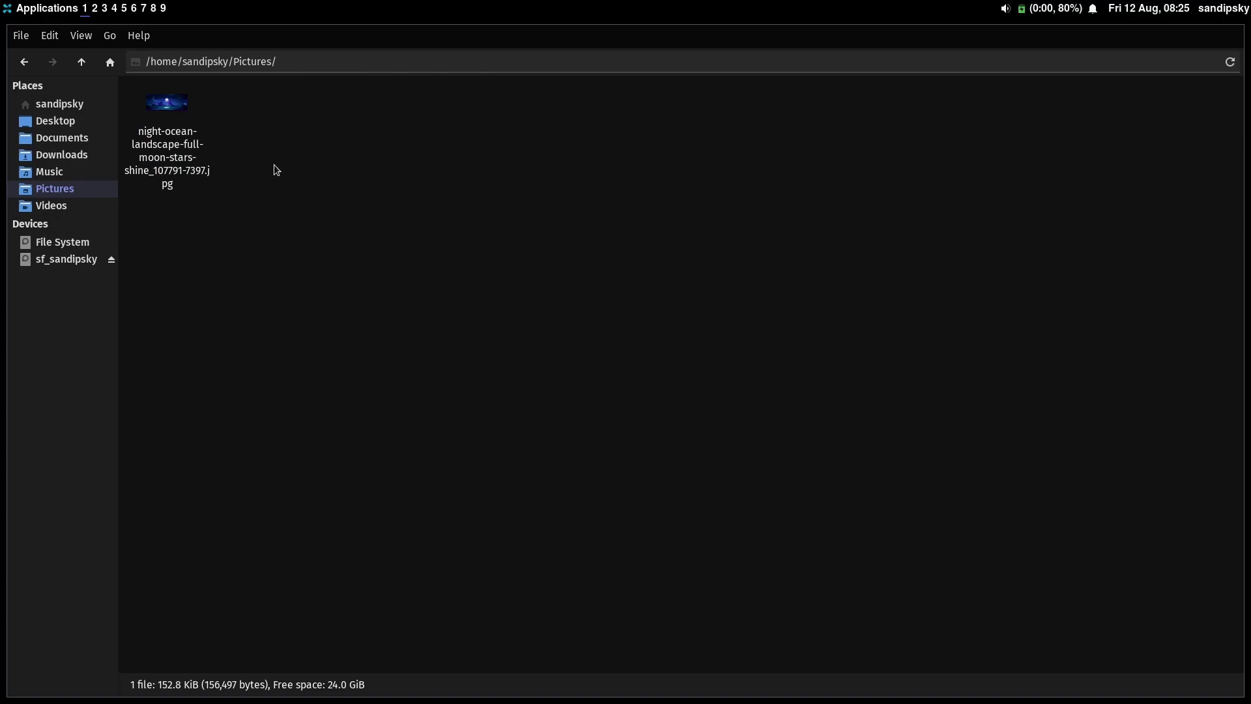
{"action": "key", "text": "ctrl+q"}
{"action": "left_click", "coordinate": [46, 8]}
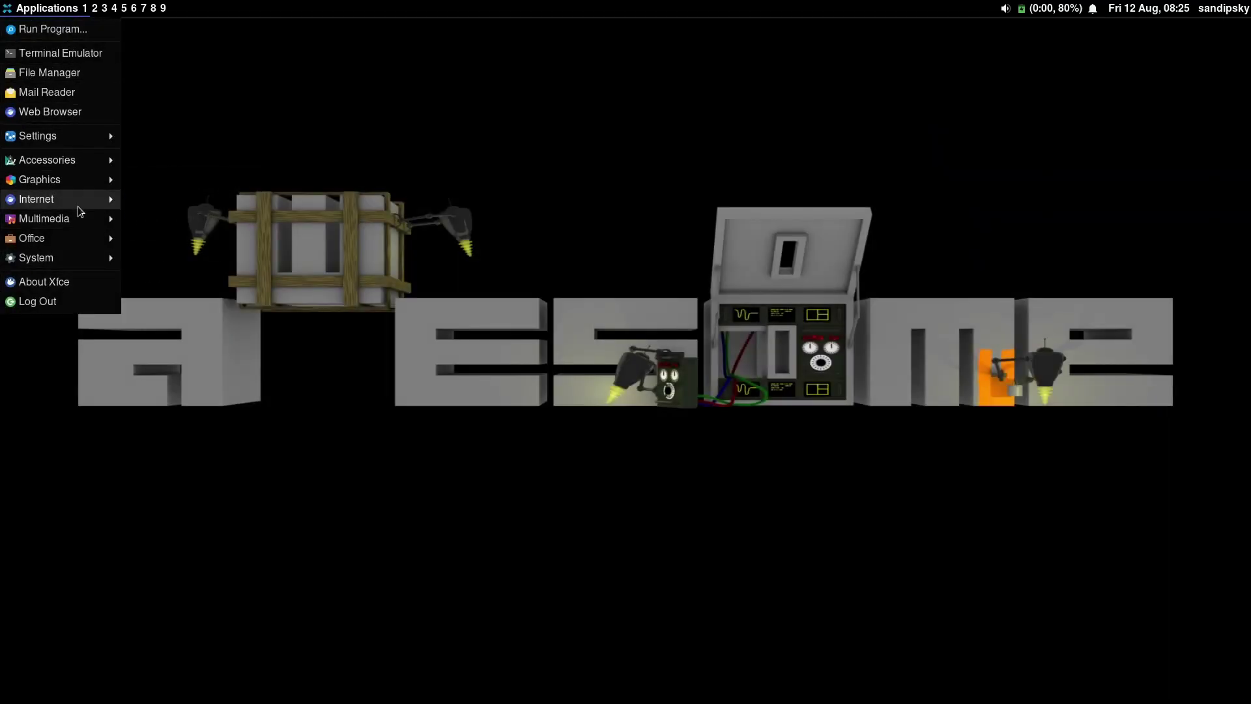
Launch nitrogen from Accessories and add /home/sandipsky/Pictures as a wallpaper directory.
{"action": "mouse_move", "coordinate": [77, 246]}
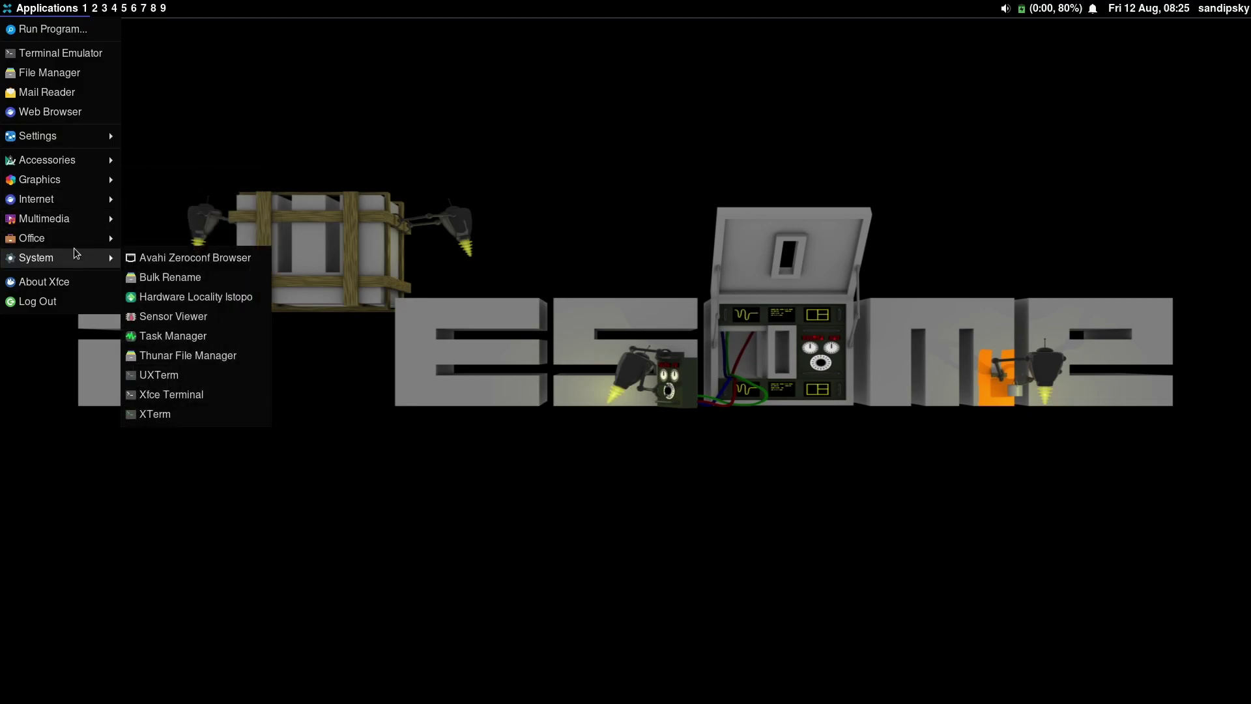
{"action": "mouse_move", "coordinate": [56, 165]}
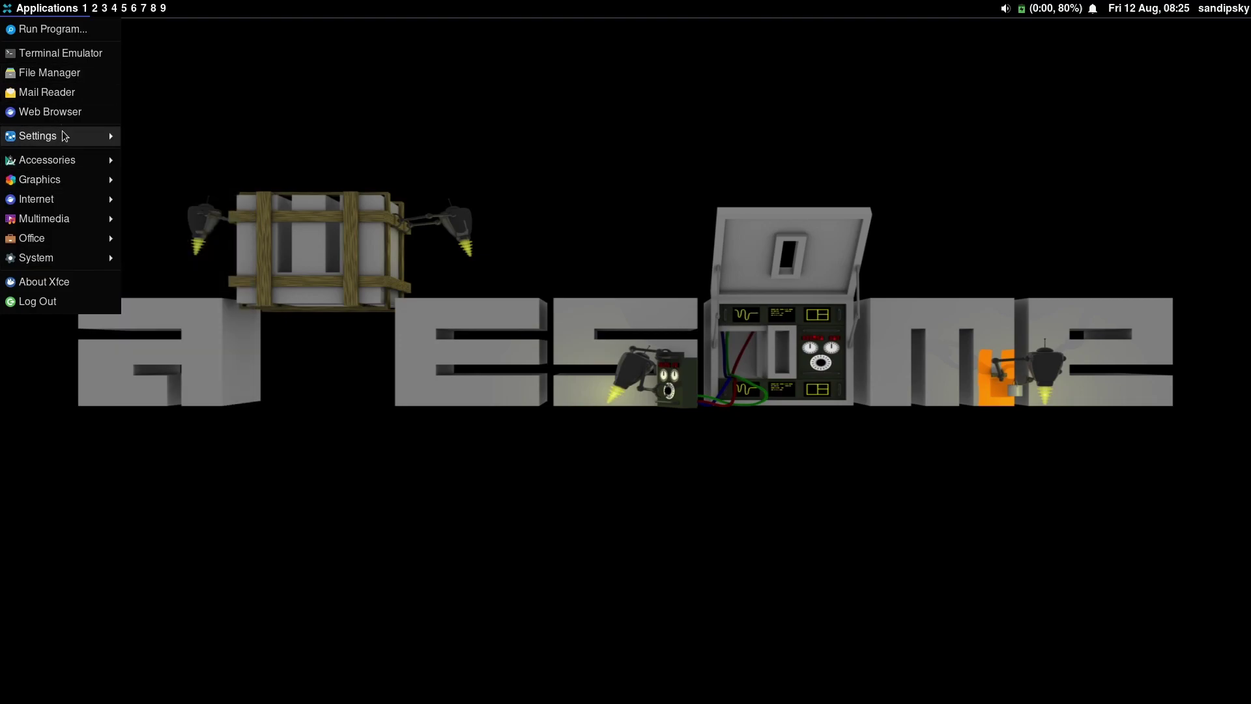
{"action": "mouse_move", "coordinate": [98, 159]}
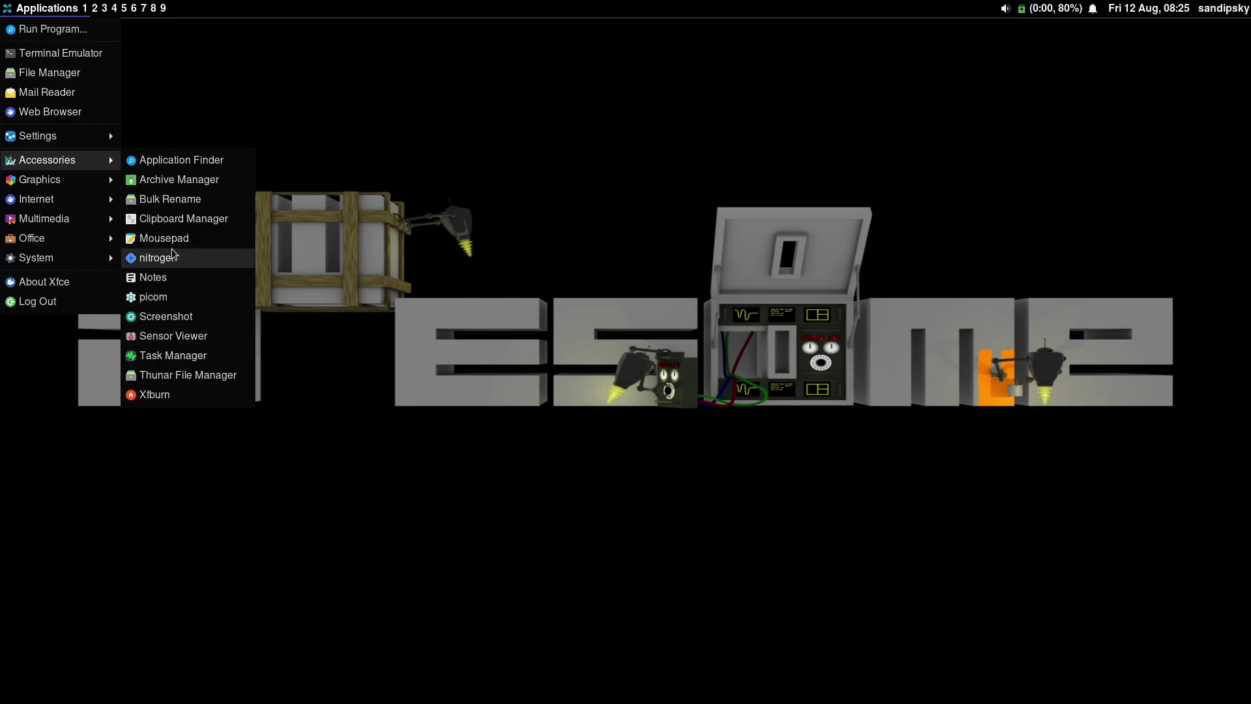
{"action": "left_click", "coordinate": [156, 257]}
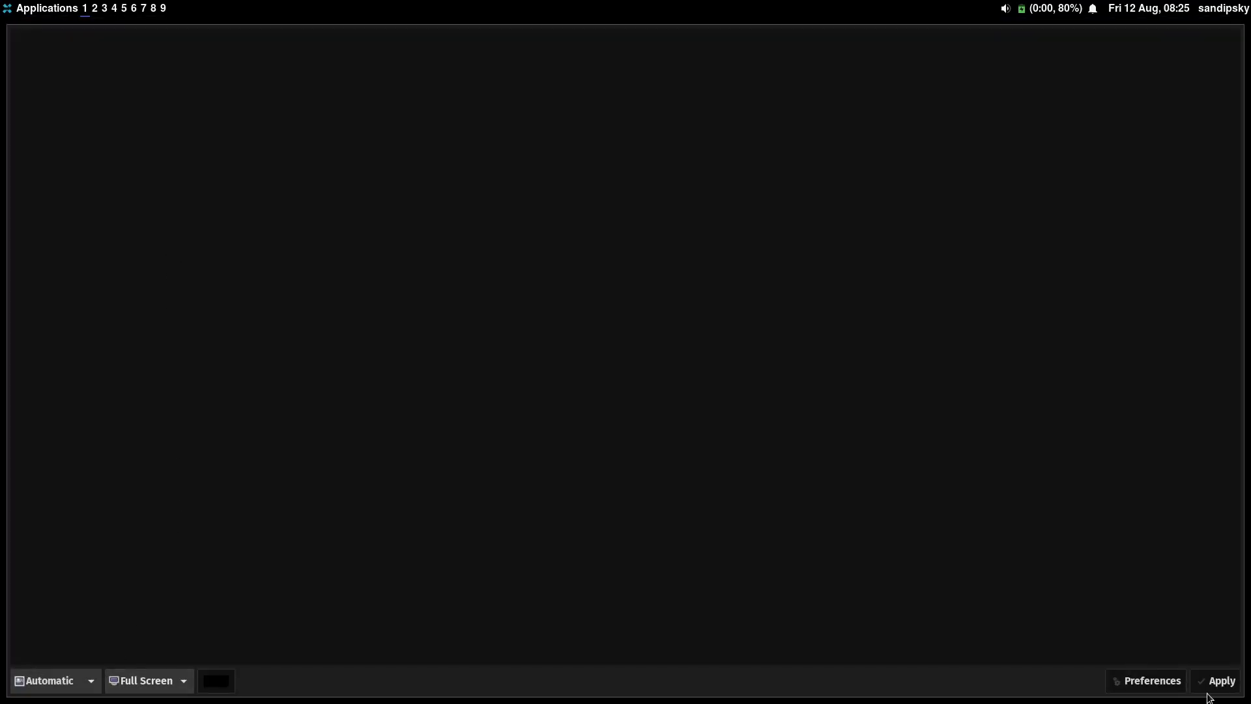
{"action": "left_click", "coordinate": [1138, 685]}
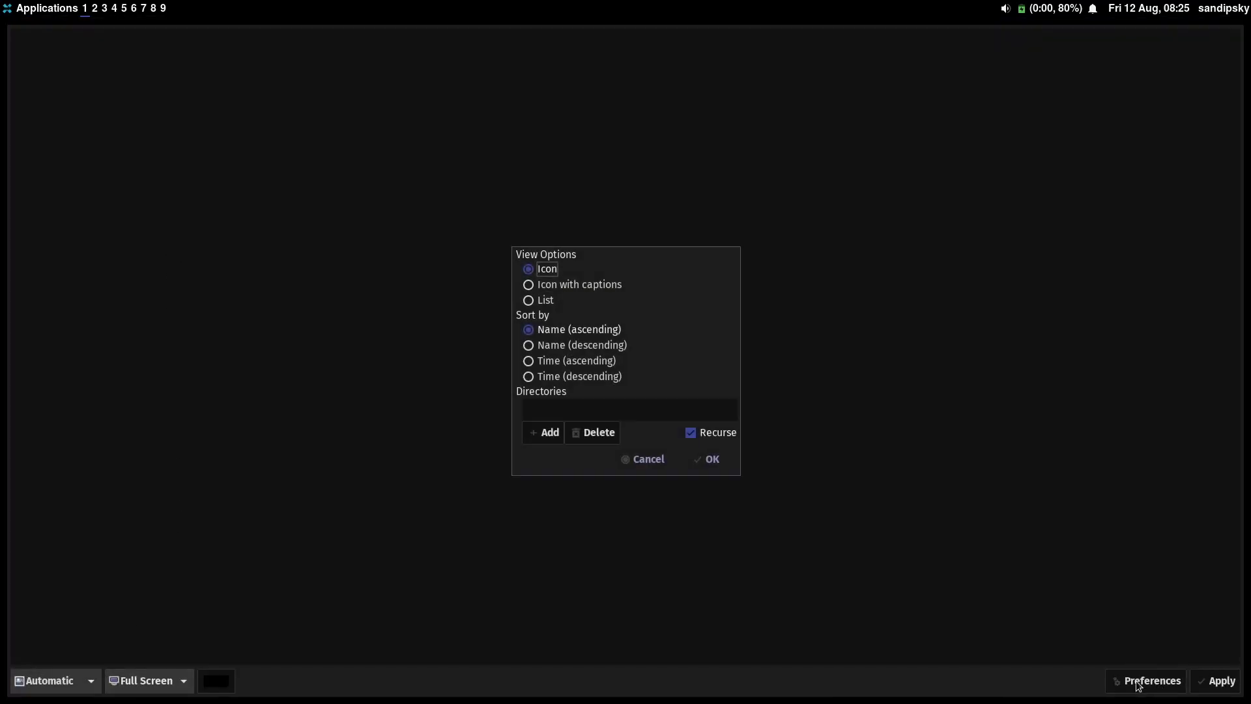
{"action": "left_click", "coordinate": [553, 438]}
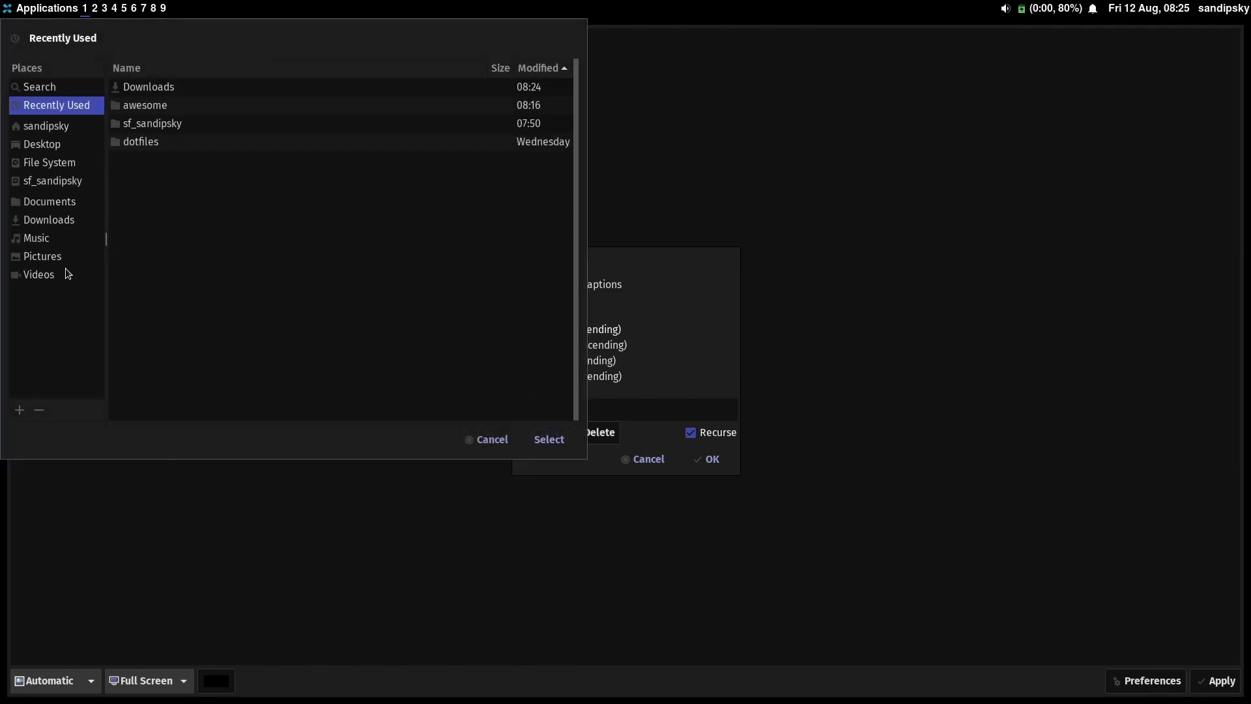
{"action": "left_click", "coordinate": [41, 257]}
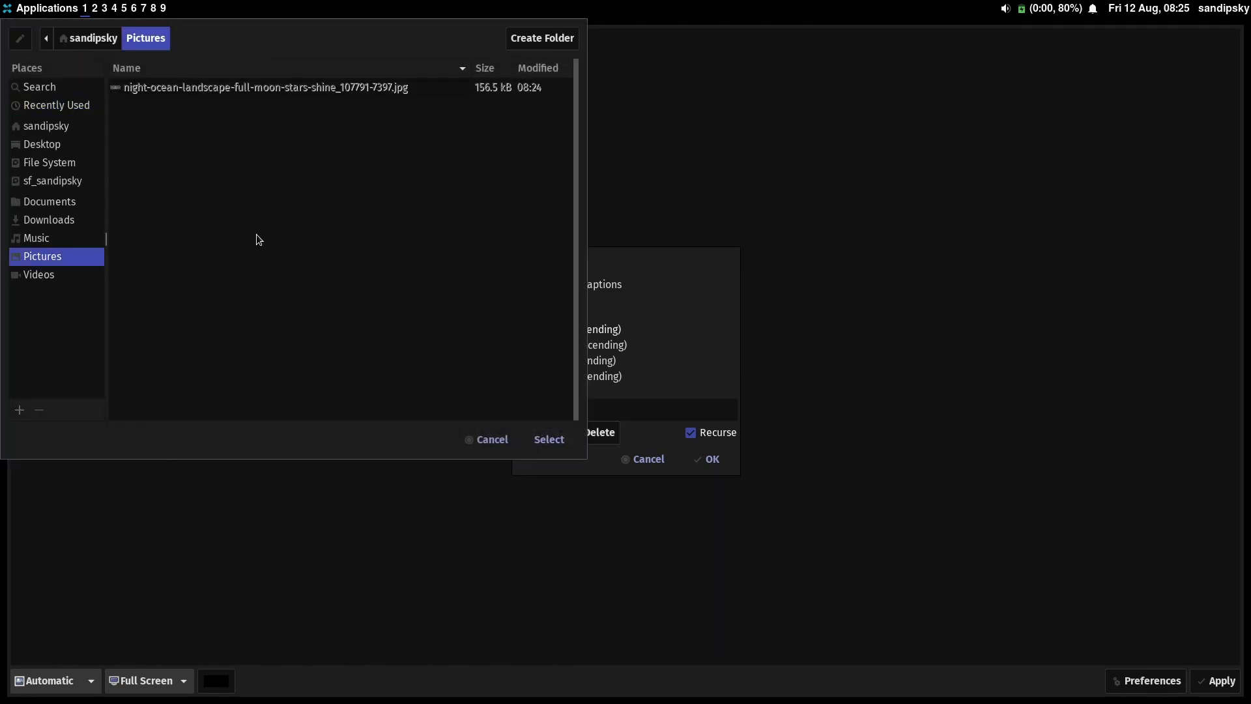
{"action": "left_click", "coordinate": [541, 441]}
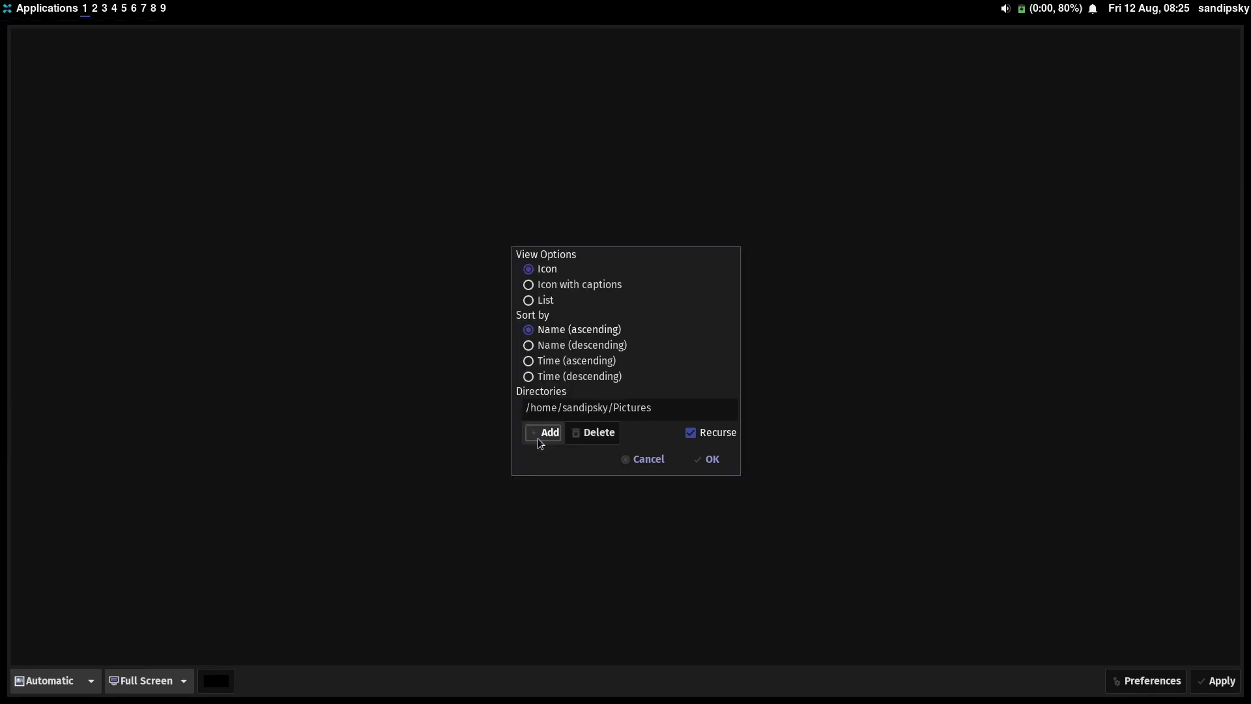
{"action": "left_click", "coordinate": [704, 462]}
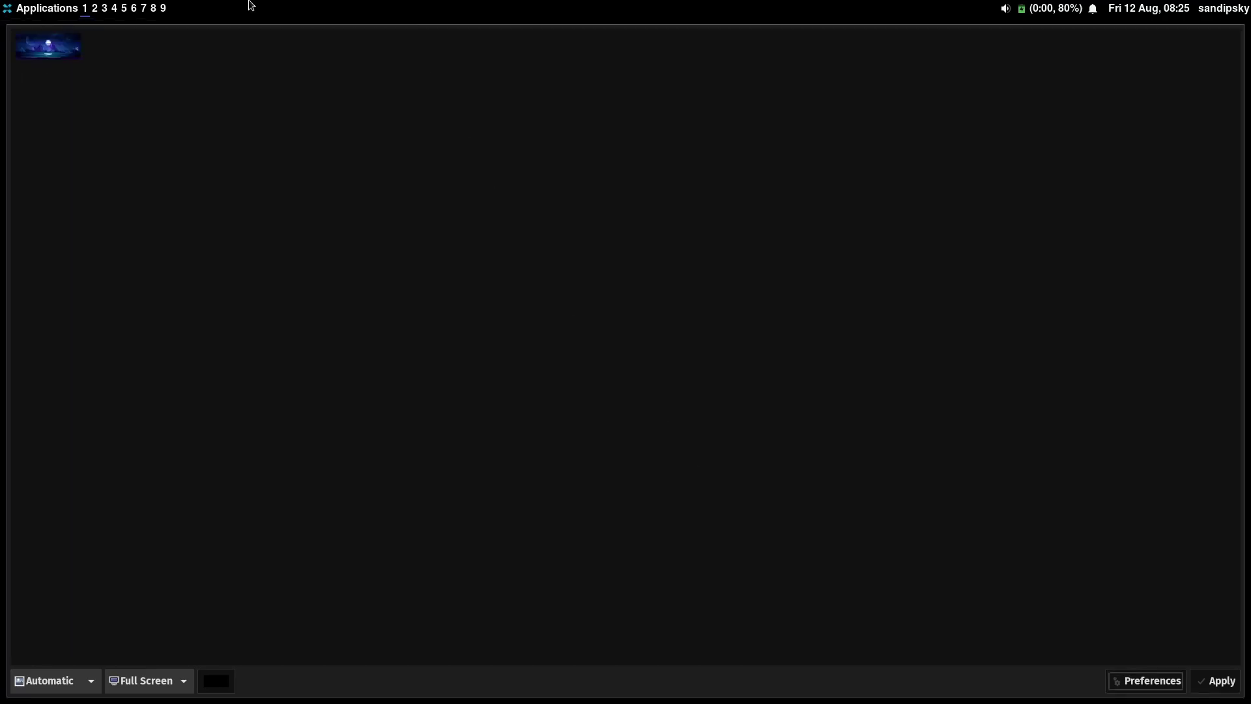
Set the wallpaper mode to Scaled and apply the night-ocean image.
{"action": "left_click", "coordinate": [62, 680]}
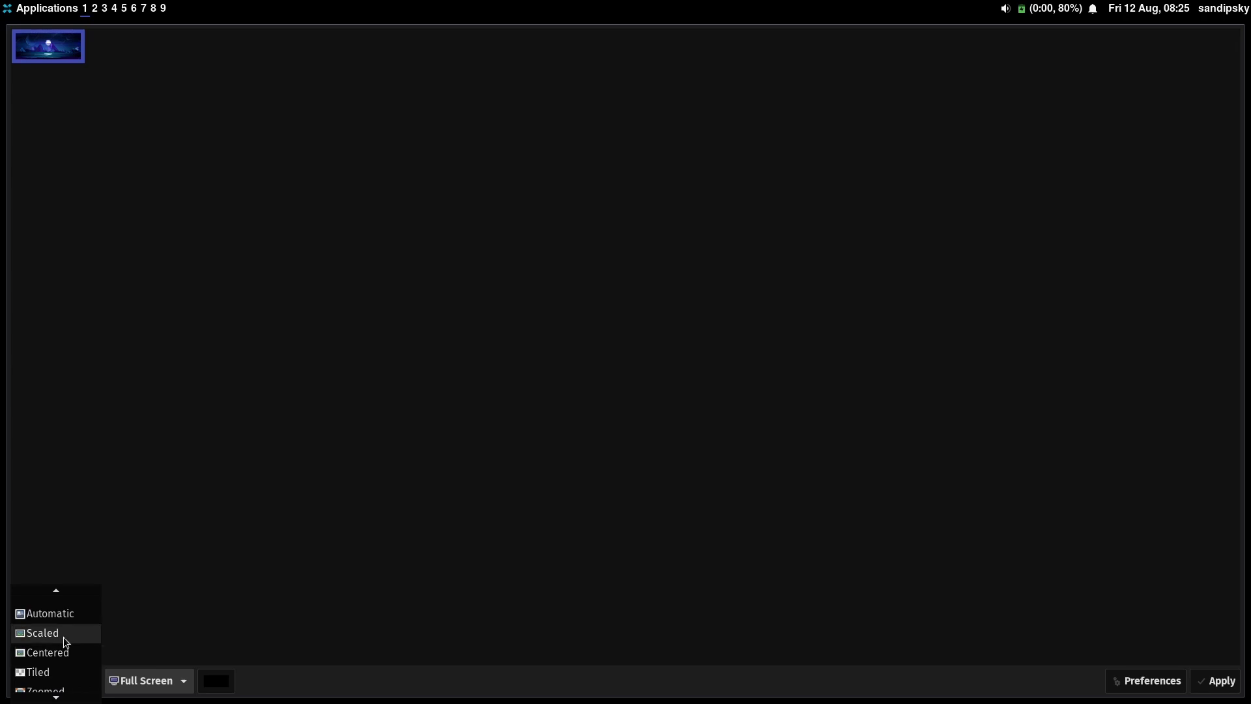
{"action": "left_click", "coordinate": [64, 635]}
{"action": "left_click", "coordinate": [1231, 679]}
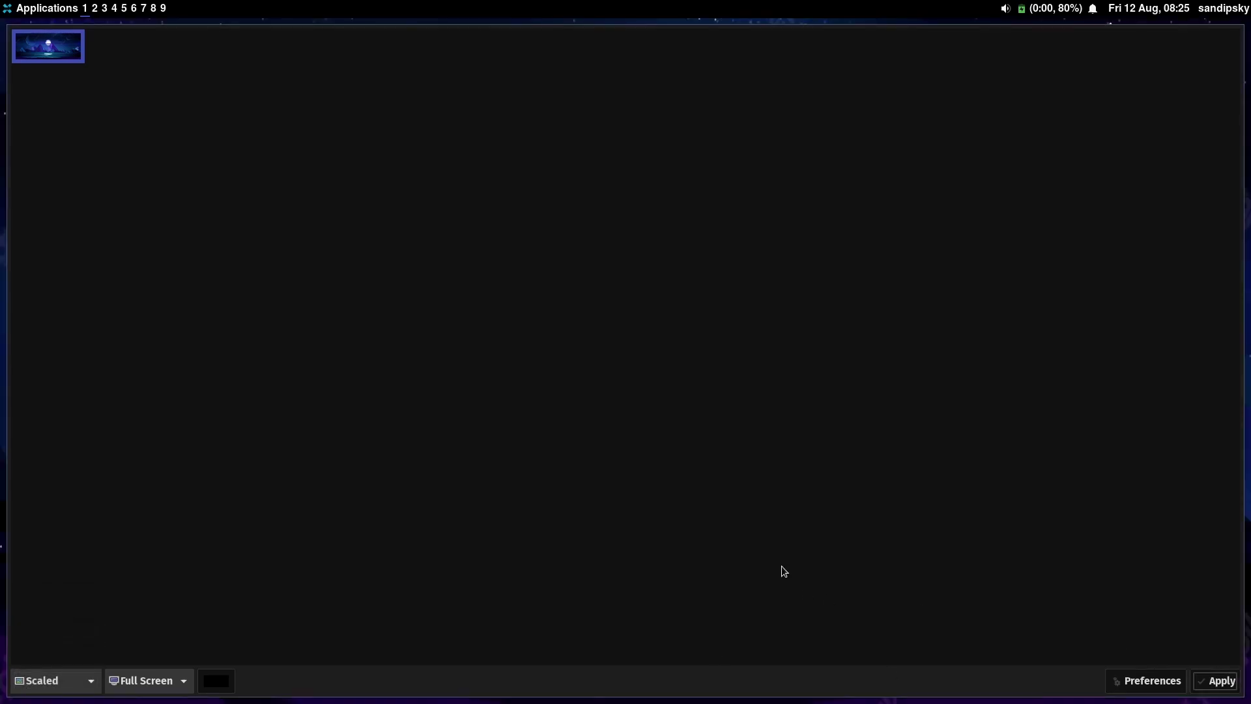
Close nitrogen to reveal the night-mountain wallpaper, then launch Firefox from dmenu.
{"action": "key", "text": "super+shift+q"}
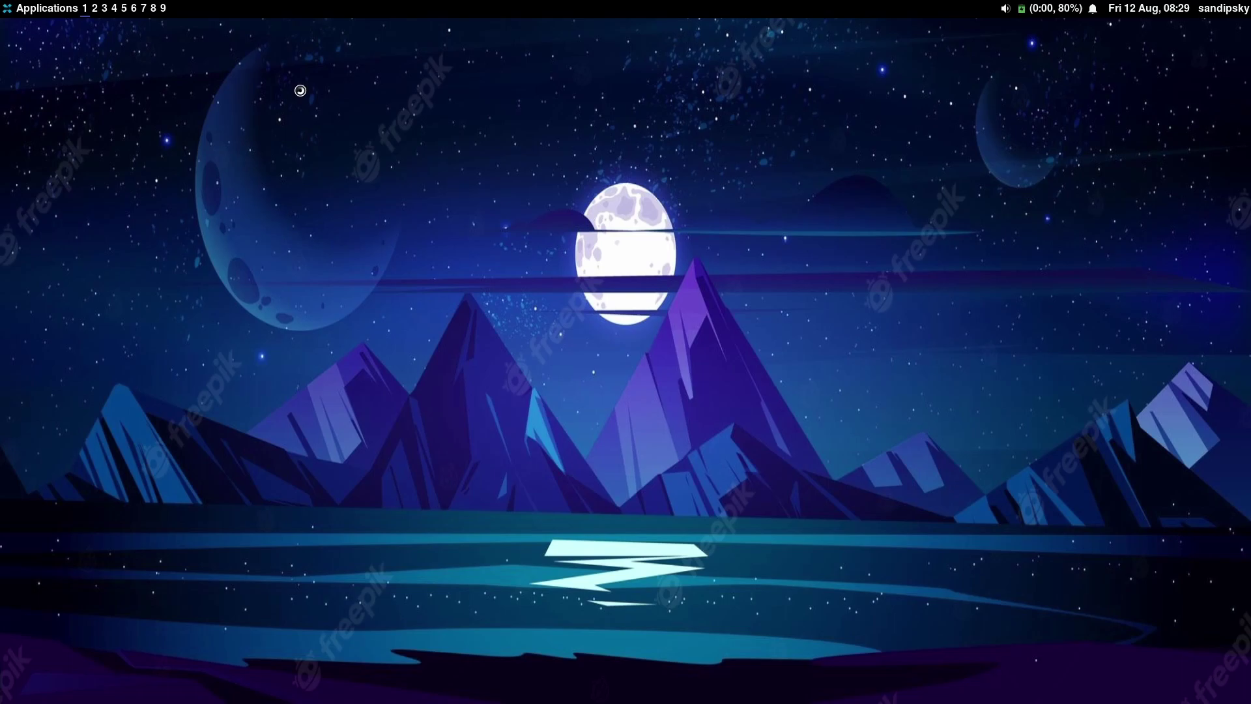
{"action": "key", "text": "super+d"}
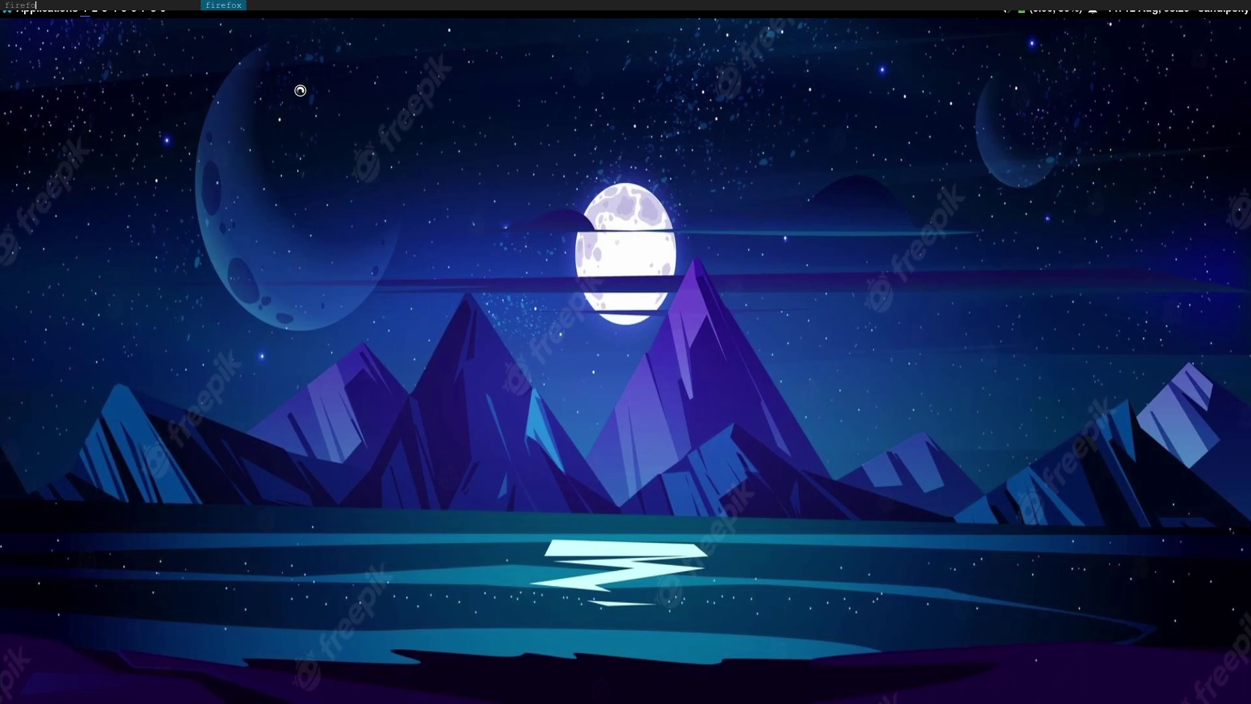
{"action": "key", "text": "Return"}
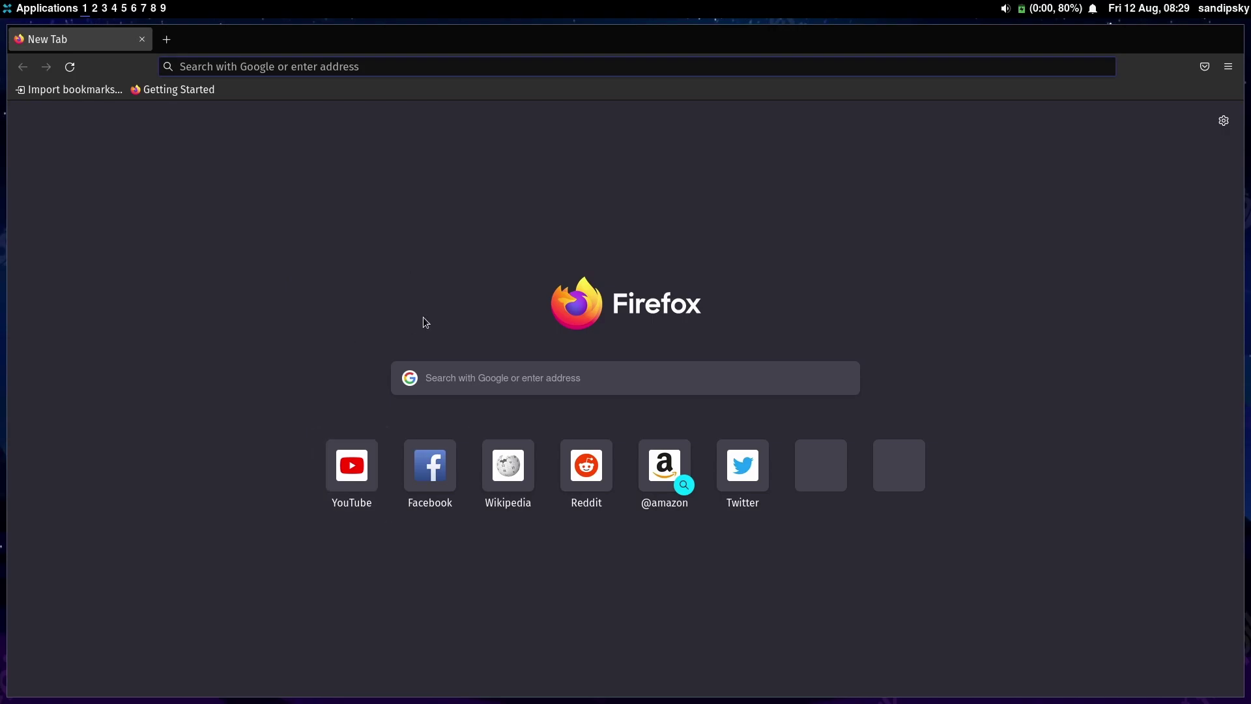
Launch Thunar from dmenu and add a terminal so all three windows tile.
{"action": "key", "text": "super+d"}
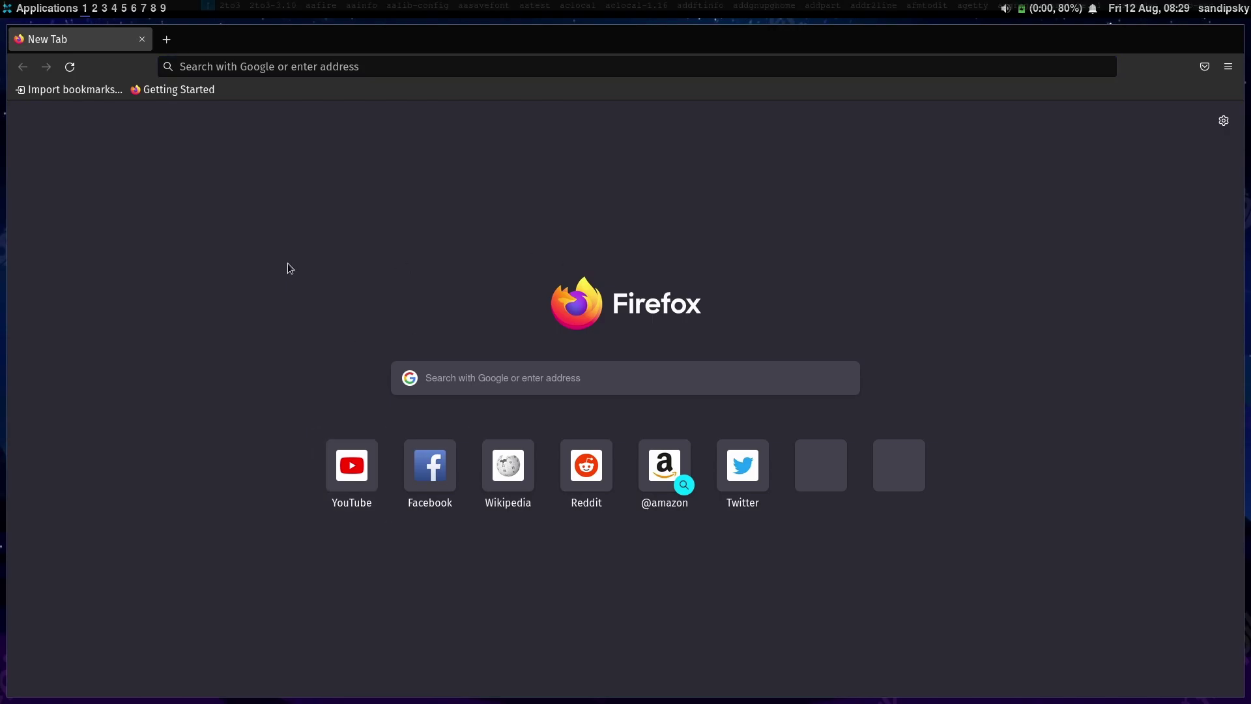
{"action": "type", "text": "thunar"}
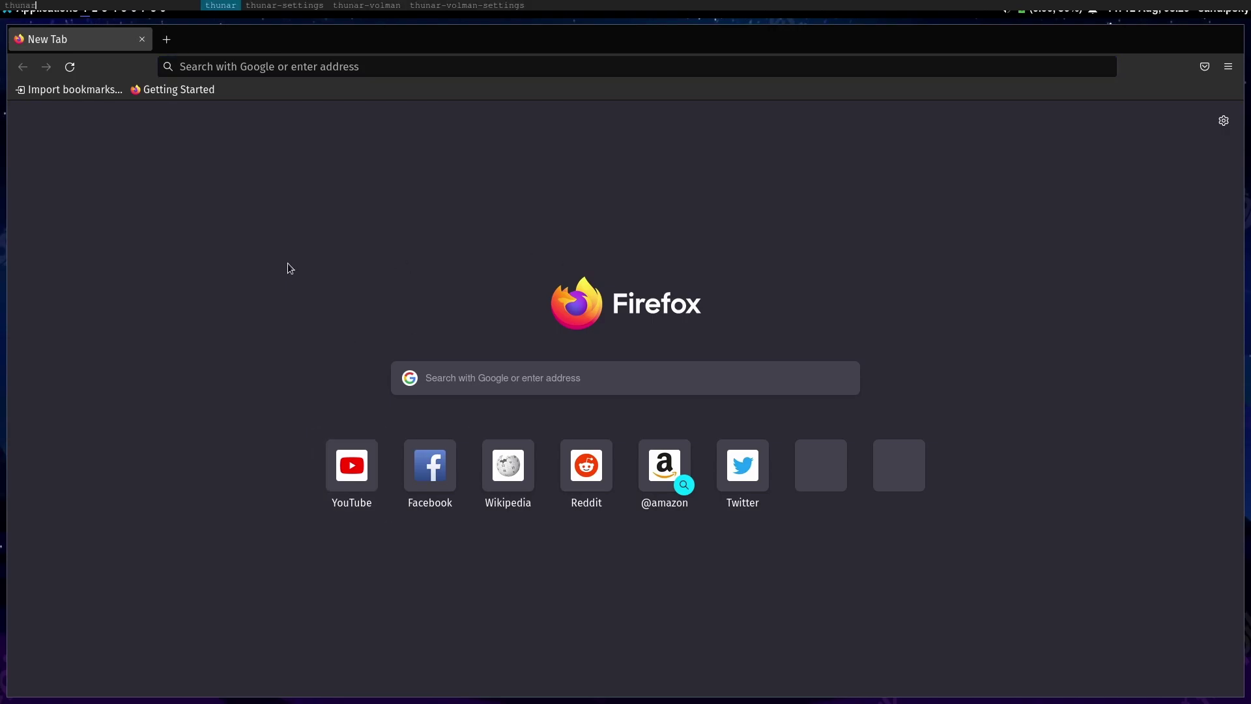
{"action": "key", "text": "Return"}
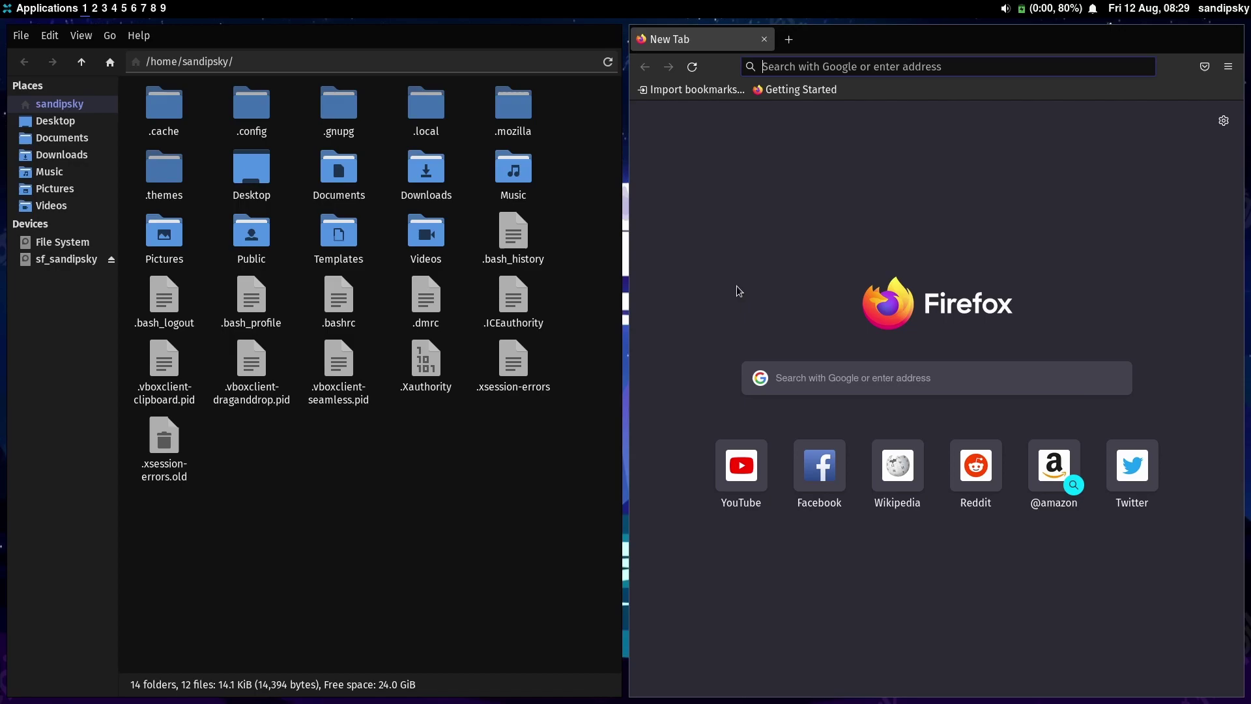
{"action": "key", "text": "super+Return"}
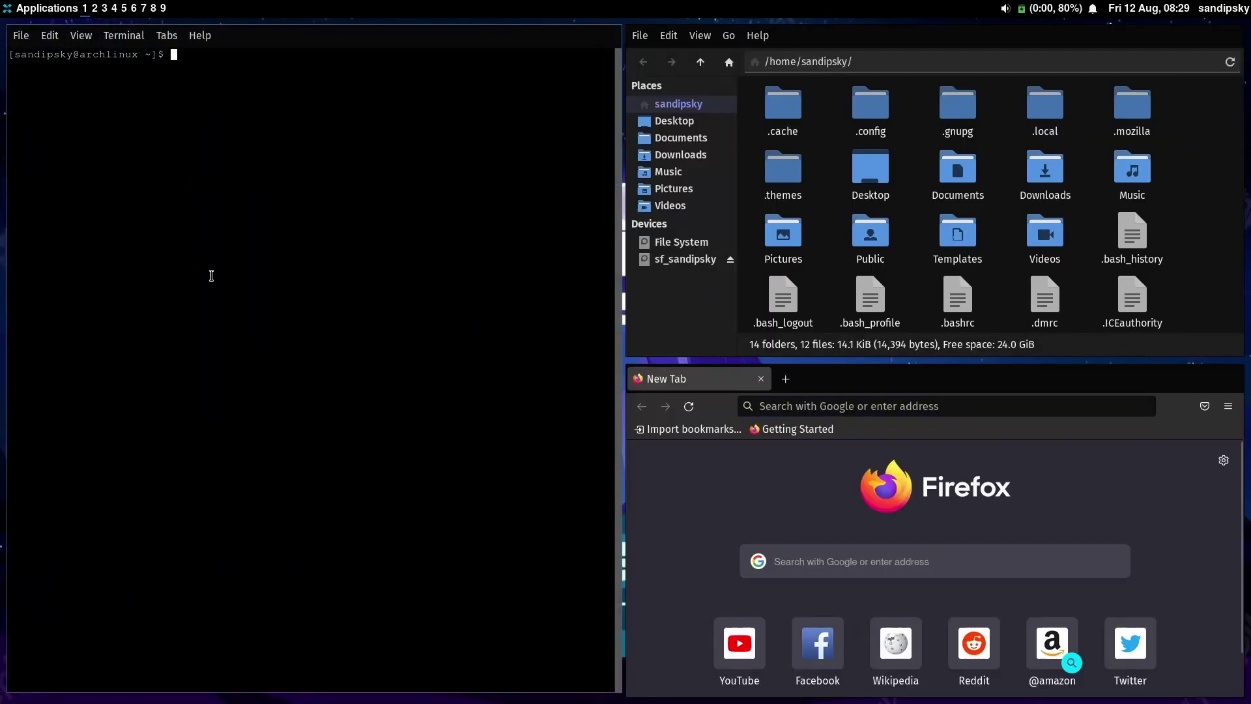